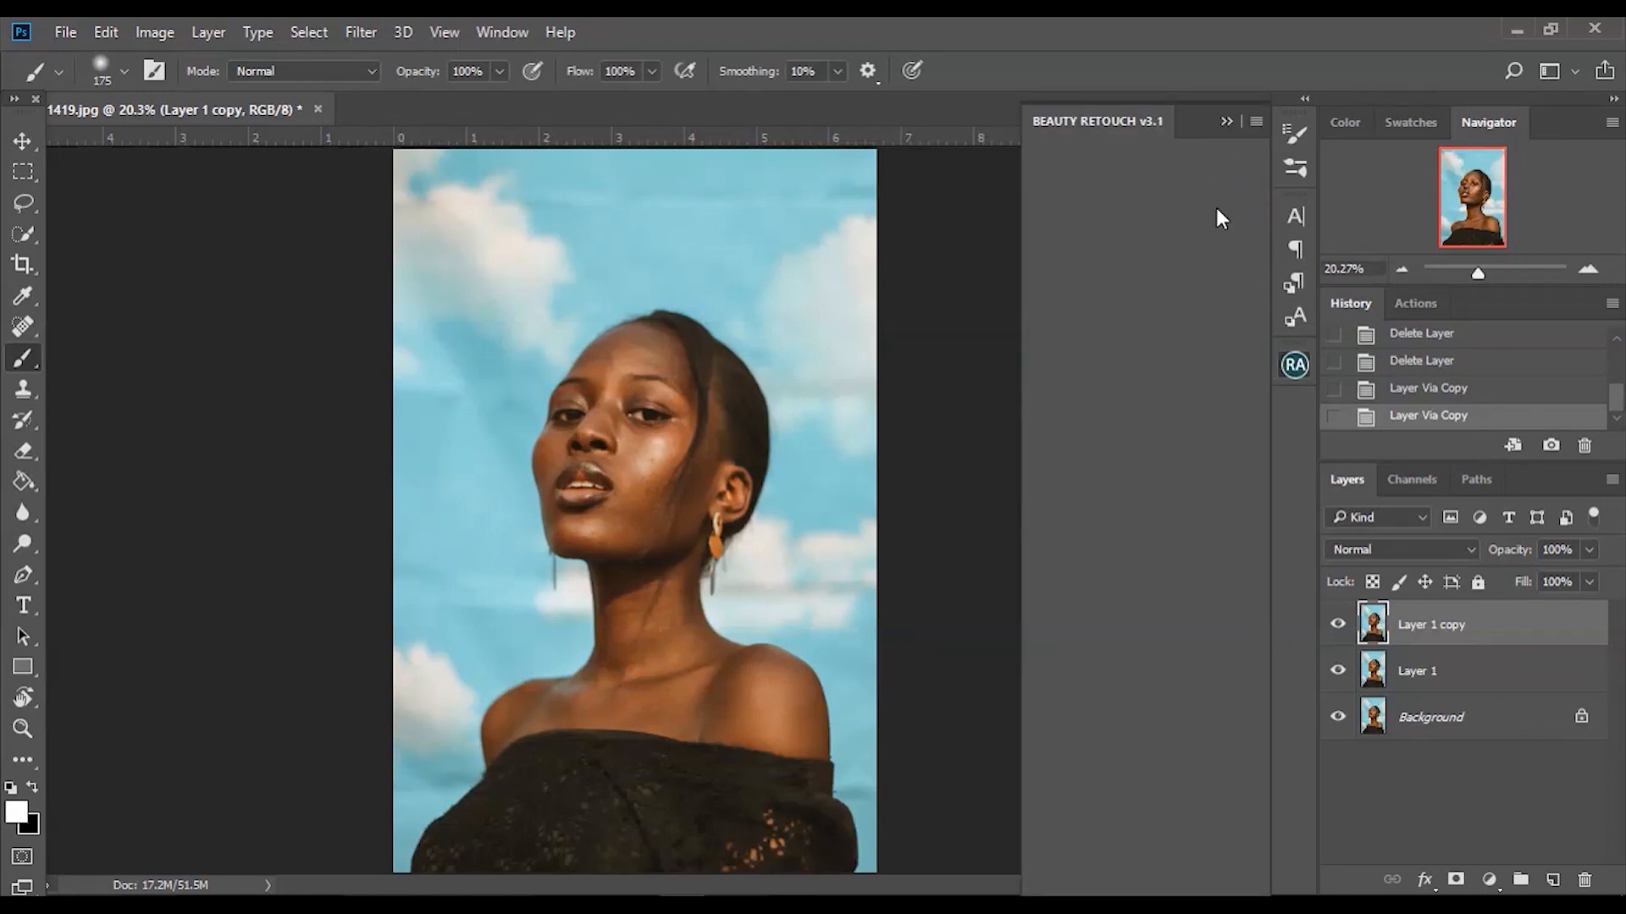
- Run the Beauty Retouch Sharpen Image action and lower the resulting sharpening layer's opacity to 51%
{"action": "left_click", "coordinate": [1189, 226]}
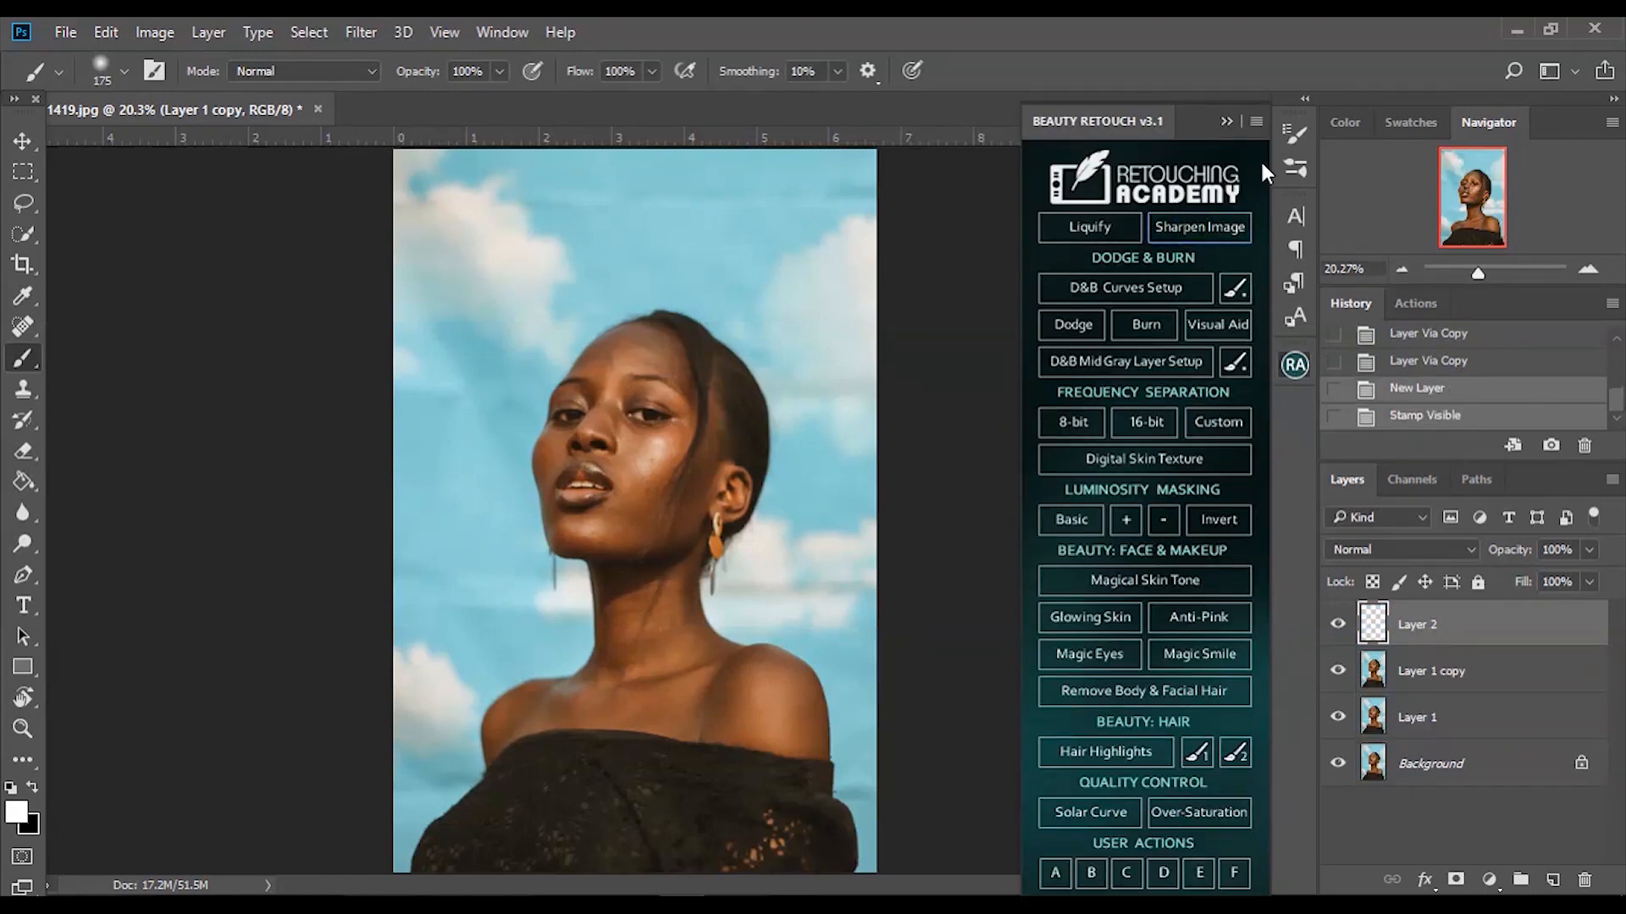
{"action": "left_click", "coordinate": [1227, 122]}
{"action": "left_click", "coordinate": [1591, 551]}
{"action": "left_click", "coordinate": [1538, 578]}
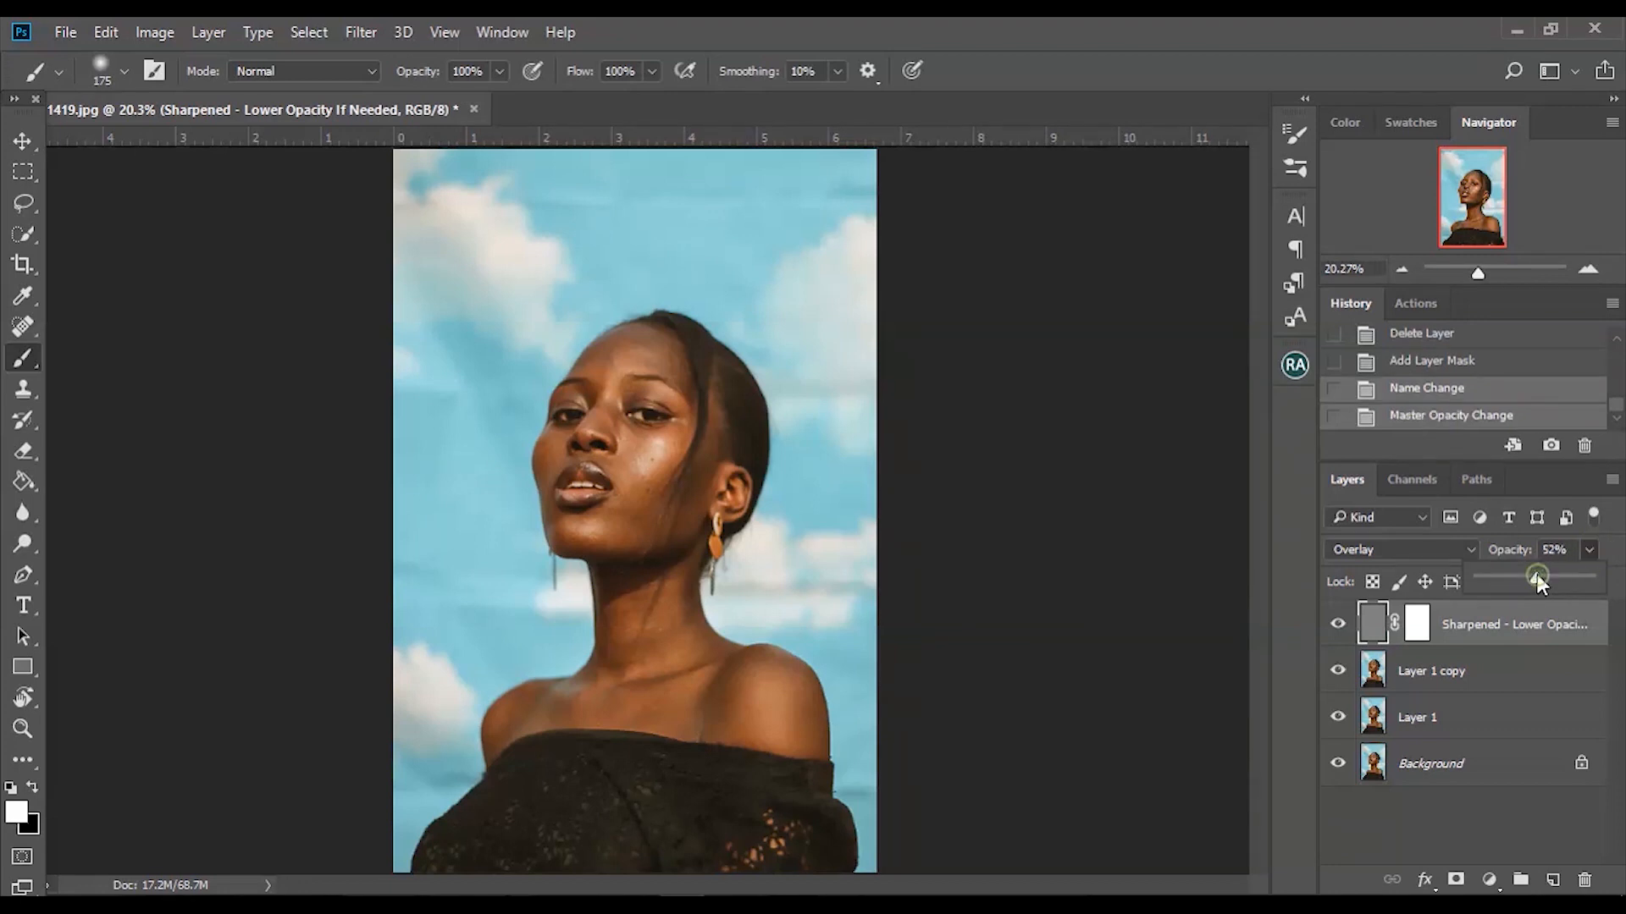
{"action": "left_click_drag", "start_coordinate": [1532, 574], "coordinate": [1534, 577]}
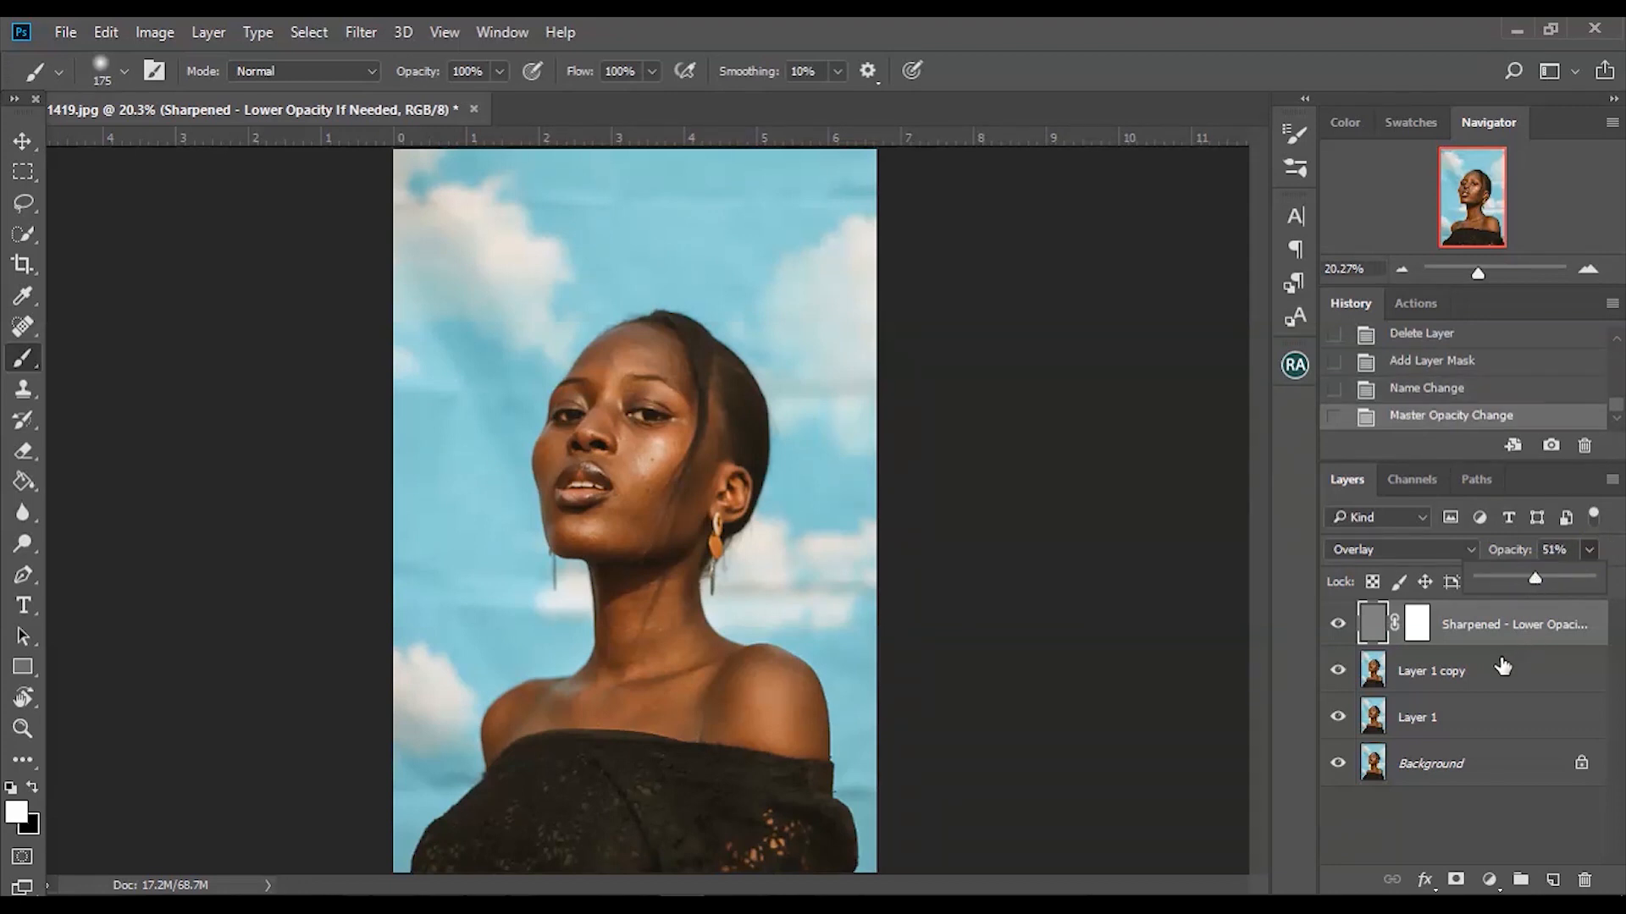
- Merge the sharpening layer with Layer 1 copy
{"action": "left_click", "coordinate": [1515, 678]}
{"action": "left_click", "coordinate": [1516, 677], "text": "shift"}
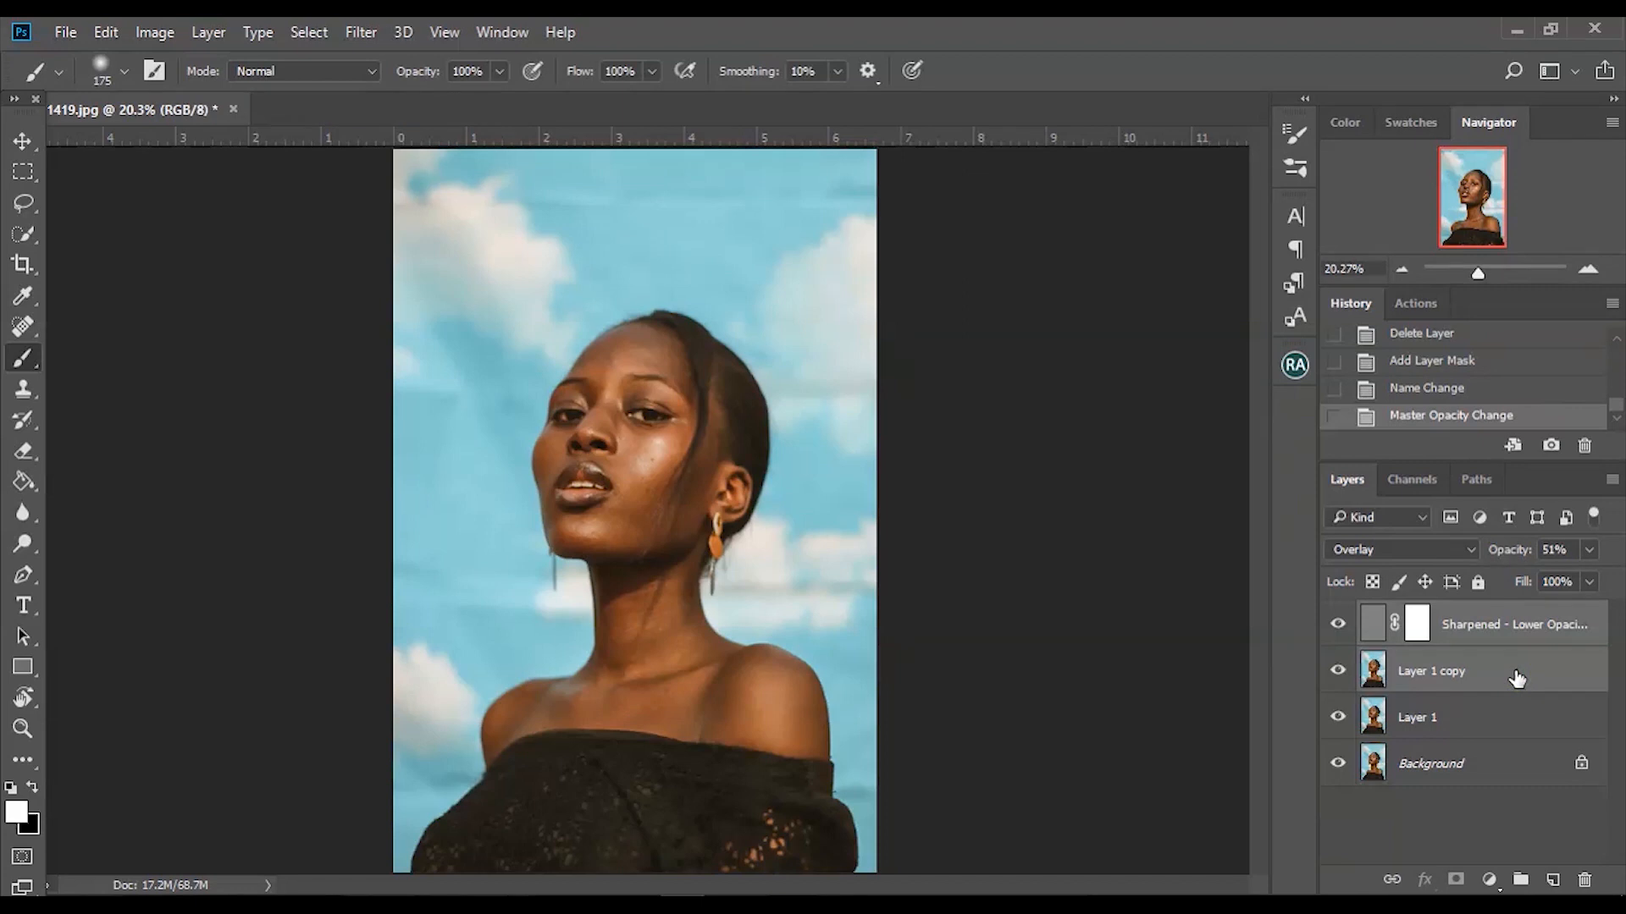
{"action": "key", "text": "ctrl+e"}
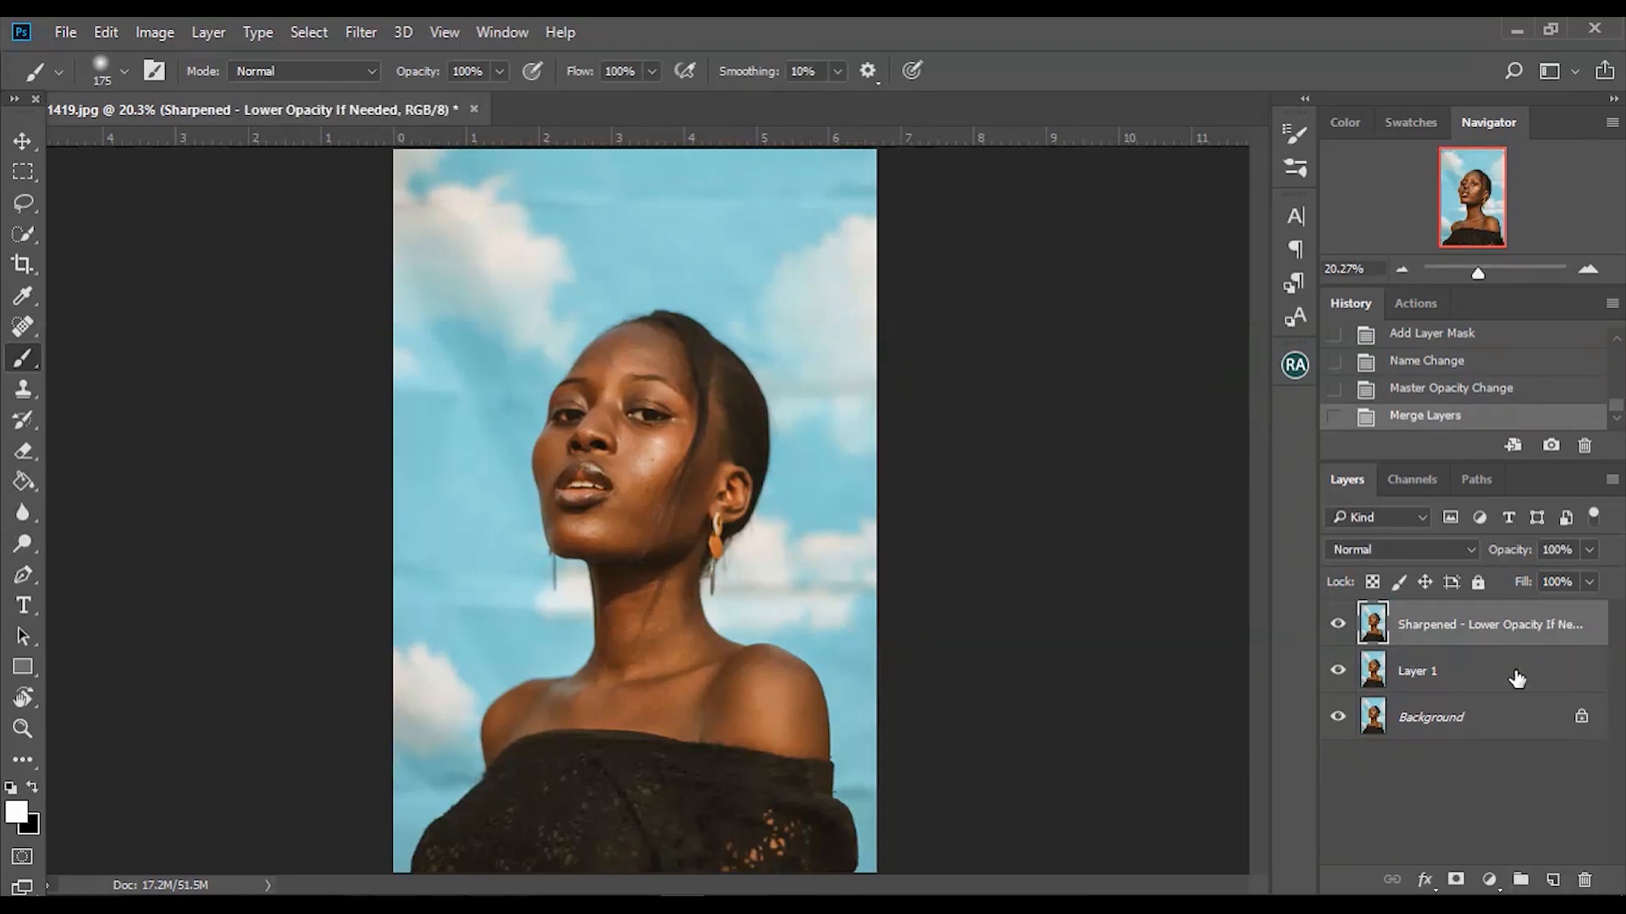
- Run the Beauty Retouch 8-bit frequency separation with a Gaussian Blur radius of 6.4 pixels
{"action": "left_click", "coordinate": [1298, 368]}
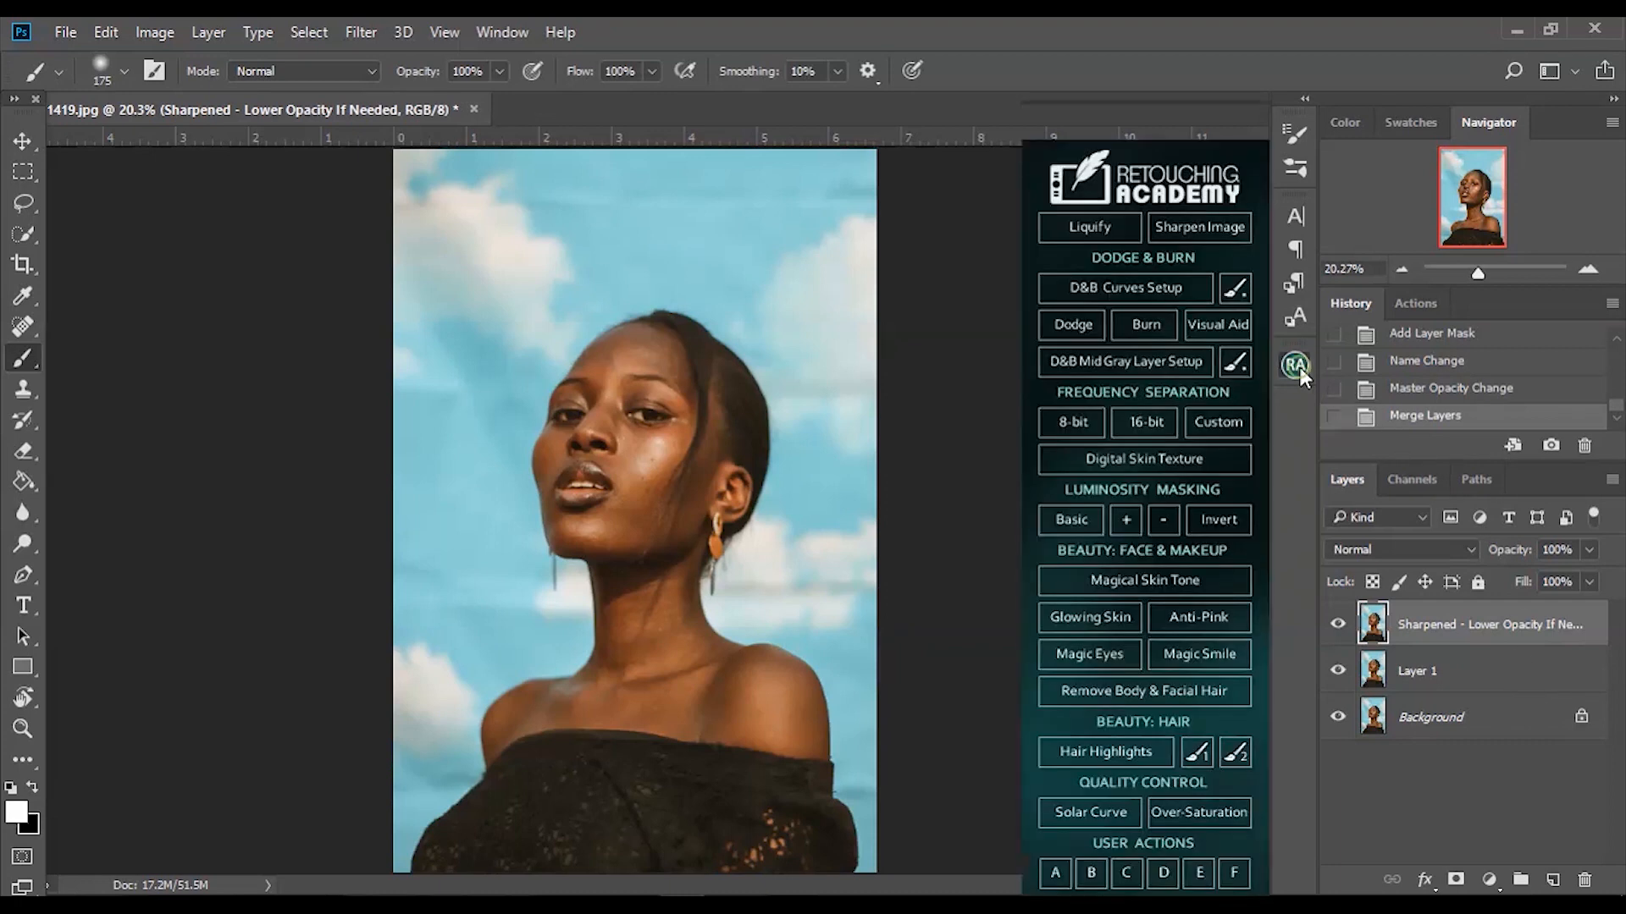
{"action": "left_click", "coordinate": [1074, 422]}
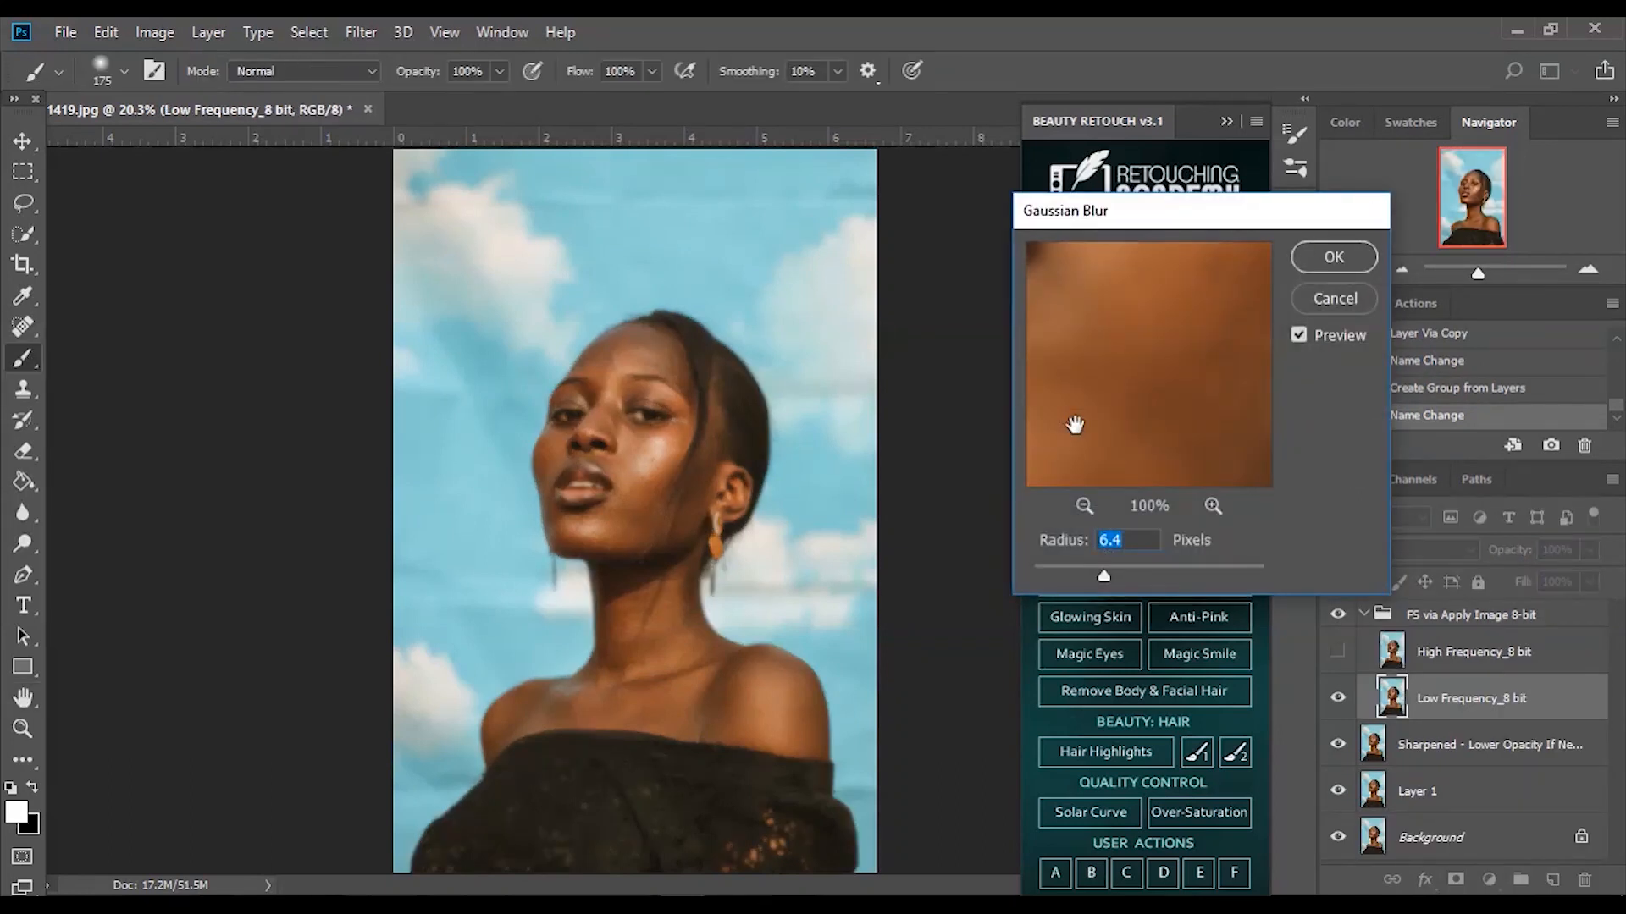
{"action": "key", "text": "Return"}
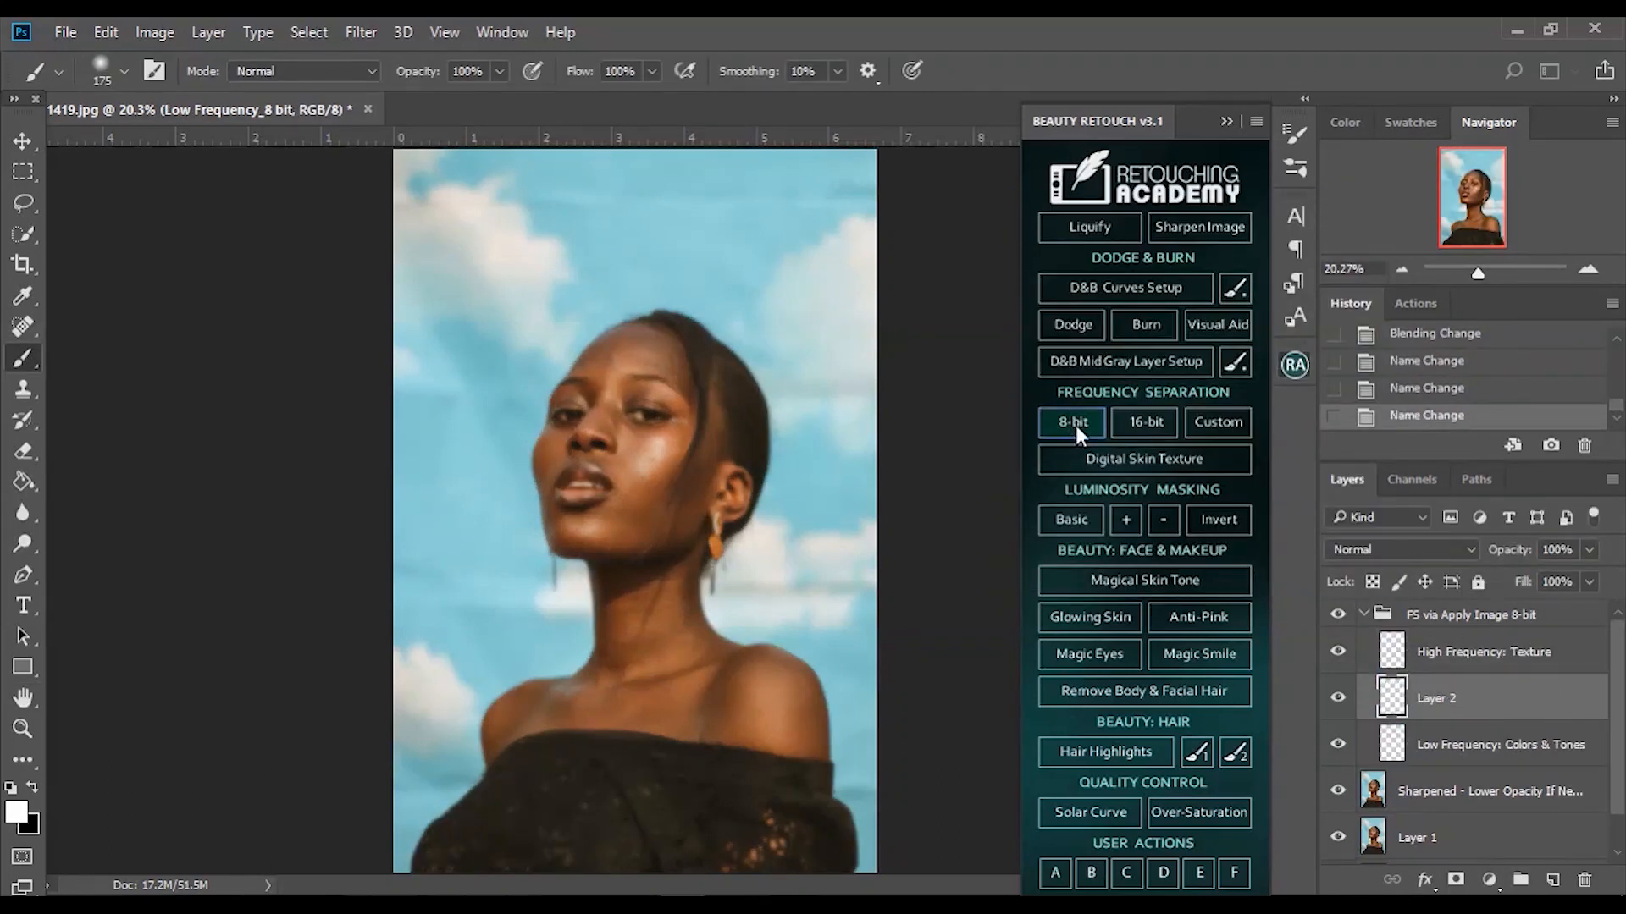
{"action": "left_click", "coordinate": [1227, 121]}
- On the Low Frequency: Colors & Tones layer, outline the forehead skin with the Lasso tool at 15 px feather
{"action": "left_click", "coordinate": [1465, 743]}
{"action": "left_click_drag", "start_coordinate": [1502, 270], "coordinate": [1494, 268]}
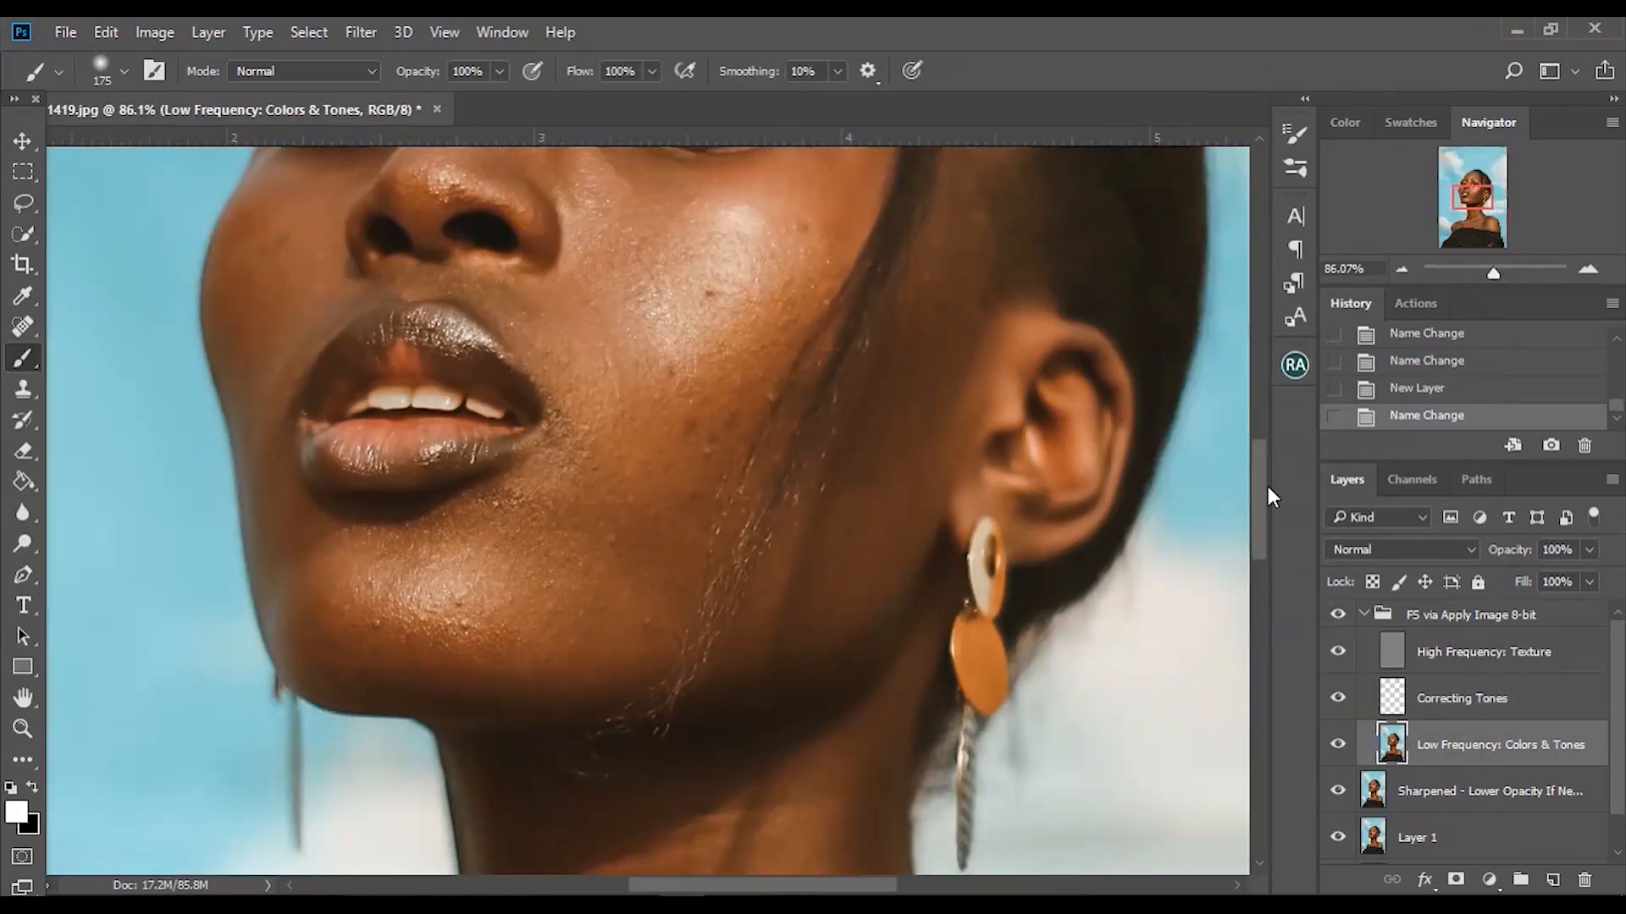
{"action": "left_click_drag", "start_coordinate": [1262, 484], "coordinate": [1260, 425]}
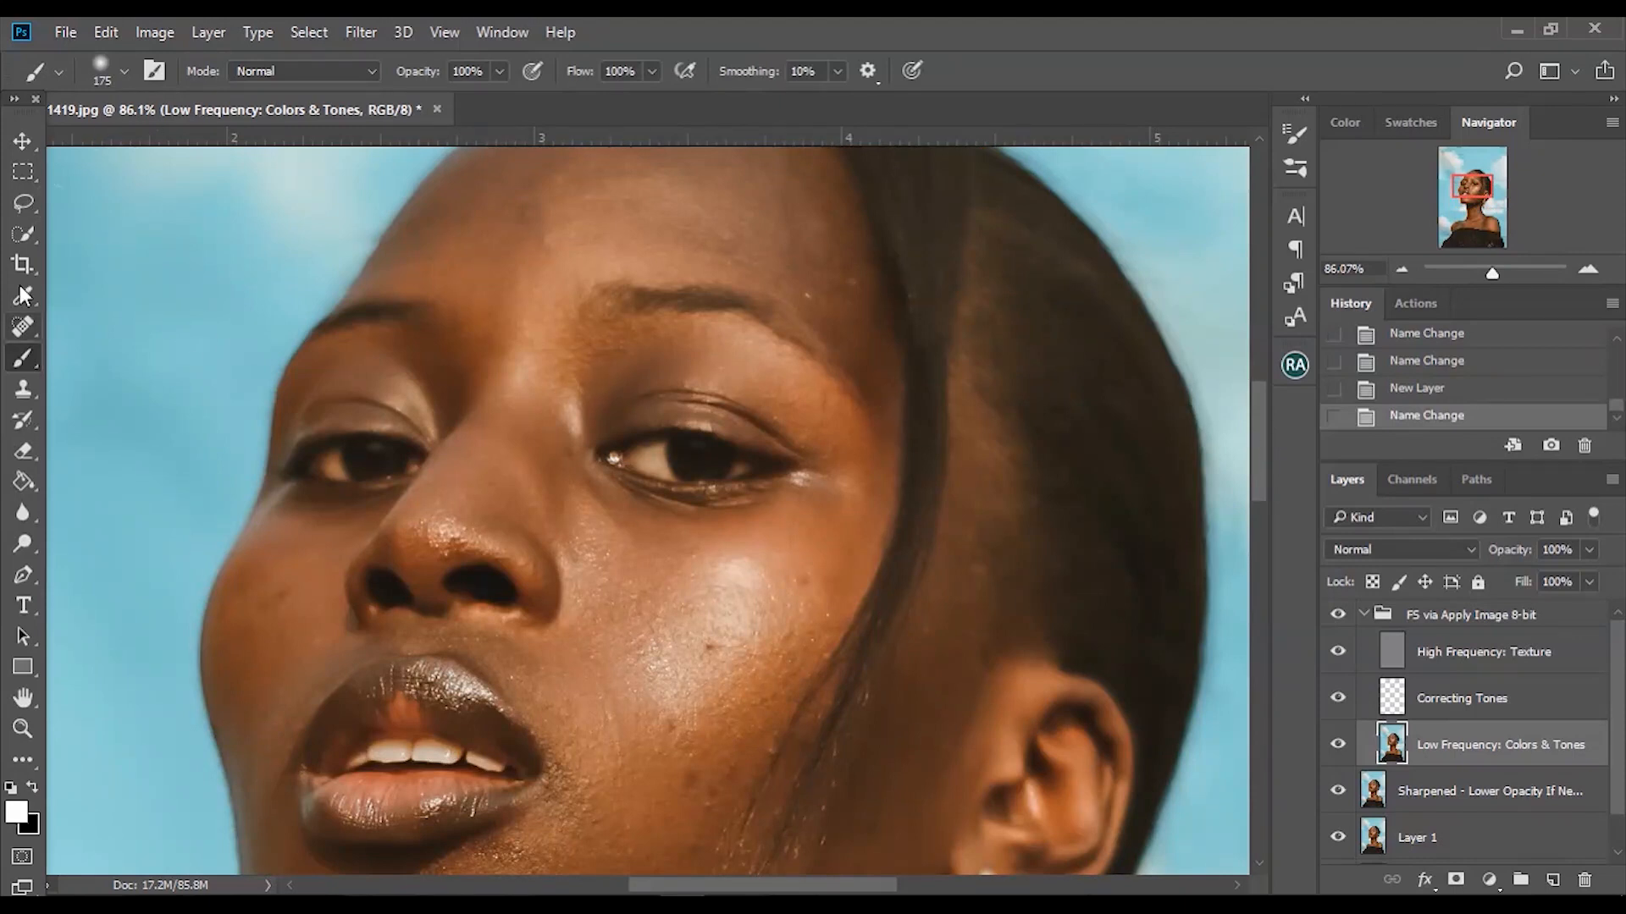
{"action": "left_click", "coordinate": [22, 203]}
{"action": "key", "text": "ctrl+minus"}
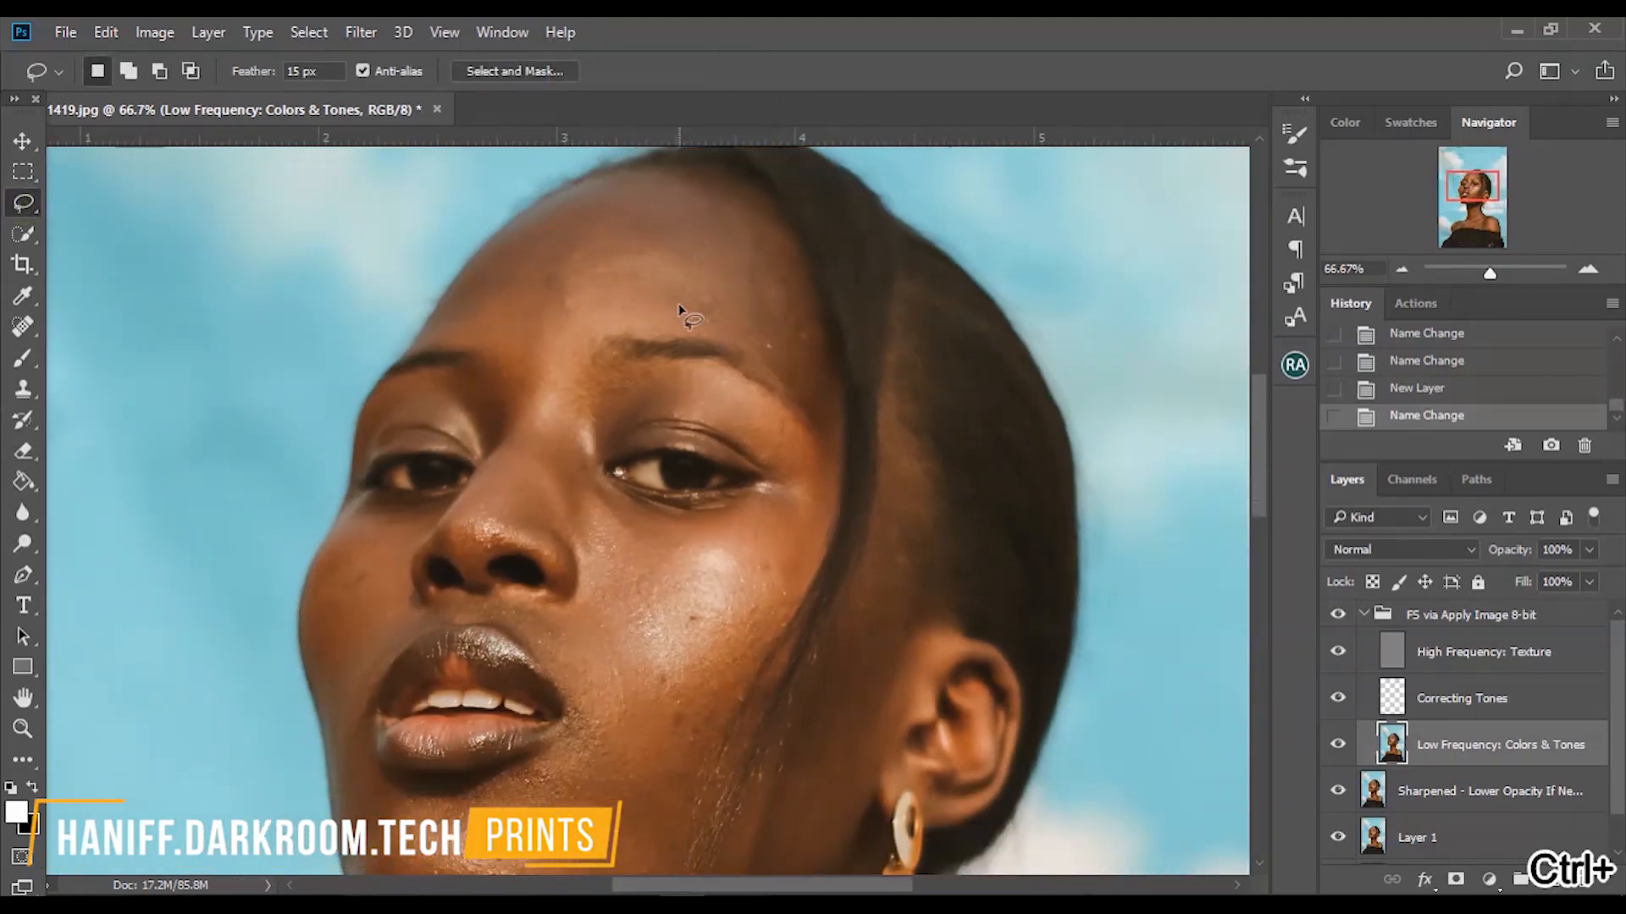
{"action": "left_click_drag", "start_coordinate": [1490, 273], "coordinate": [1486, 272]}
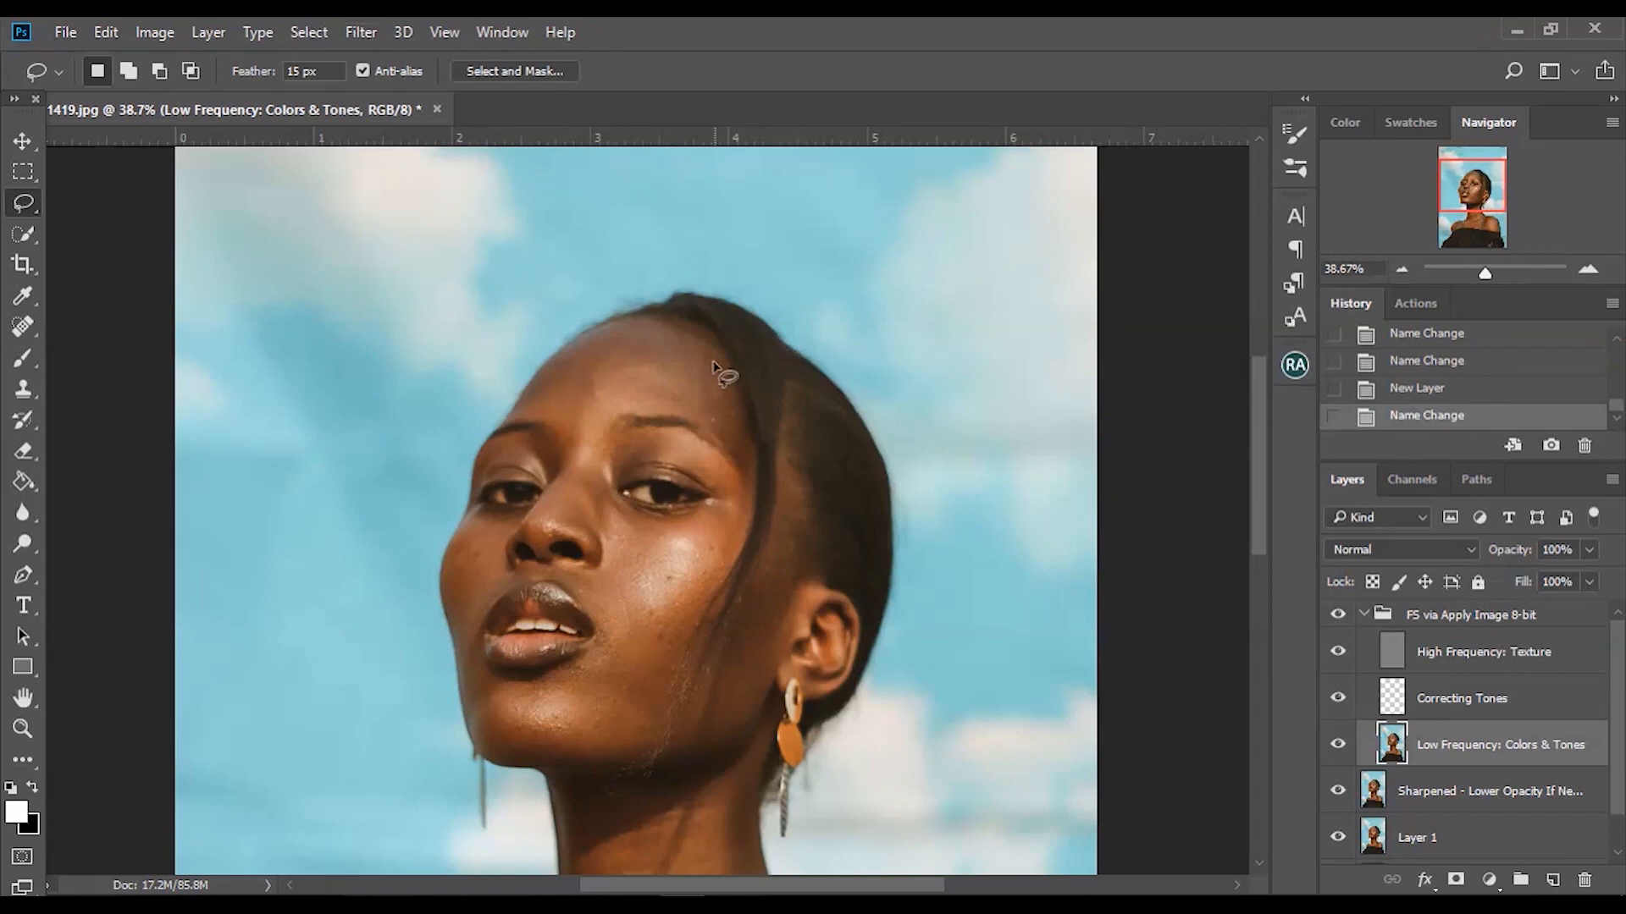
{"action": "left_click_drag", "start_coordinate": [693, 340], "coordinate": [617, 324]}
{"action": "left_click_drag", "start_coordinate": [643, 414], "coordinate": [749, 424]}
- Apply a 10-pixel Gaussian Blur to the selected forehead area and clear the selection
{"action": "left_click", "coordinate": [362, 32]}
{"action": "mouse_move", "coordinate": [470, 308]}
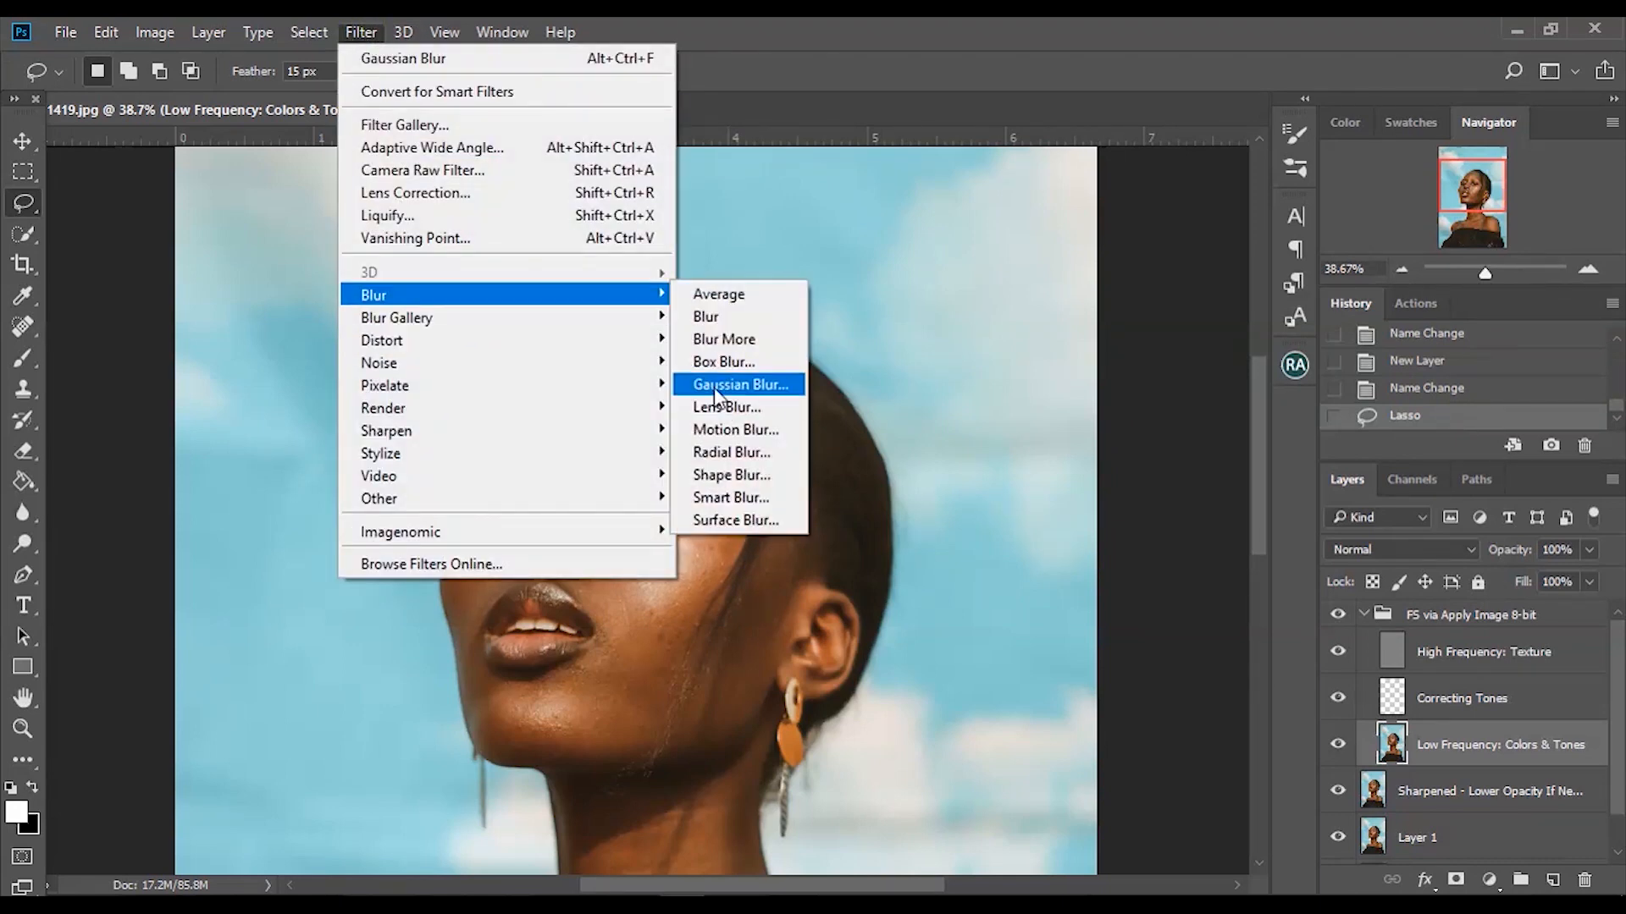
{"action": "left_click", "coordinate": [714, 388]}
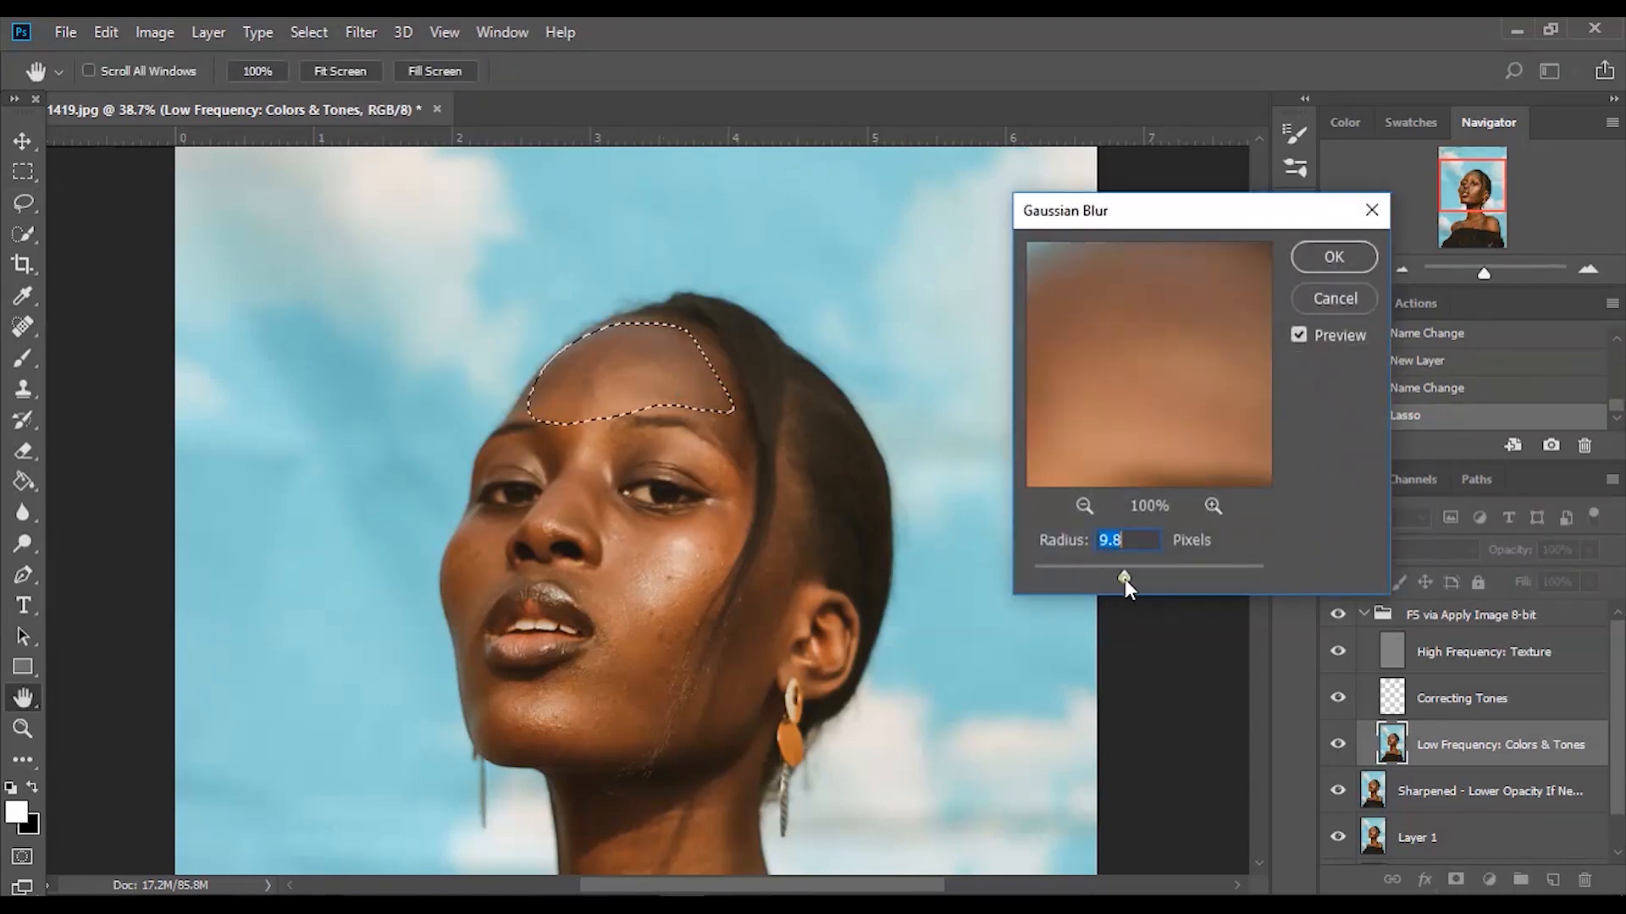
{"action": "left_click_drag", "start_coordinate": [1123, 576], "coordinate": [1125, 576]}
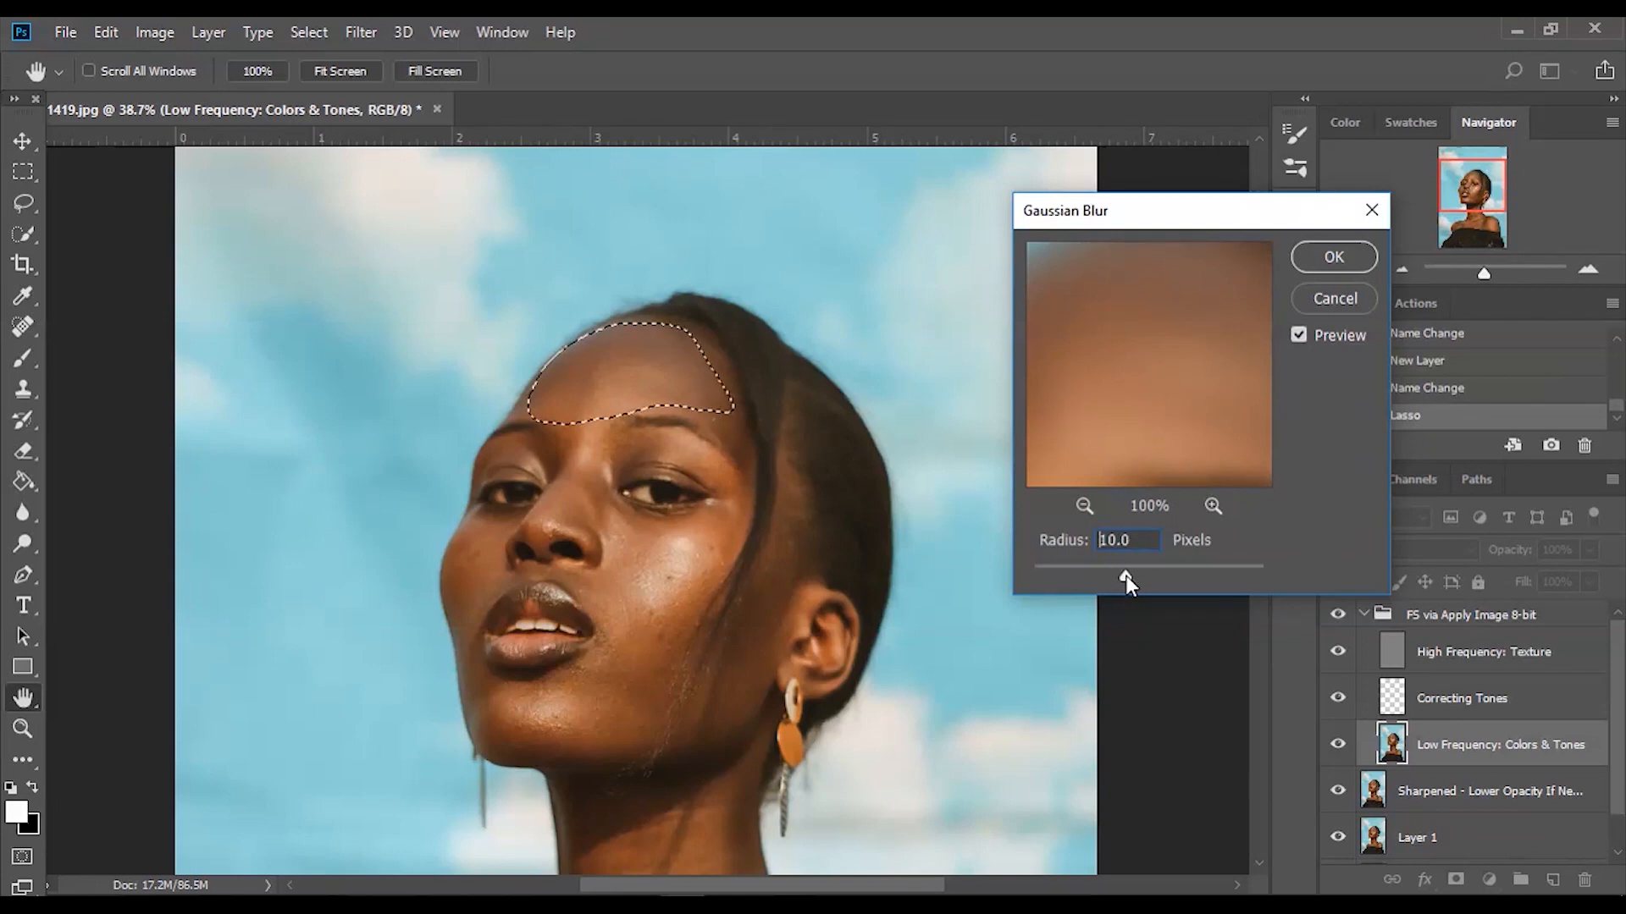
{"action": "left_click", "coordinate": [1331, 256]}
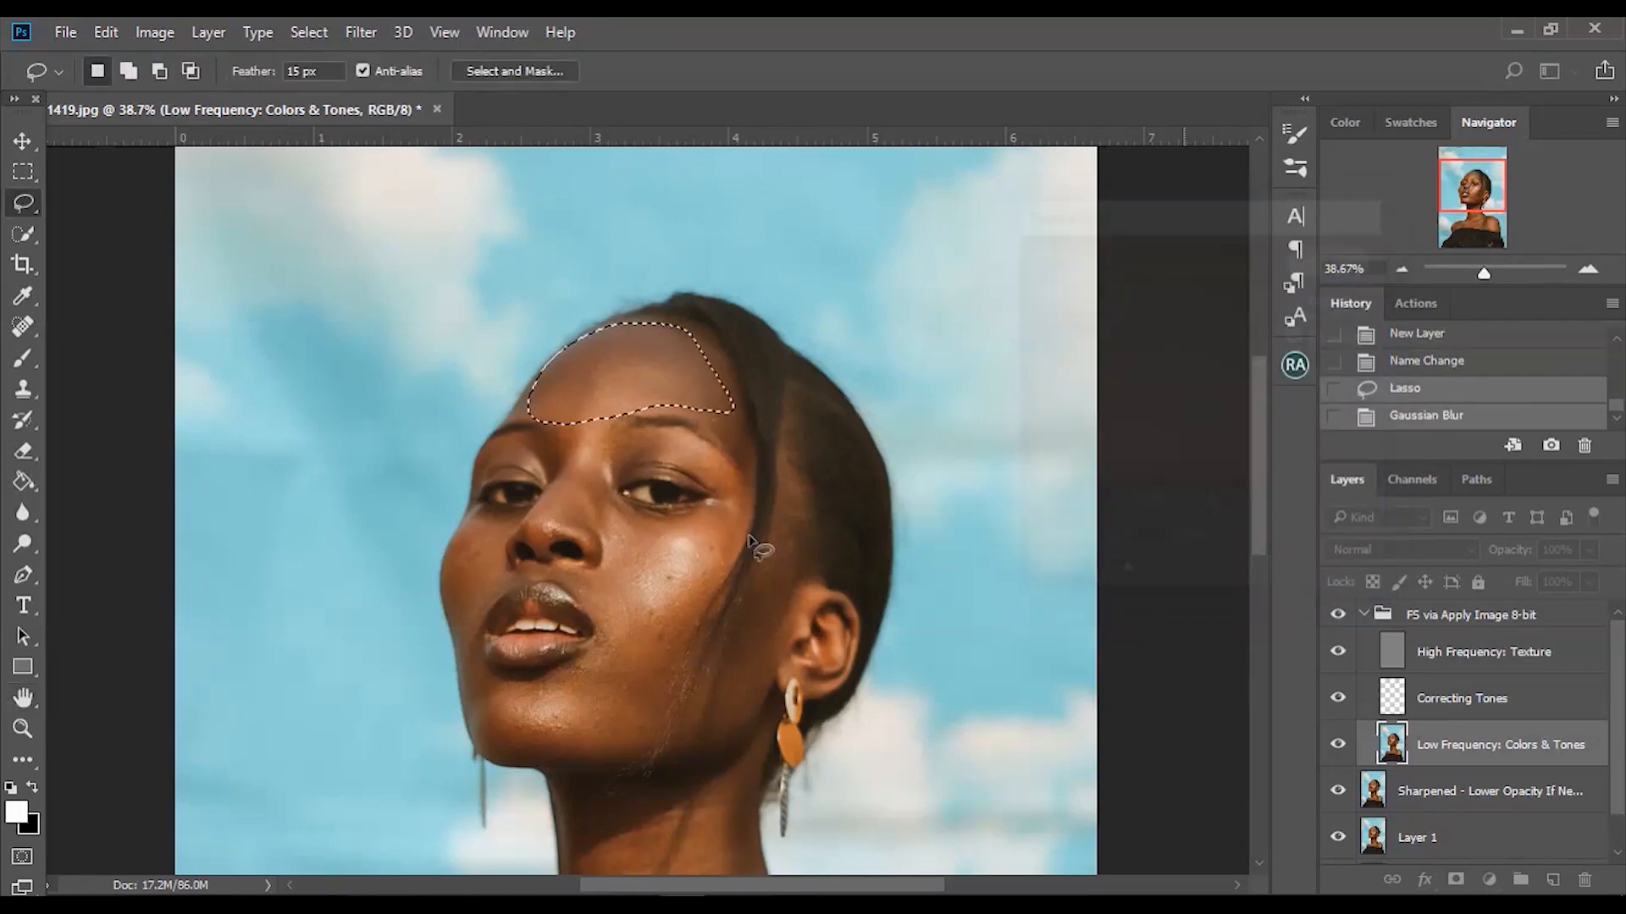
{"action": "key", "text": "ctrl+d"}
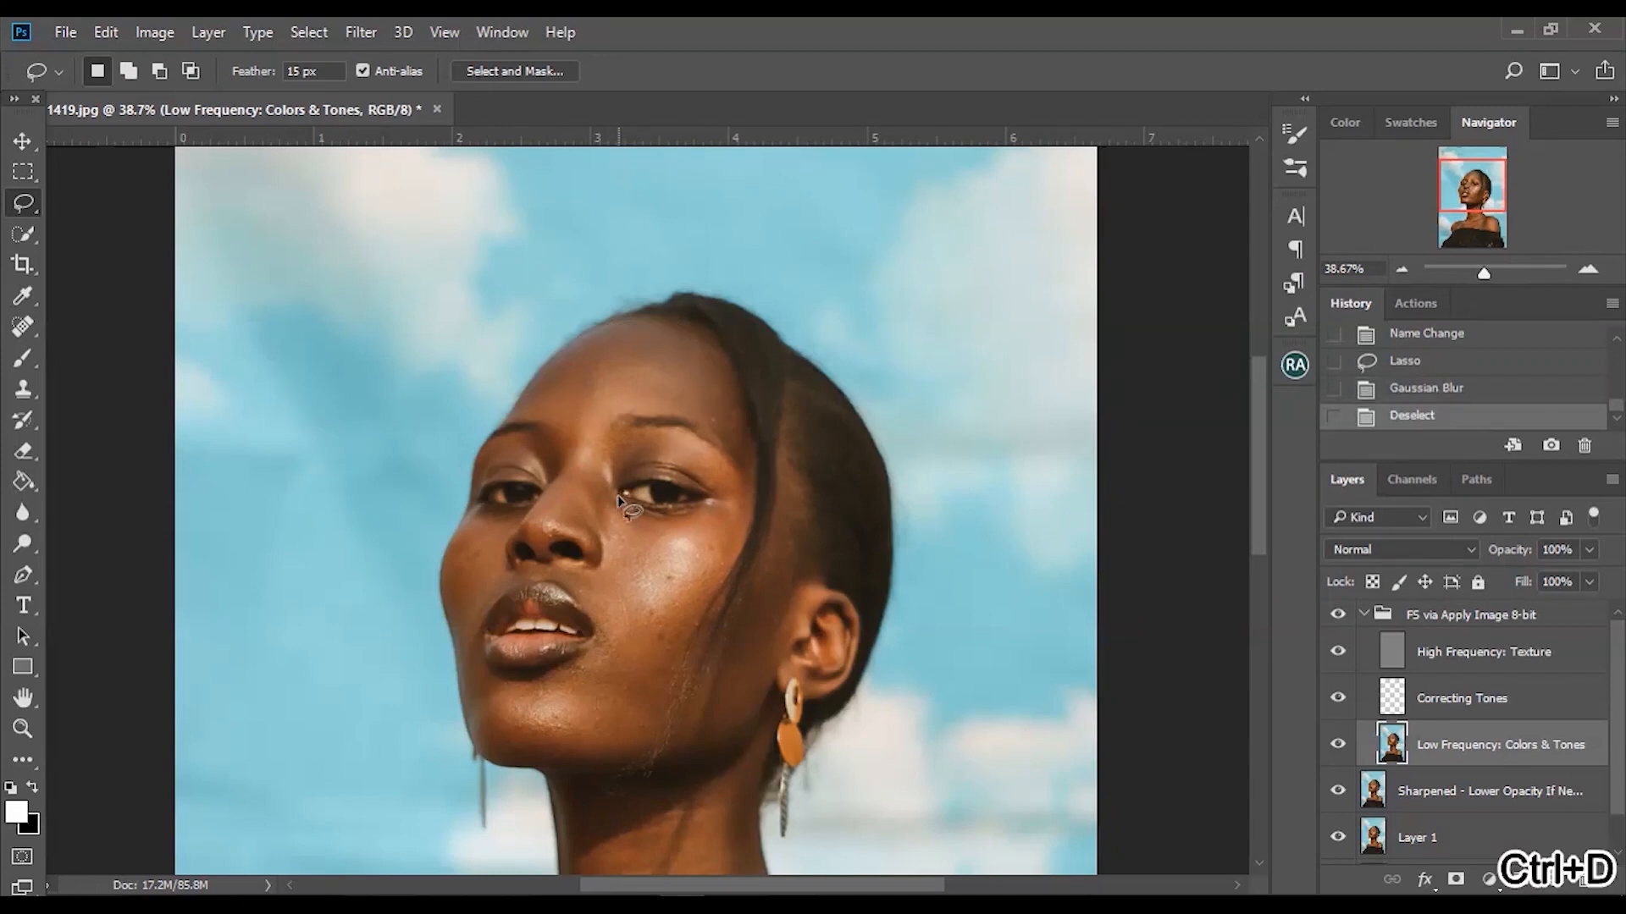
- Lasso the bridge of the nose, then the cheek beneath the eye, and repeat the Gaussian Blur on each
{"action": "left_click_drag", "start_coordinate": [564, 531], "coordinate": [565, 529]}
{"action": "right_click", "coordinate": [566, 529]}
{"action": "left_click", "coordinate": [642, 442]}
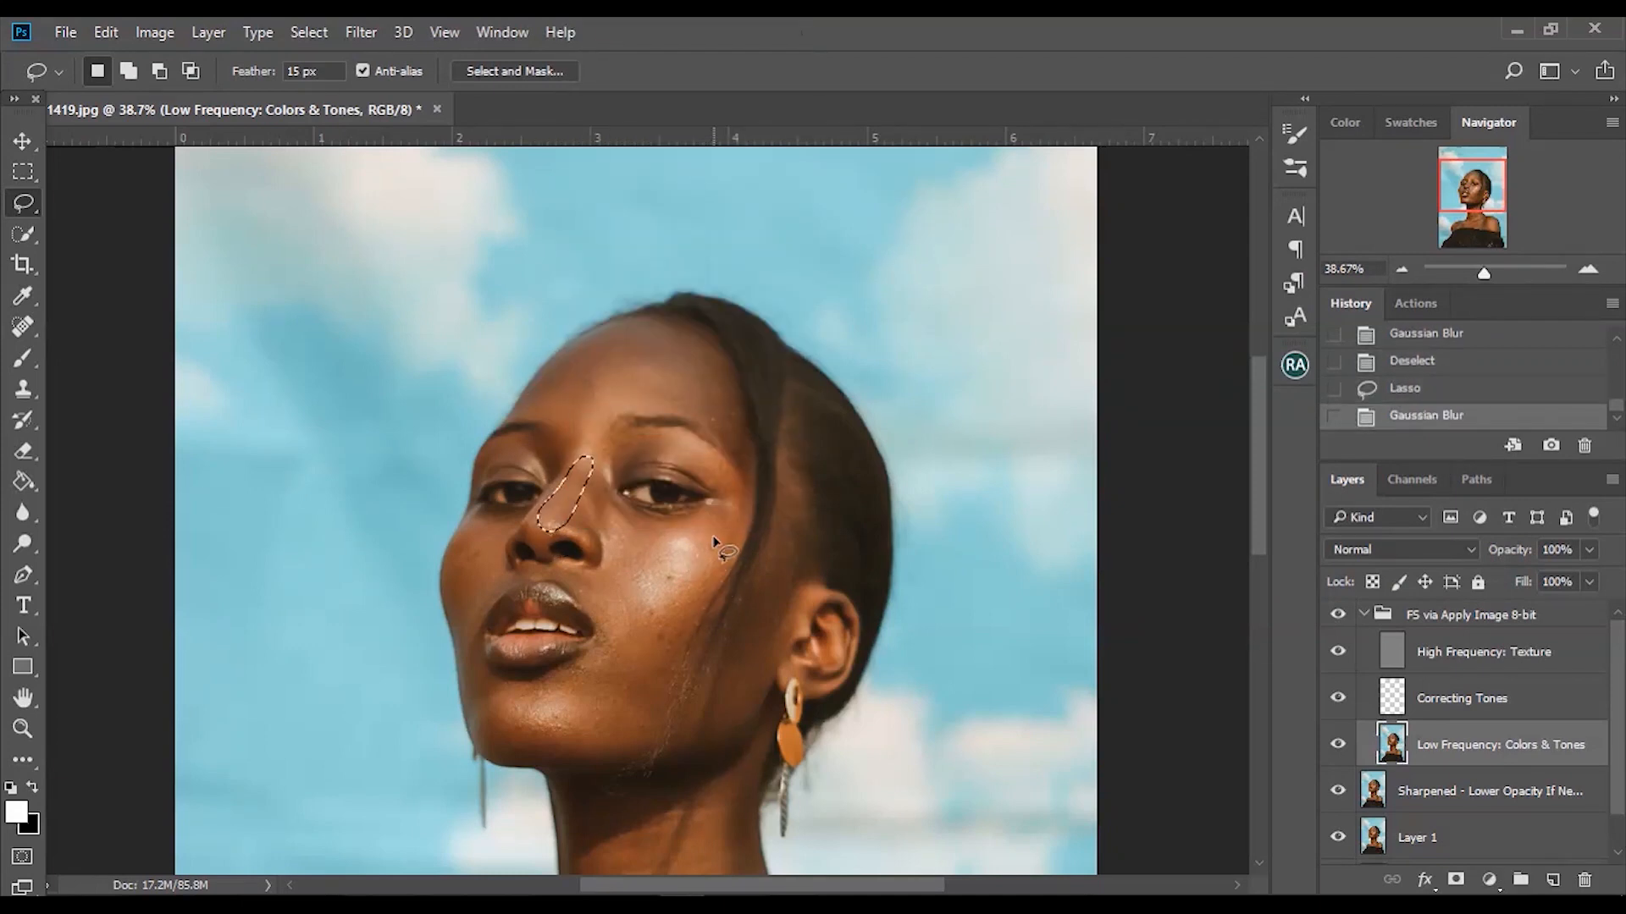
{"action": "left_click_drag", "start_coordinate": [728, 510], "coordinate": [633, 521]}
{"action": "left_click_drag", "start_coordinate": [660, 590], "coordinate": [637, 587]}
{"action": "right_click", "coordinate": [637, 587]}
{"action": "left_click", "coordinate": [728, 495]}
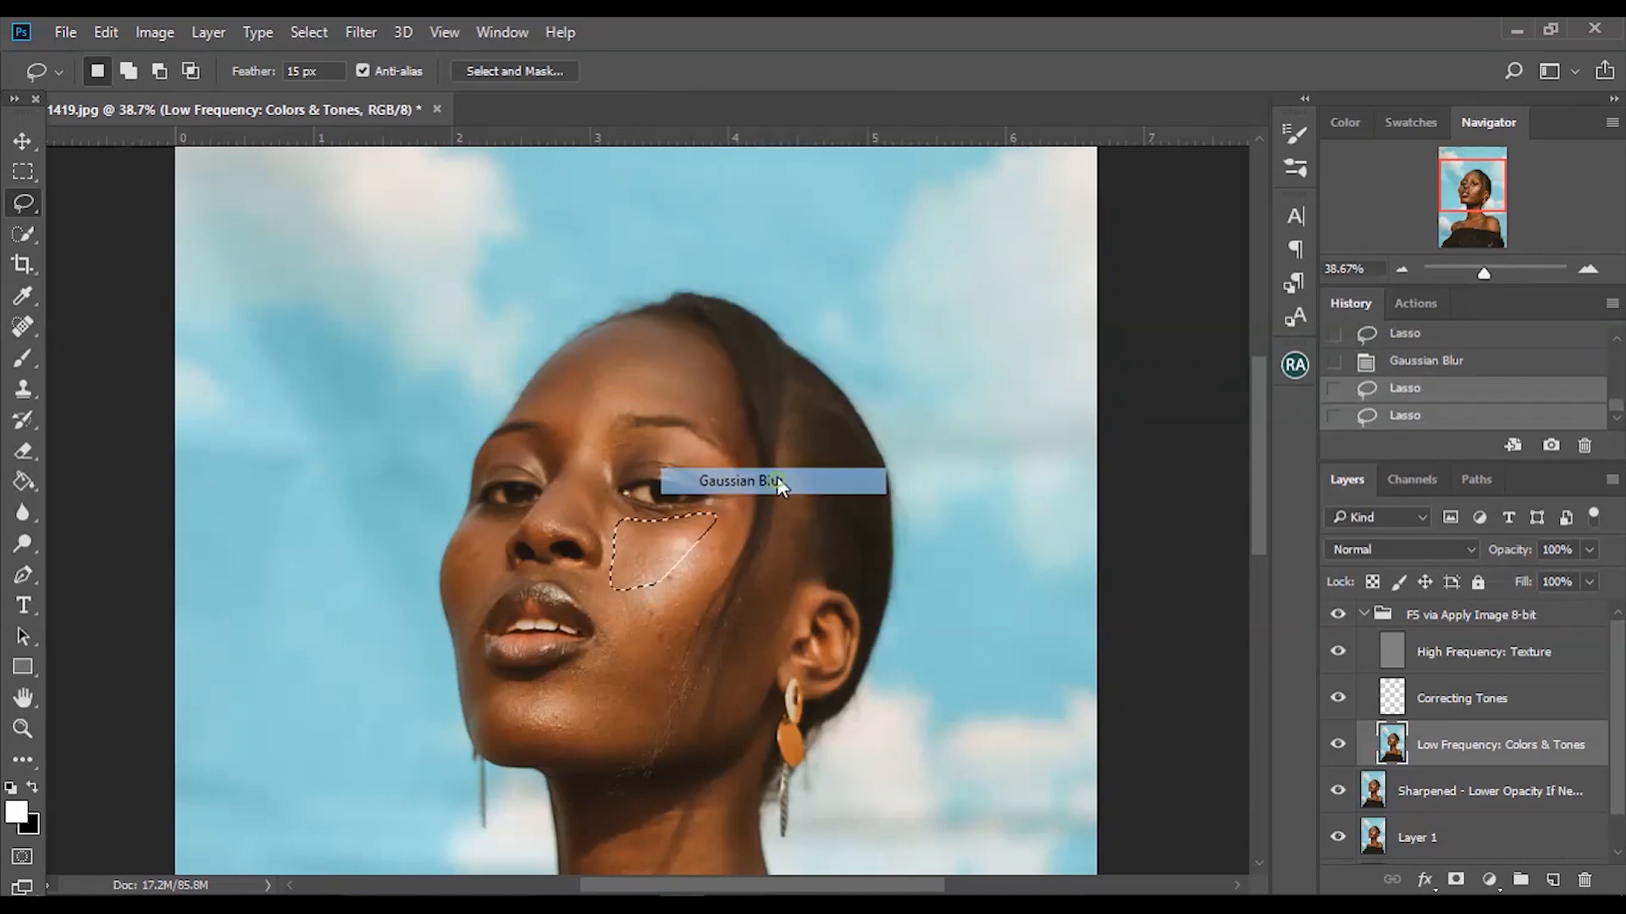
- Lasso the lower cheek and then the jaw area beside the mouth, repeating the Gaussian Blur on each
{"action": "left_click_drag", "start_coordinate": [721, 549], "coordinate": [619, 597]}
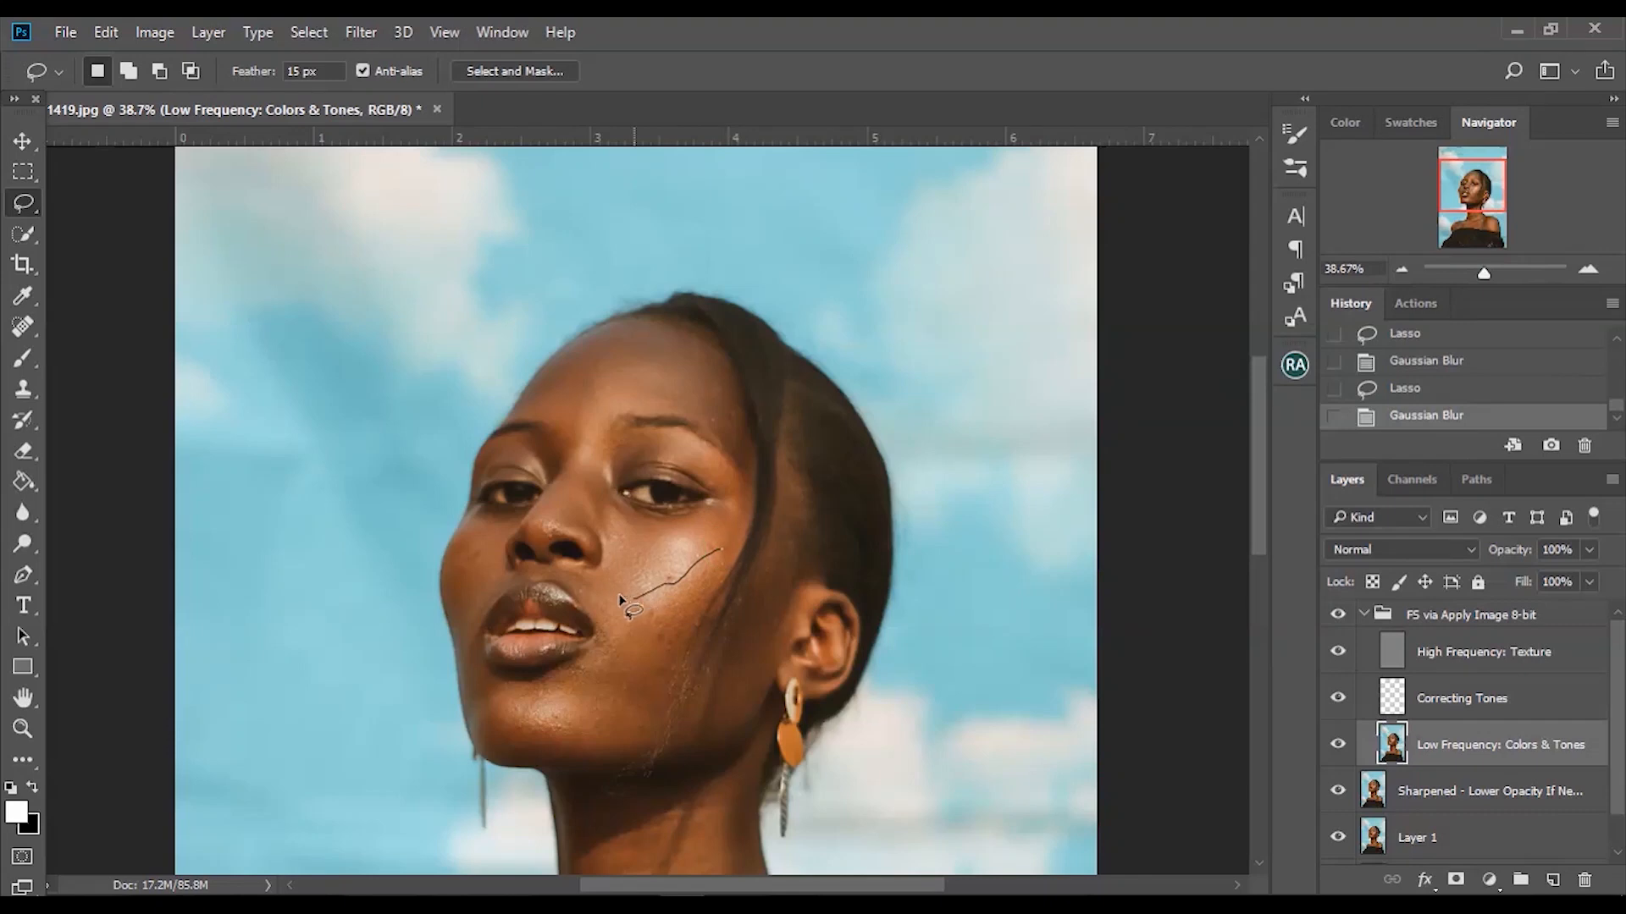
{"action": "right_click", "coordinate": [690, 657]}
{"action": "mouse_move", "coordinate": [687, 662]}
{"action": "left_mouse_down"}
{"action": "mouse_move", "coordinate": [597, 654]}
{"action": "mouse_move", "coordinate": [522, 684]}
{"action": "left_mouse_up"}
{"action": "left_click", "coordinate": [796, 550]}
{"action": "left_click_drag", "start_coordinate": [623, 753], "coordinate": [625, 752]}
{"action": "right_click", "coordinate": [624, 752]}
{"action": "left_click", "coordinate": [738, 619]}
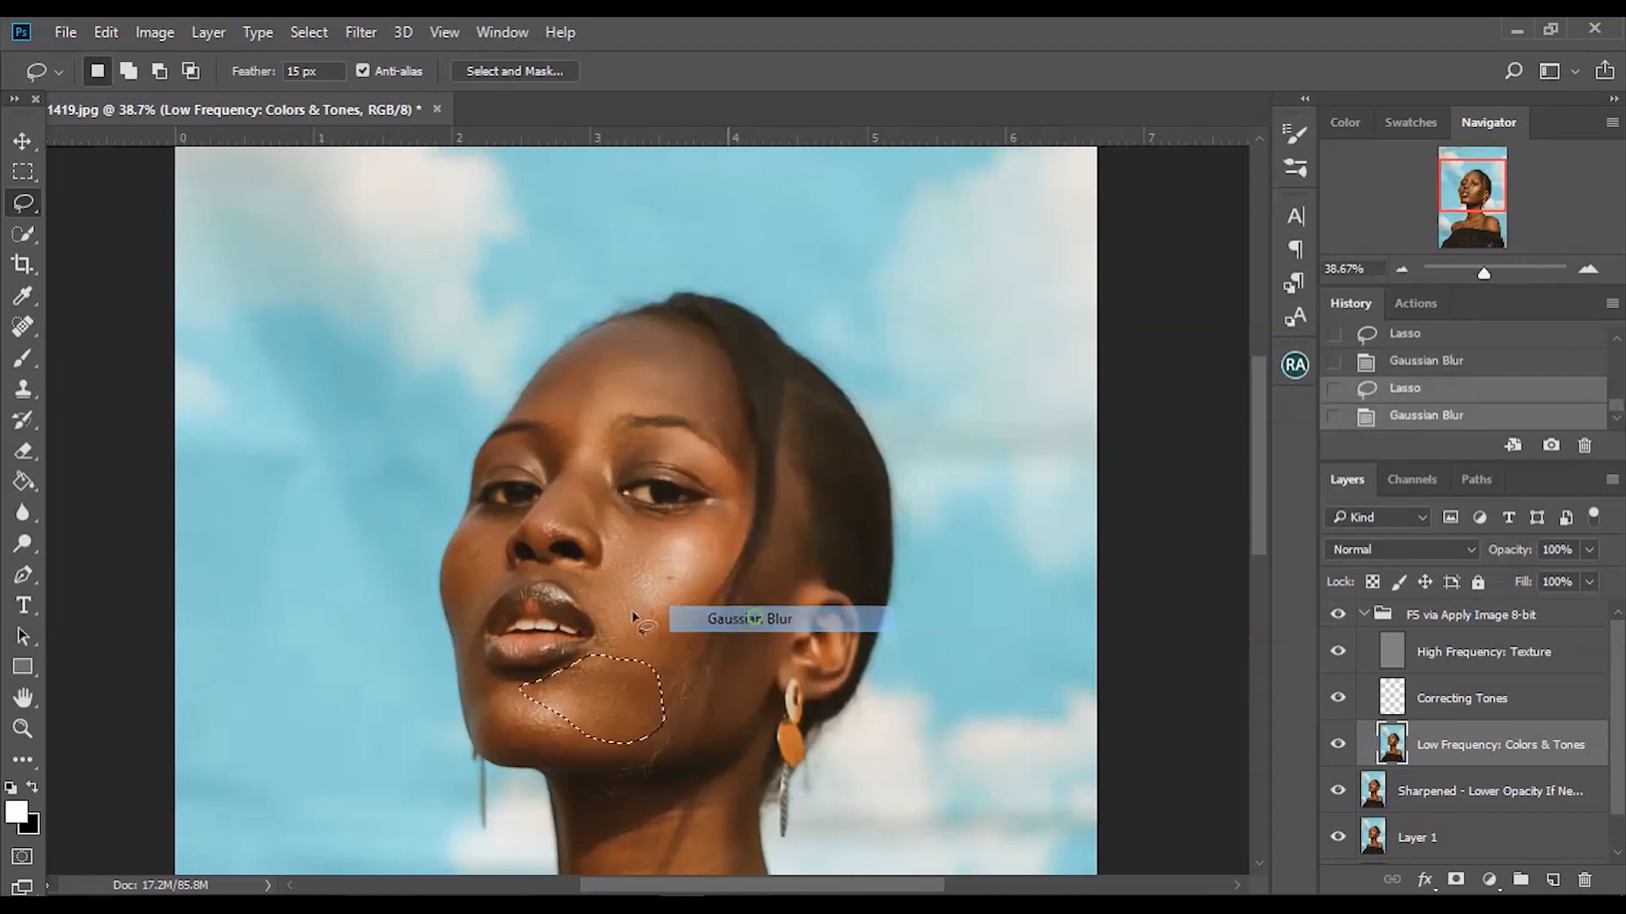
- Lasso the cheek on the other side of the nose and then the chin, repeating the Gaussian Blur on each
{"action": "left_click_drag", "start_coordinate": [498, 514], "coordinate": [511, 527]}
{"action": "left_click_drag", "start_coordinate": [457, 595], "coordinate": [464, 601]}
{"action": "right_click", "coordinate": [500, 616]}
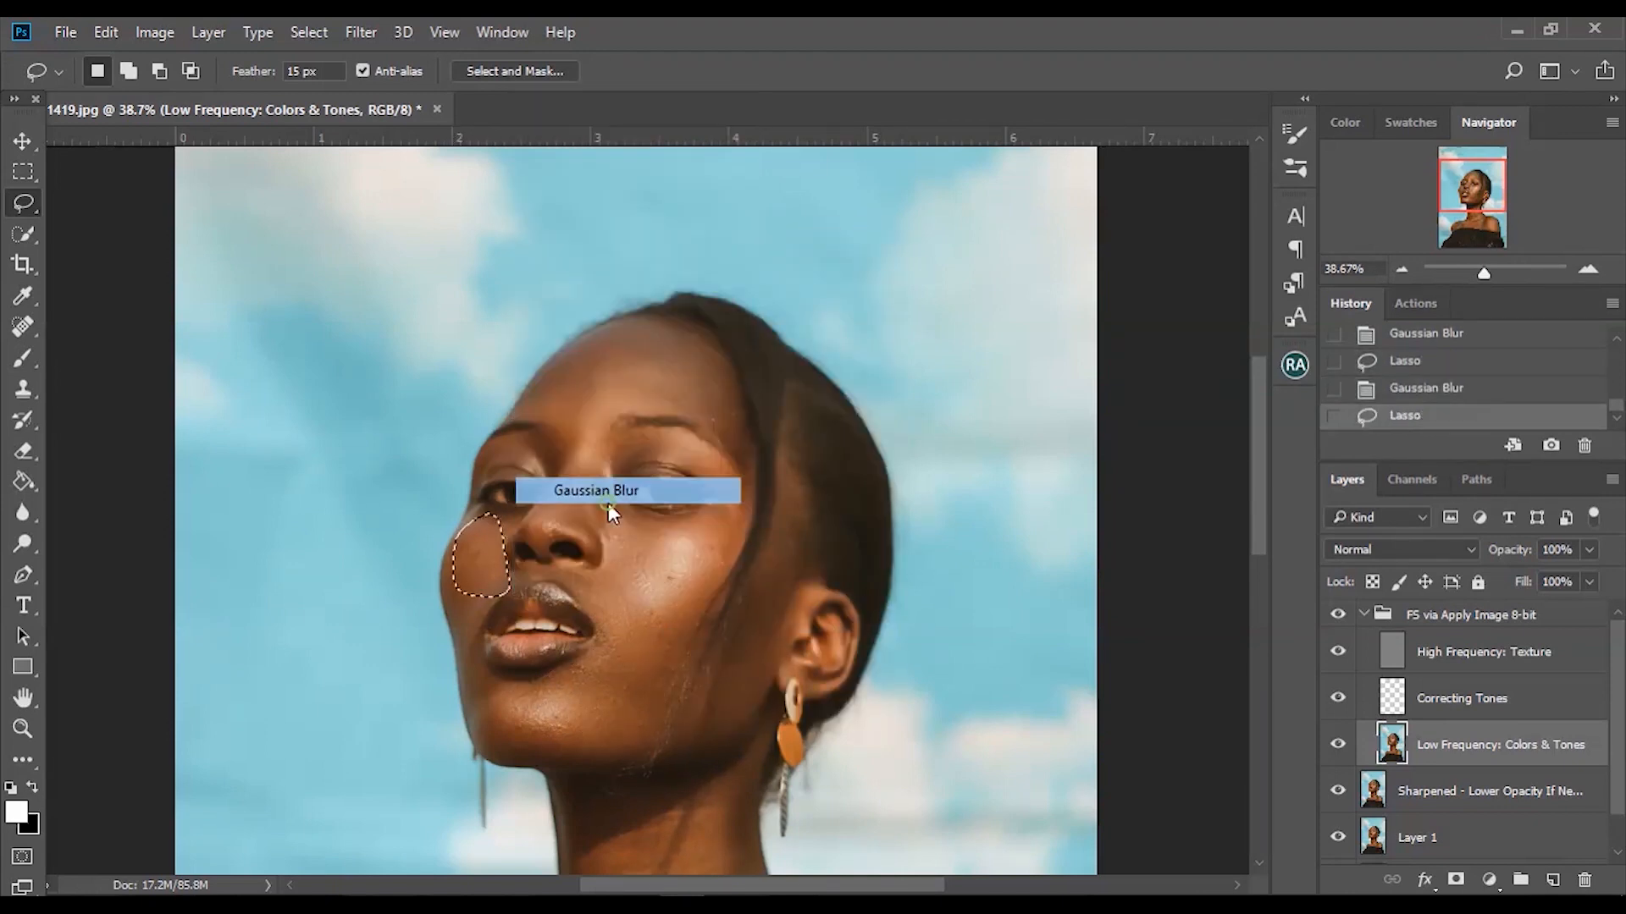
{"action": "left_click", "coordinate": [607, 485]}
{"action": "mouse_move", "coordinate": [512, 684]}
{"action": "left_mouse_down"}
{"action": "mouse_move", "coordinate": [477, 668]}
{"action": "mouse_move", "coordinate": [475, 707]}
{"action": "left_mouse_up"}
{"action": "left_click_drag", "start_coordinate": [539, 755], "coordinate": [538, 756]}
{"action": "right_click", "coordinate": [539, 756]}
{"action": "left_click", "coordinate": [643, 649]}
- Lasso the side of the face in front of the ear, repeat the Gaussian Blur, and clear the selection
{"action": "mouse_move", "coordinate": [788, 556]}
{"action": "left_mouse_down"}
{"action": "mouse_move", "coordinate": [728, 669]}
{"action": "mouse_move", "coordinate": [722, 755]}
{"action": "mouse_move", "coordinate": [767, 749]}
{"action": "left_mouse_up"}
{"action": "right_click", "coordinate": [767, 749]}
{"action": "left_click", "coordinate": [885, 640]}
{"action": "left_click", "coordinate": [848, 366]}
- Lasso the neck and then the upper chest skin, repeating the Gaussian Blur on each
{"action": "scroll", "coordinate": [1260, 571], "scroll_direction": "down", "scroll_amount": 5}
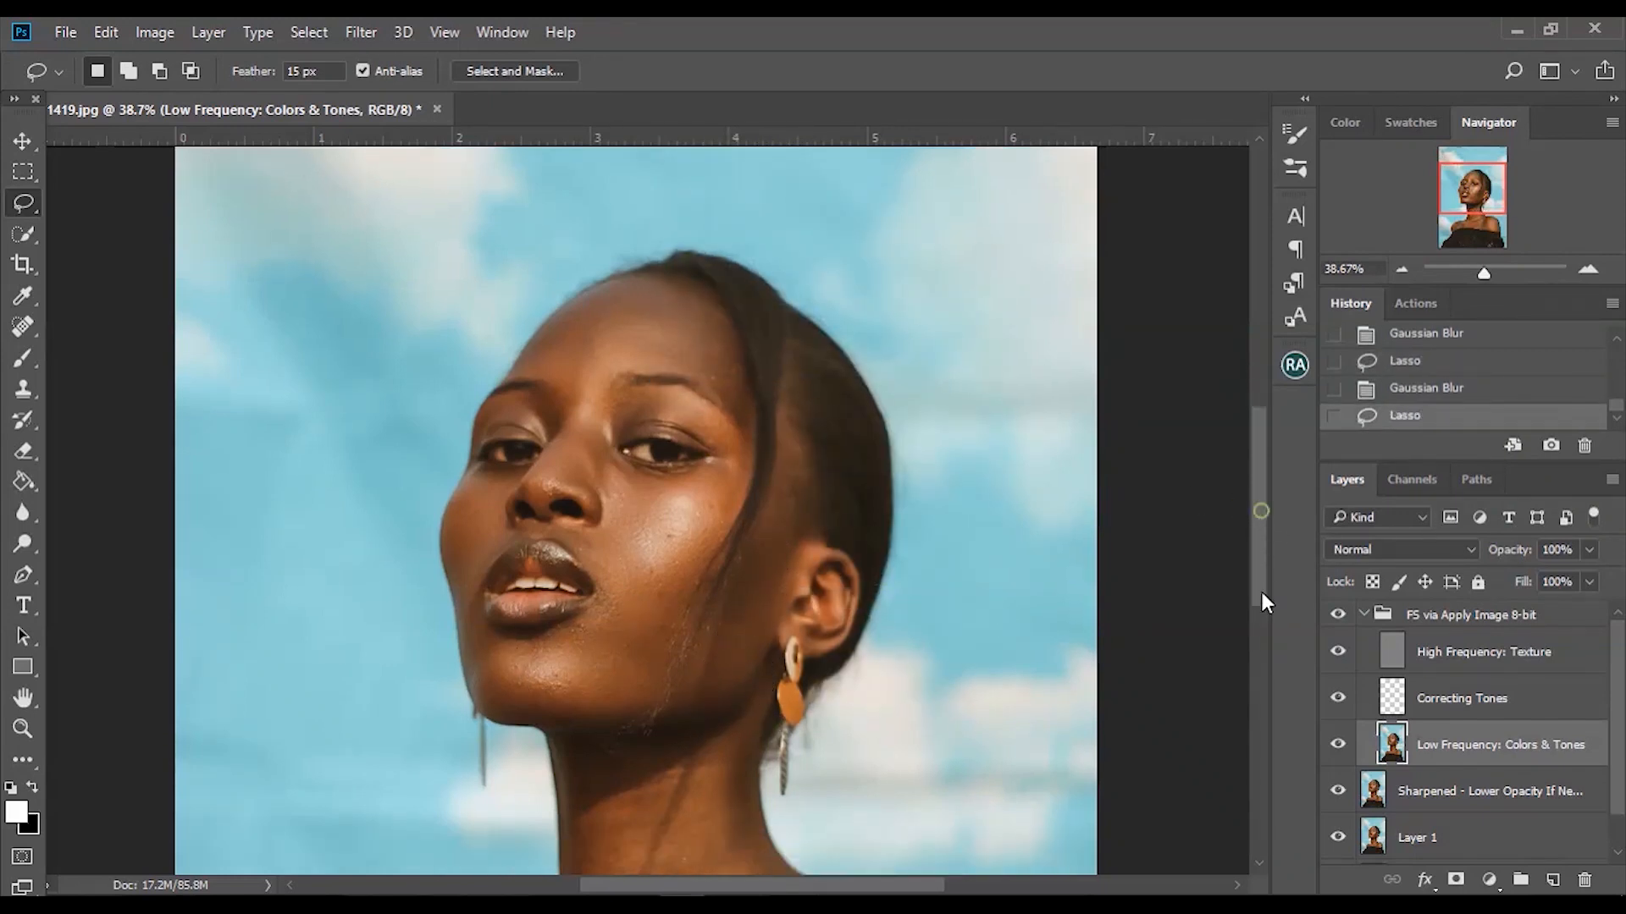
{"action": "mouse_move", "coordinate": [732, 444]}
{"action": "left_mouse_down"}
{"action": "mouse_move", "coordinate": [650, 460]}
{"action": "mouse_move", "coordinate": [582, 509]}
{"action": "mouse_move", "coordinate": [569, 619]}
{"action": "mouse_move", "coordinate": [686, 641]}
{"action": "mouse_move", "coordinate": [781, 632]}
{"action": "mouse_move", "coordinate": [582, 662]}
{"action": "left_mouse_up"}
{"action": "right_click", "coordinate": [779, 631]}
{"action": "left_click", "coordinate": [907, 513]}
{"action": "mouse_move", "coordinate": [450, 688]}
{"action": "left_mouse_down"}
{"action": "mouse_move", "coordinate": [398, 745]}
{"action": "mouse_move", "coordinate": [496, 756]}
{"action": "left_mouse_up"}
{"action": "left_click_drag", "start_coordinate": [735, 753], "coordinate": [781, 637]}
{"action": "right_click", "coordinate": [781, 637]}
{"action": "left_click", "coordinate": [923, 631]}
- Lasso the remaining shoulder skin, repeat the Gaussian Blur, and clear the selection
{"action": "mouse_move", "coordinate": [972, 654]}
{"action": "left_mouse_down"}
{"action": "mouse_move", "coordinate": [915, 615]}
{"action": "mouse_move", "coordinate": [811, 757]}
{"action": "left_mouse_up"}
{"action": "left_click_drag", "start_coordinate": [923, 787], "coordinate": [982, 821]}
{"action": "right_click", "coordinate": [984, 823]}
{"action": "left_click", "coordinate": [1110, 701]}
{"action": "key", "text": "ctrl+d"}
{"action": "key", "text": "ctrl+0"}
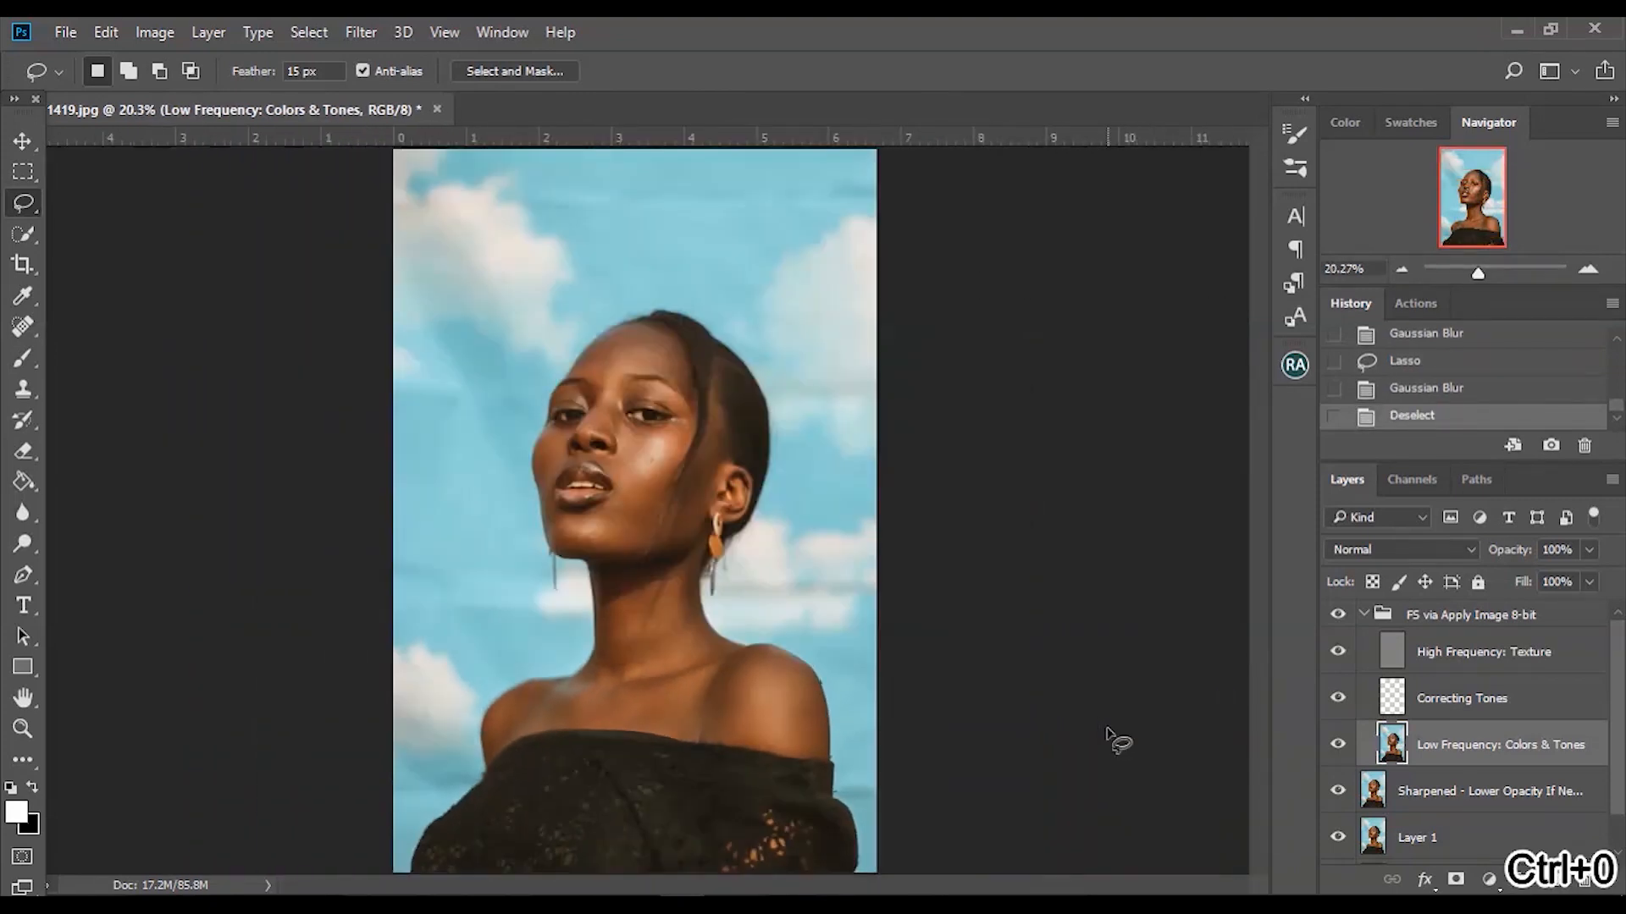
- On the High Frequency: Texture layer, clone clean skin texture over the chin blemishes with the Clone Stamp tool
{"action": "left_click", "coordinate": [1501, 664]}
{"action": "key", "text": "s"}
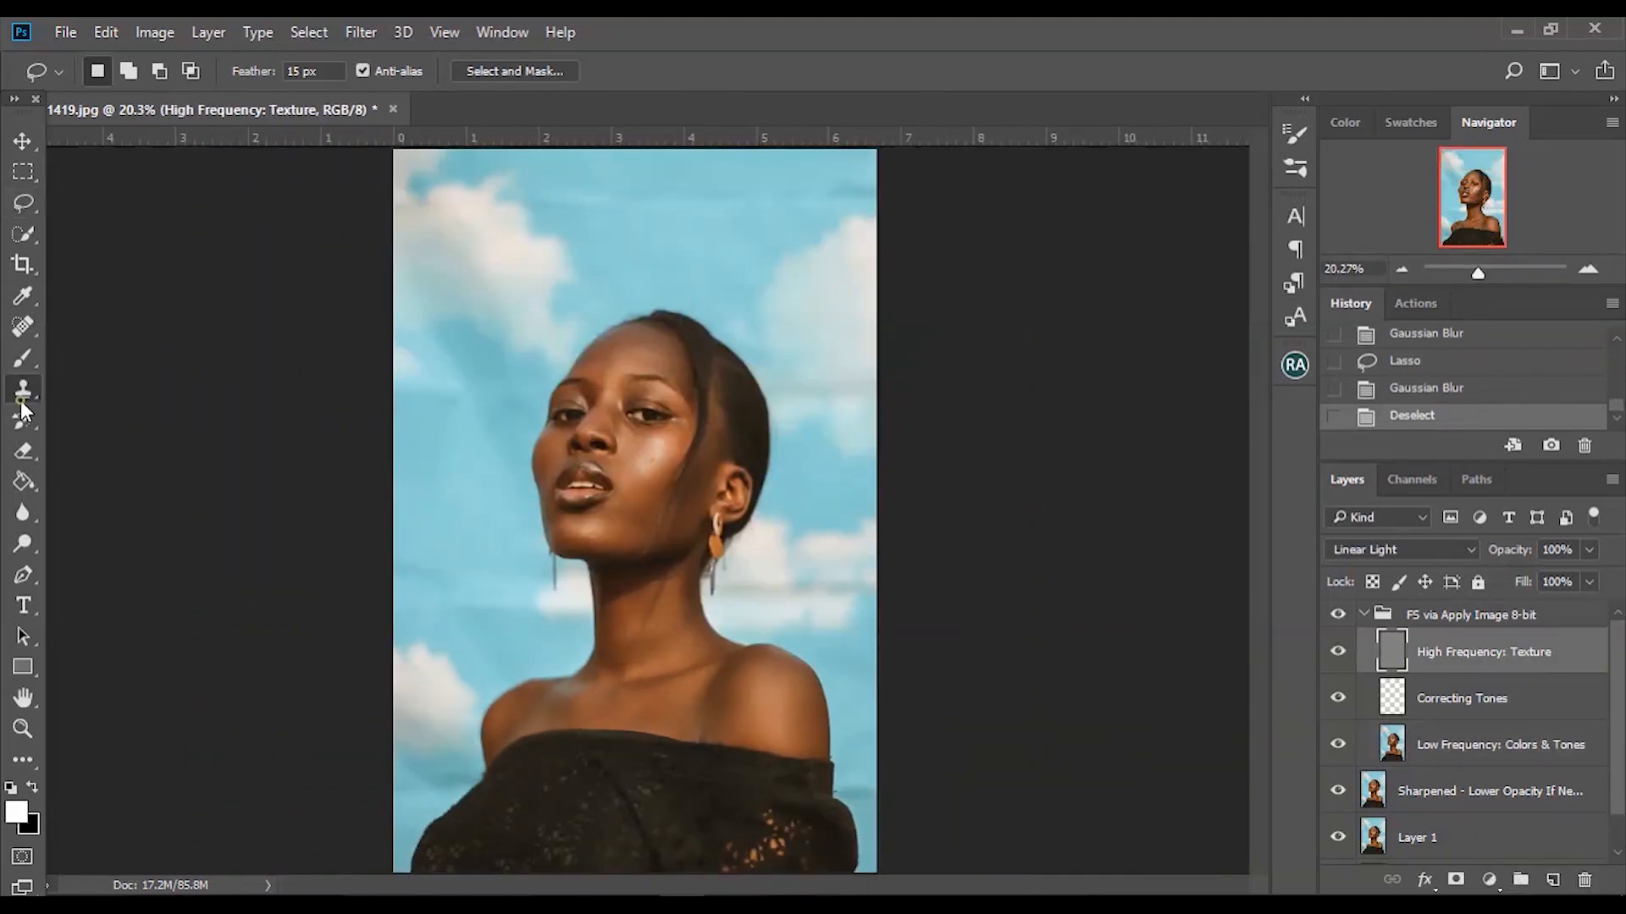
{"action": "key", "text": "ctrl+plus"}
{"action": "key", "text": "ctrl+plus"}
{"action": "key", "text": "ctrl+plus"}
{"action": "key", "text": "ctrl+plus"}
{"action": "key", "text": "ctrl+plus"}
{"action": "key", "text": "ctrl+plus"}
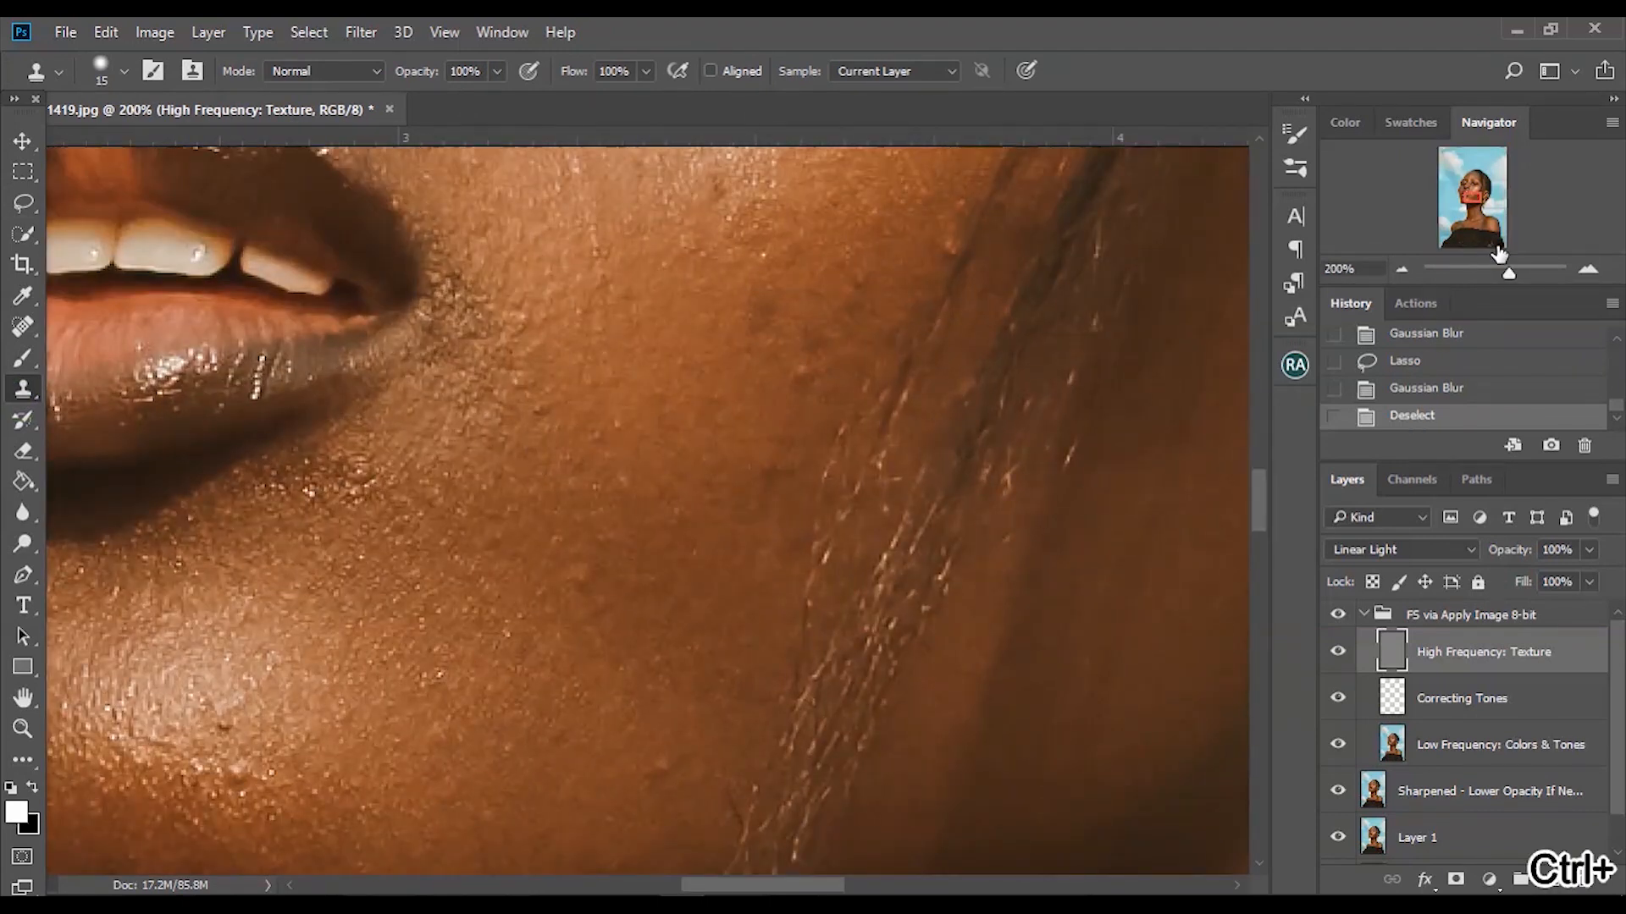
{"action": "left_click_drag", "start_coordinate": [1507, 274], "coordinate": [1496, 273]}
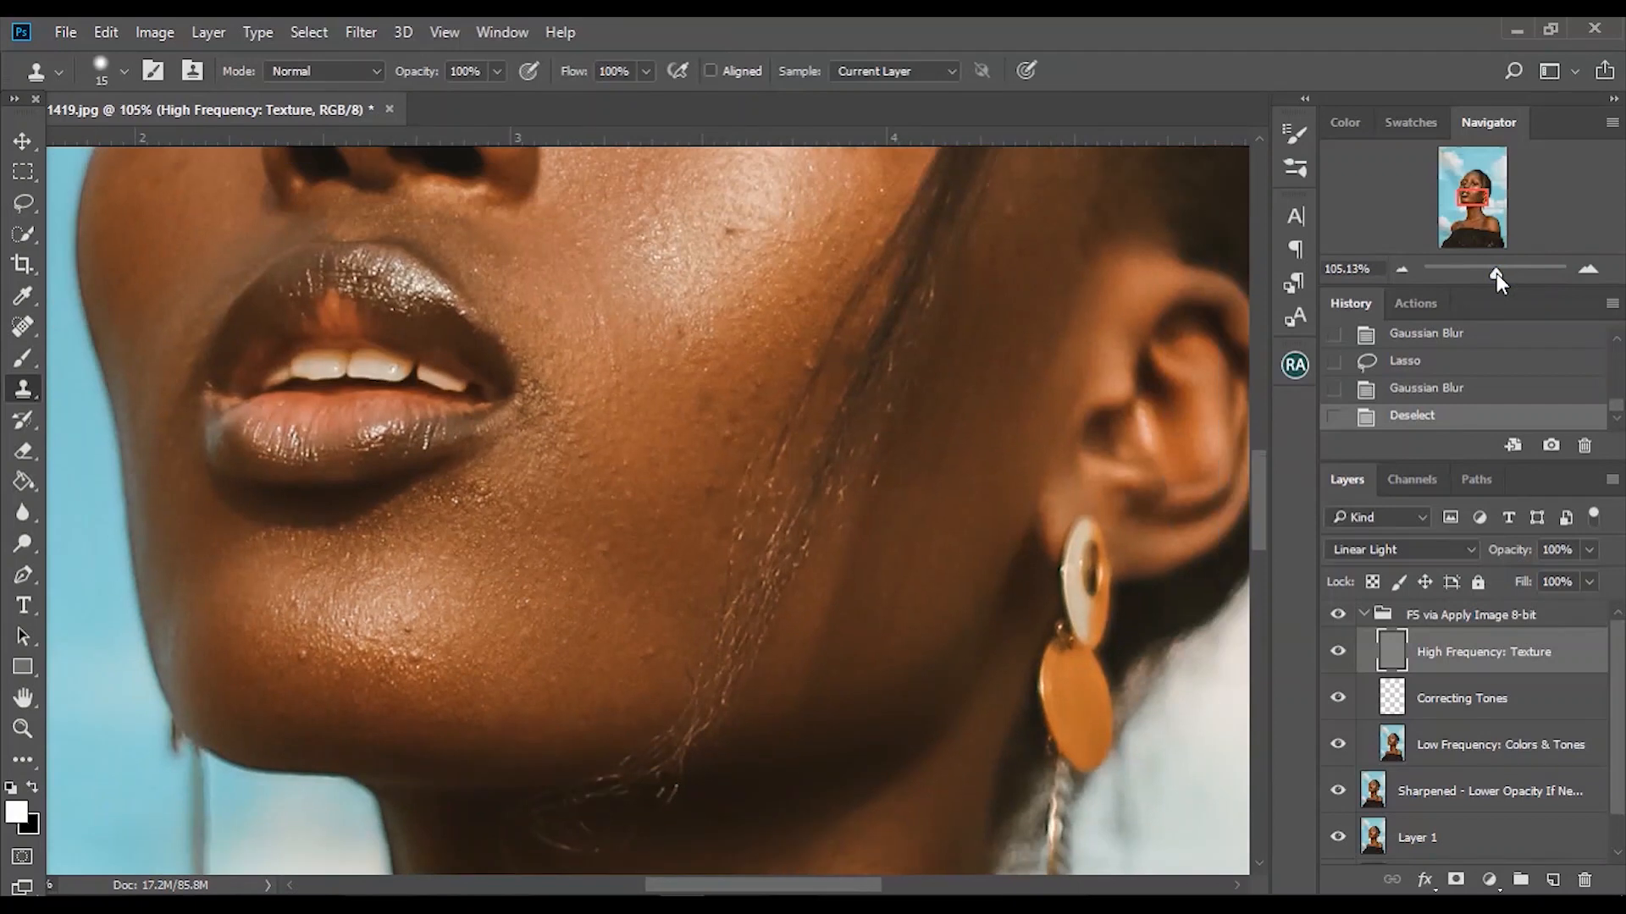
{"action": "left_click", "coordinate": [477, 678], "text": "alt"}
{"action": "left_click", "coordinate": [428, 646]}
{"action": "left_click", "coordinate": [424, 631]}
{"action": "left_click", "coordinate": [420, 632]}
{"action": "left_click", "coordinate": [392, 657]}
{"action": "left_click", "coordinate": [334, 675], "text": "alt"}
{"action": "left_click", "coordinate": [318, 652]}
- Clone clean skin texture over the blemishes on the jaw, lower cheek and beside the mouth
{"action": "left_click", "coordinate": [602, 576], "text": "alt"}
{"action": "left_click", "coordinate": [604, 551]}
{"action": "left_click", "coordinate": [648, 664], "text": "alt"}
{"action": "left_click", "coordinate": [655, 637]}
{"action": "left_click", "coordinate": [708, 499], "text": "alt"}
{"action": "left_click", "coordinate": [718, 431]}
{"action": "left_click", "coordinate": [697, 408]}
{"action": "left_click", "coordinate": [535, 514], "text": "alt"}
{"action": "left_click", "coordinate": [458, 511]}
{"action": "left_click", "coordinate": [505, 509]}
- Clone clean skin texture over the upper cheek blemishes and check the forehead and the whole portrait
{"action": "left_click_drag", "start_coordinate": [1260, 491], "coordinate": [1261, 467]}
{"action": "left_click", "coordinate": [650, 588], "text": "alt"}
{"action": "left_click", "coordinate": [601, 480]}
{"action": "left_click", "coordinate": [636, 503]}
{"action": "left_click", "coordinate": [682, 505]}
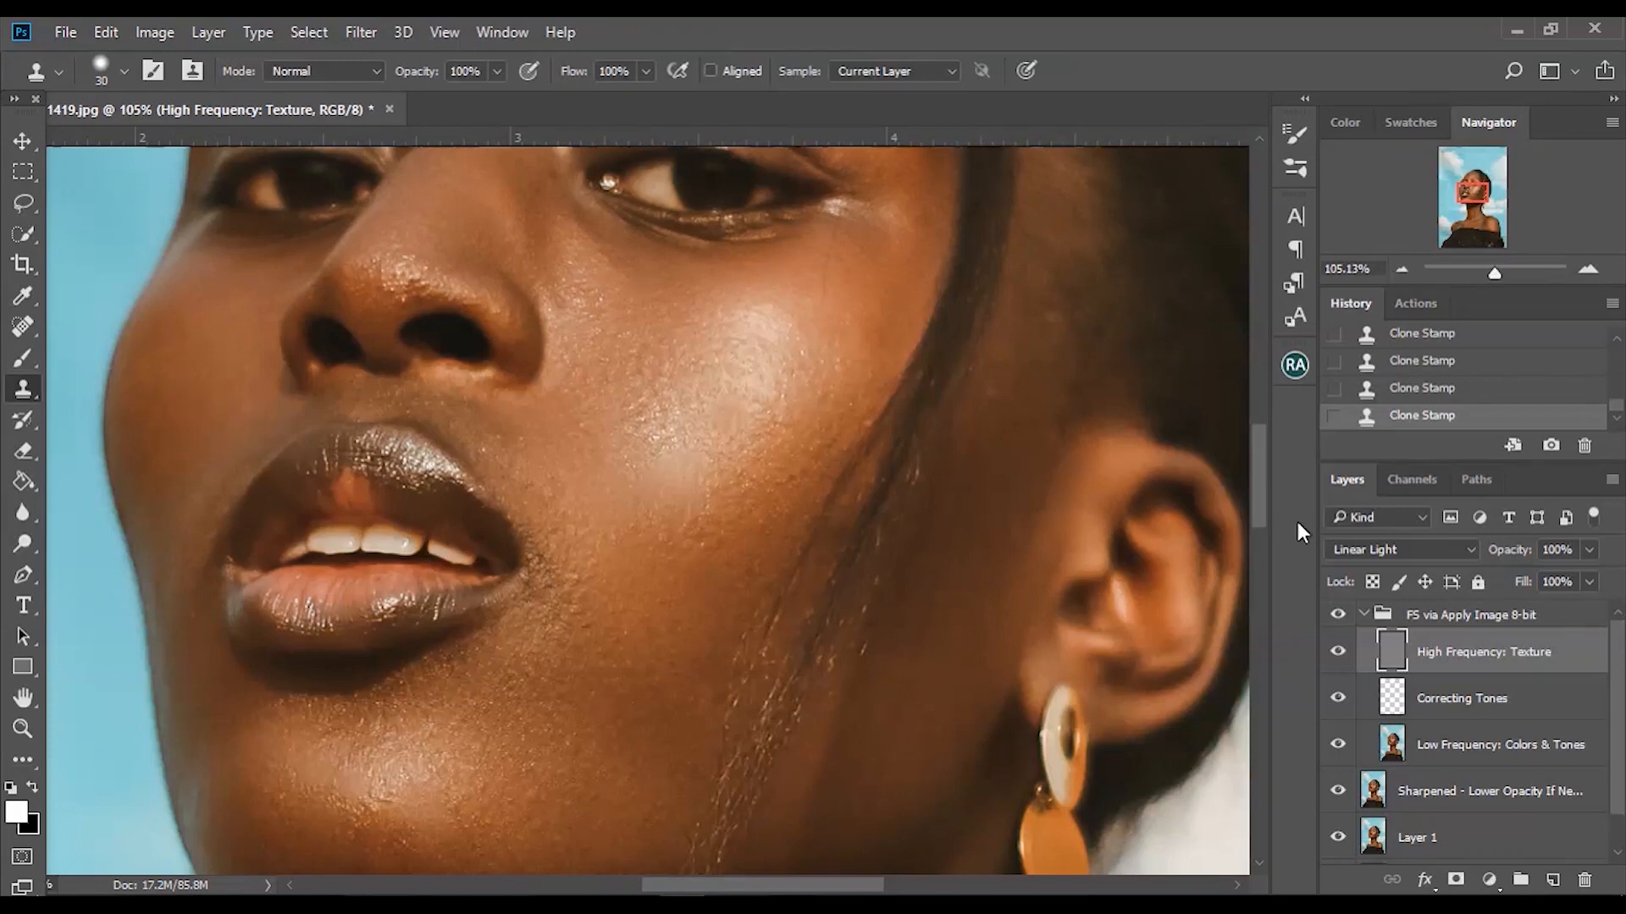
{"action": "left_click_drag", "start_coordinate": [1262, 491], "coordinate": [1264, 465]}
{"action": "scroll", "coordinate": [1264, 464], "scroll_direction": "up", "scroll_amount": 3}
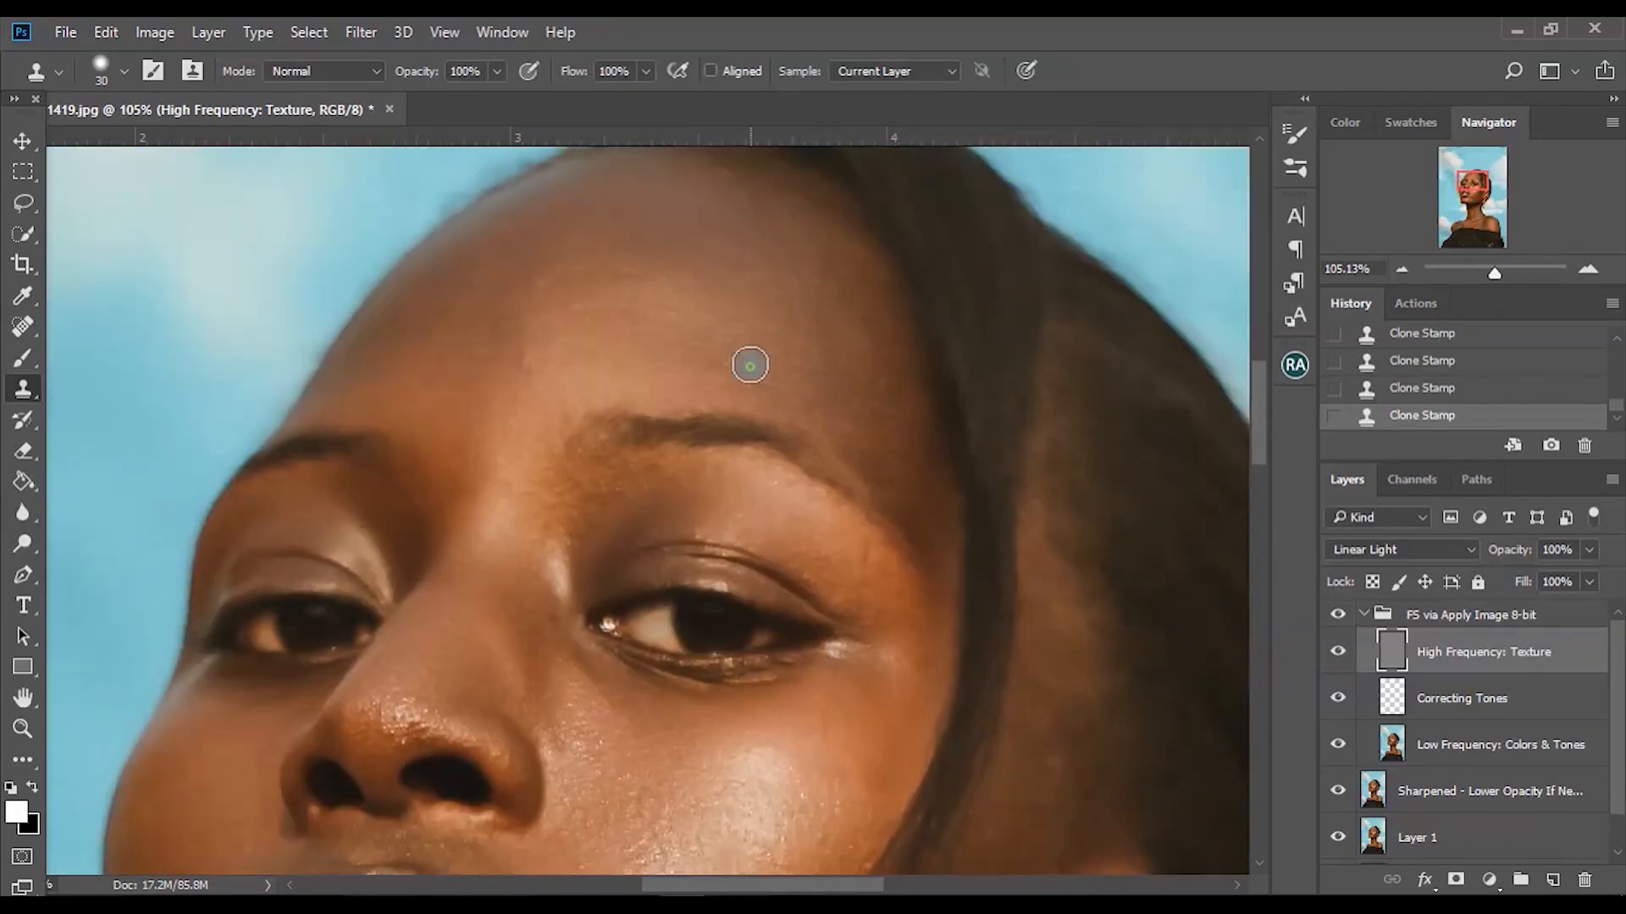
{"action": "key", "text": "ctrl+0"}
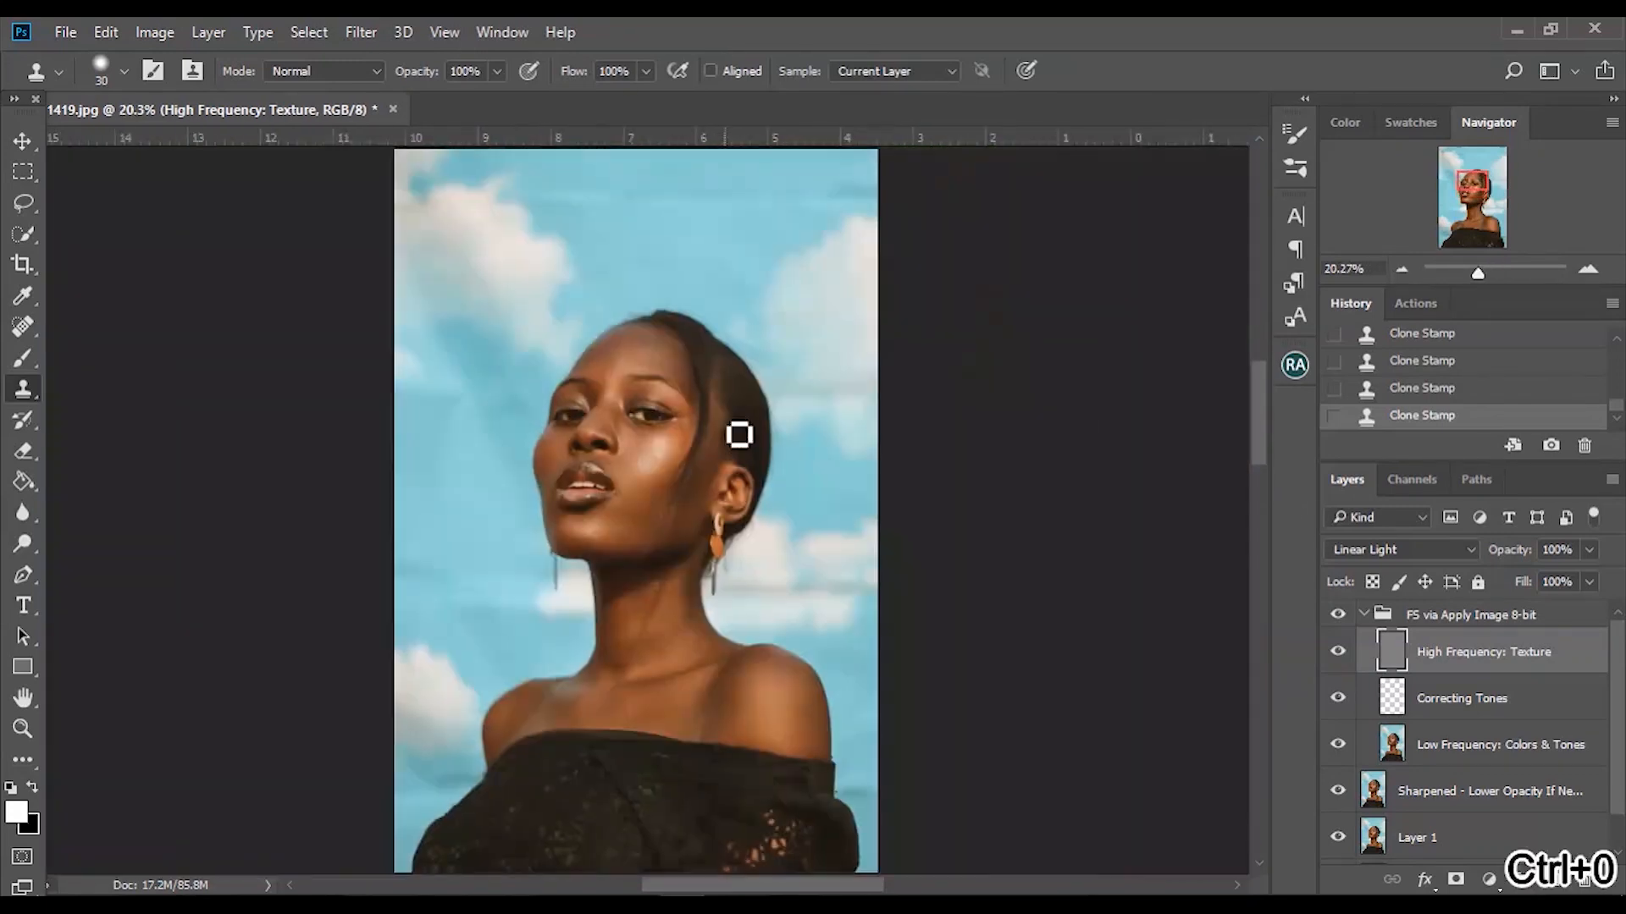
- Collapse the FS via Apply Image 8-bit group and run the Beauty Retouch Magic Smile action
{"action": "left_click", "coordinate": [1365, 615]}
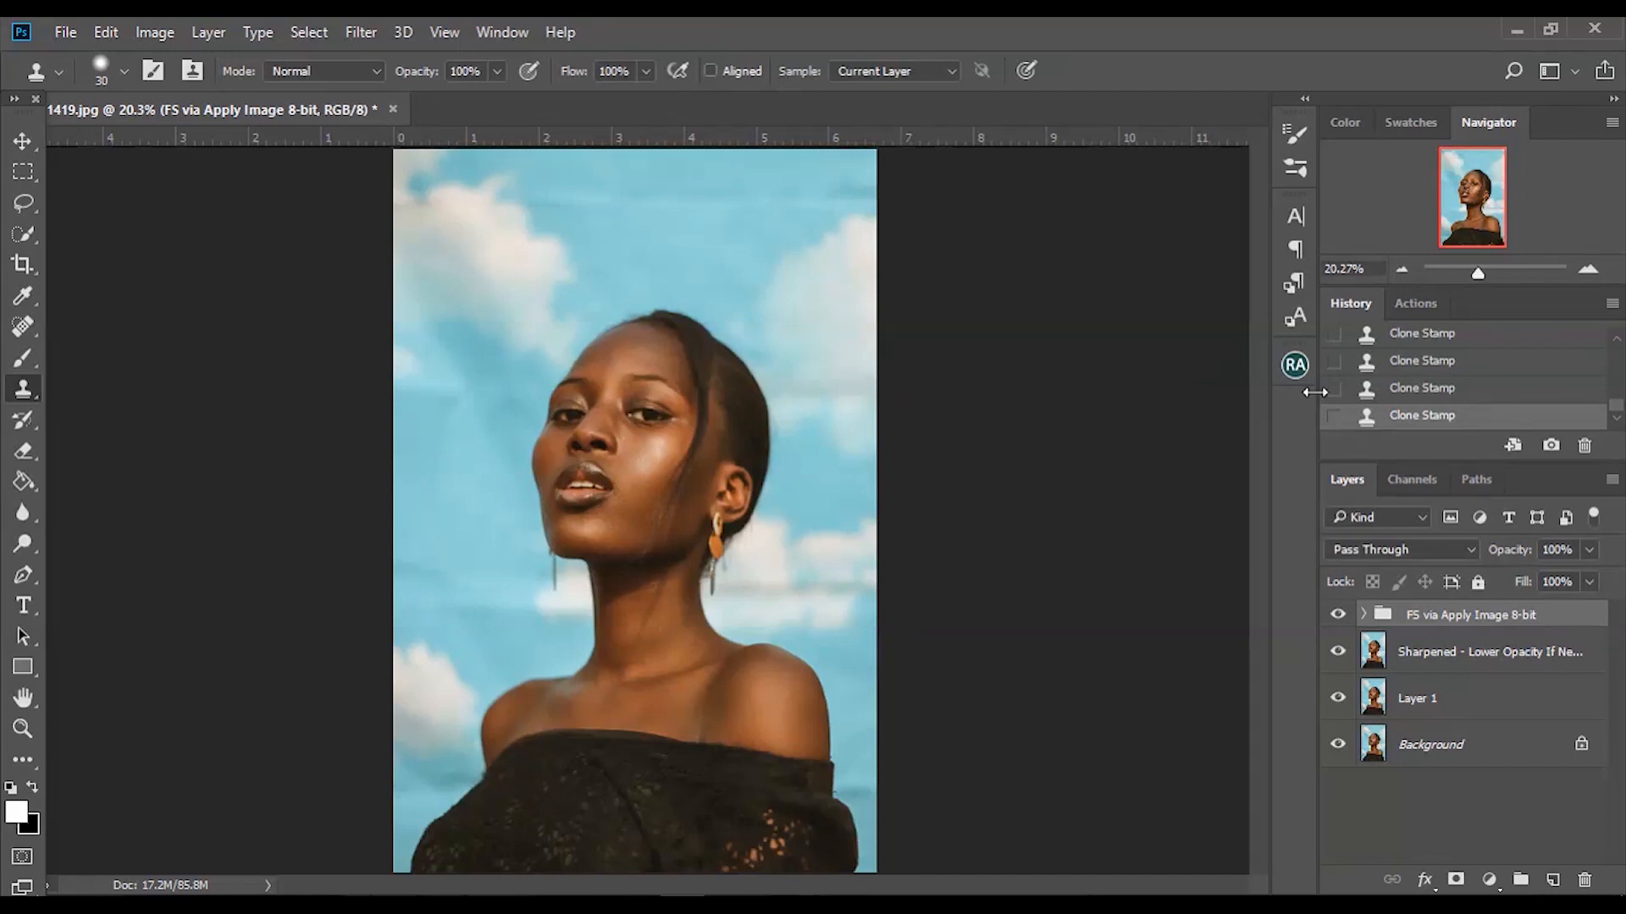
{"action": "left_click", "coordinate": [1294, 366]}
{"action": "left_click", "coordinate": [1194, 654]}
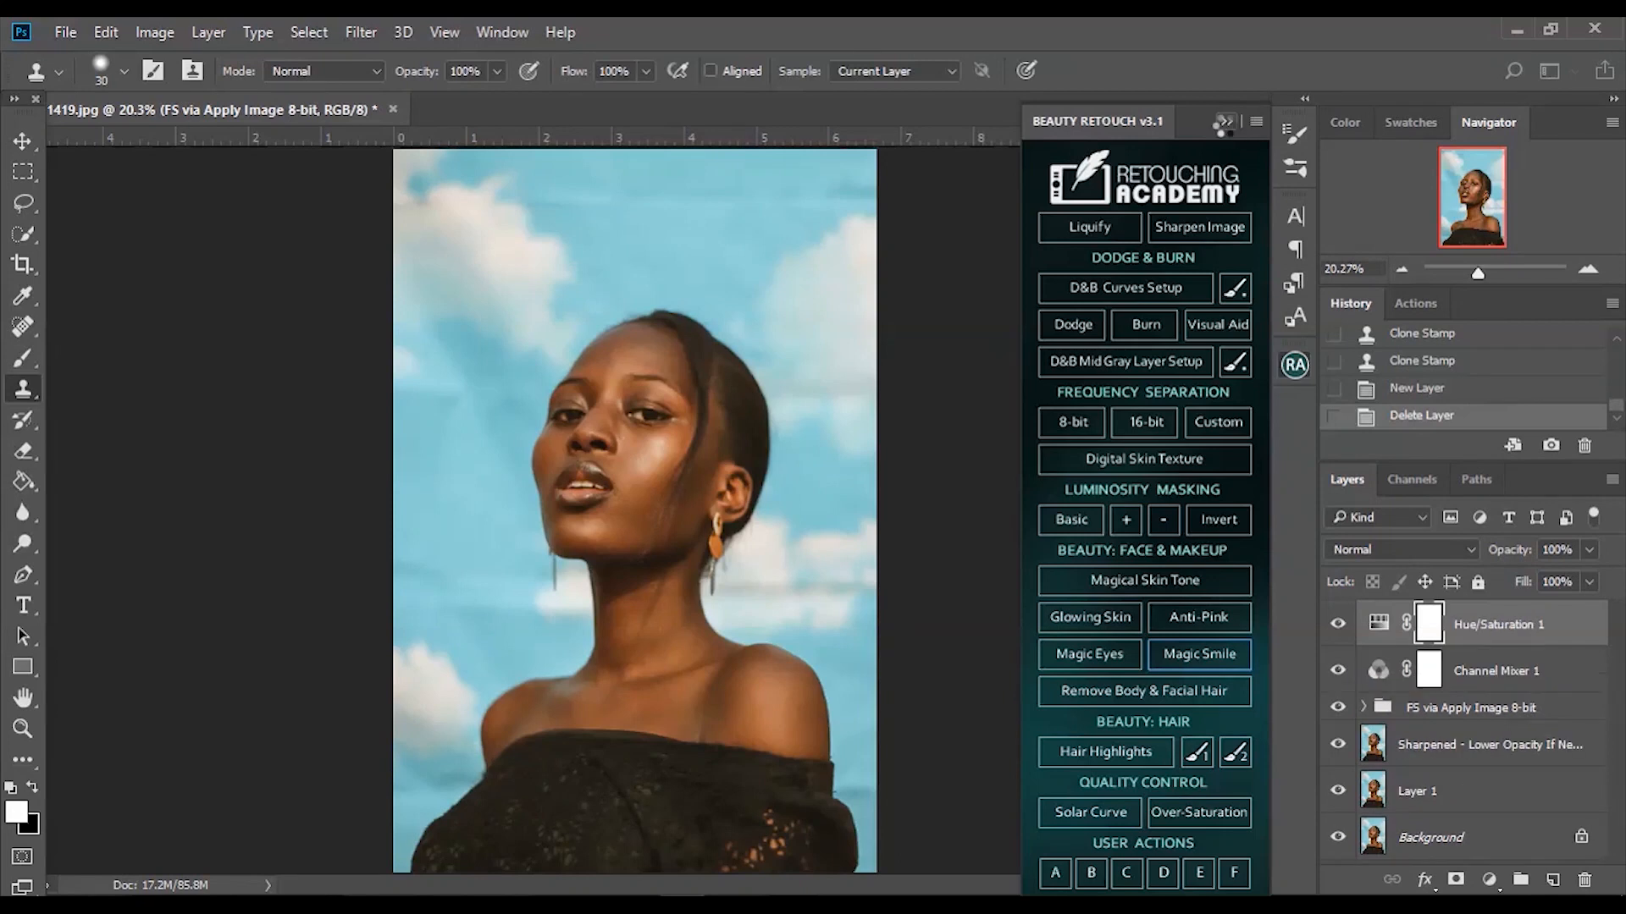
{"action": "left_click", "coordinate": [1226, 123]}
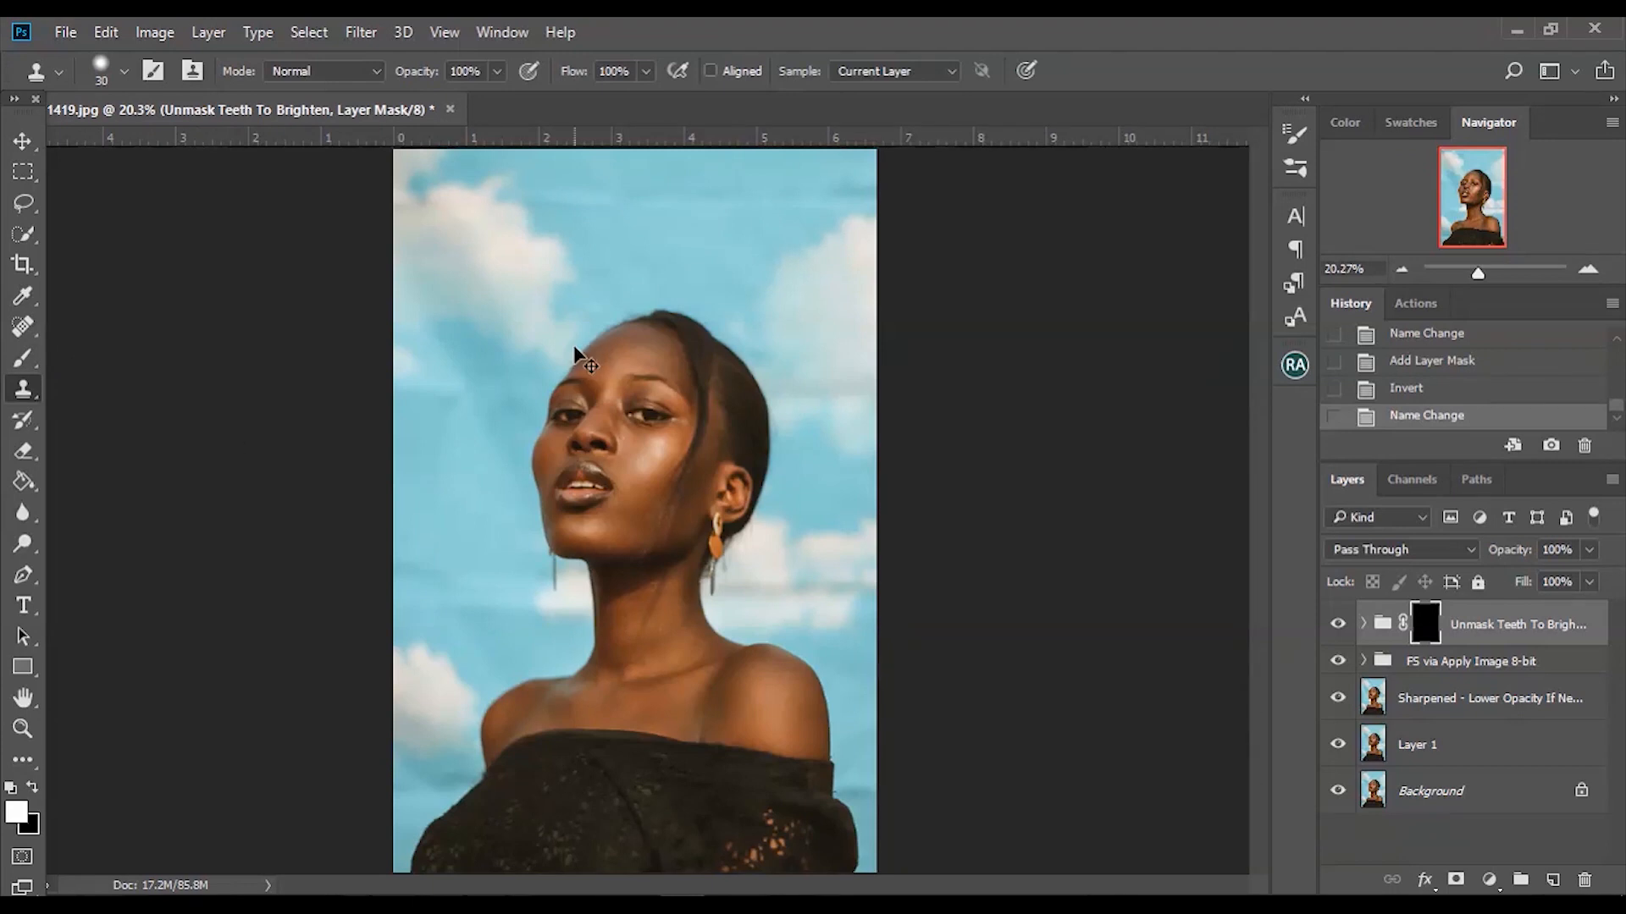
- Paint white with a 35 px brush over the teeth on the Unmask Teeth To Brighten group's mask
{"action": "key", "text": "ctrl+plus"}
{"action": "key", "text": "ctrl+plus"}
{"action": "key", "text": "ctrl+plus"}
{"action": "key", "text": "ctrl+plus"}
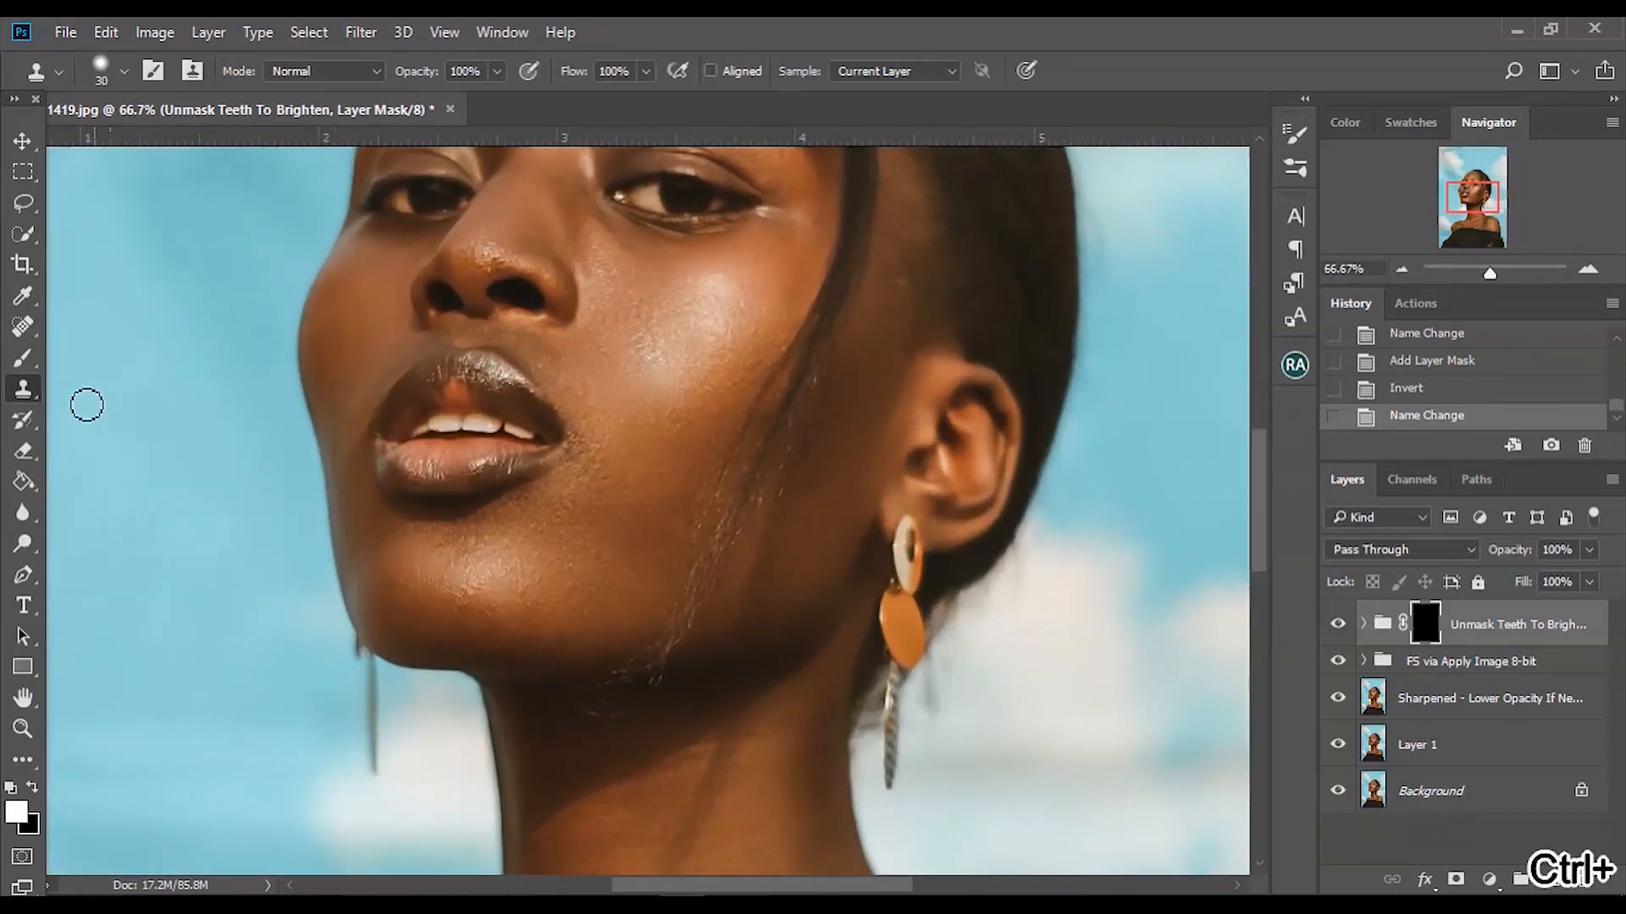
{"action": "left_click", "coordinate": [23, 358]}
{"action": "key", "text": "bracketleft"}
{"action": "key", "text": "bracketleft"}
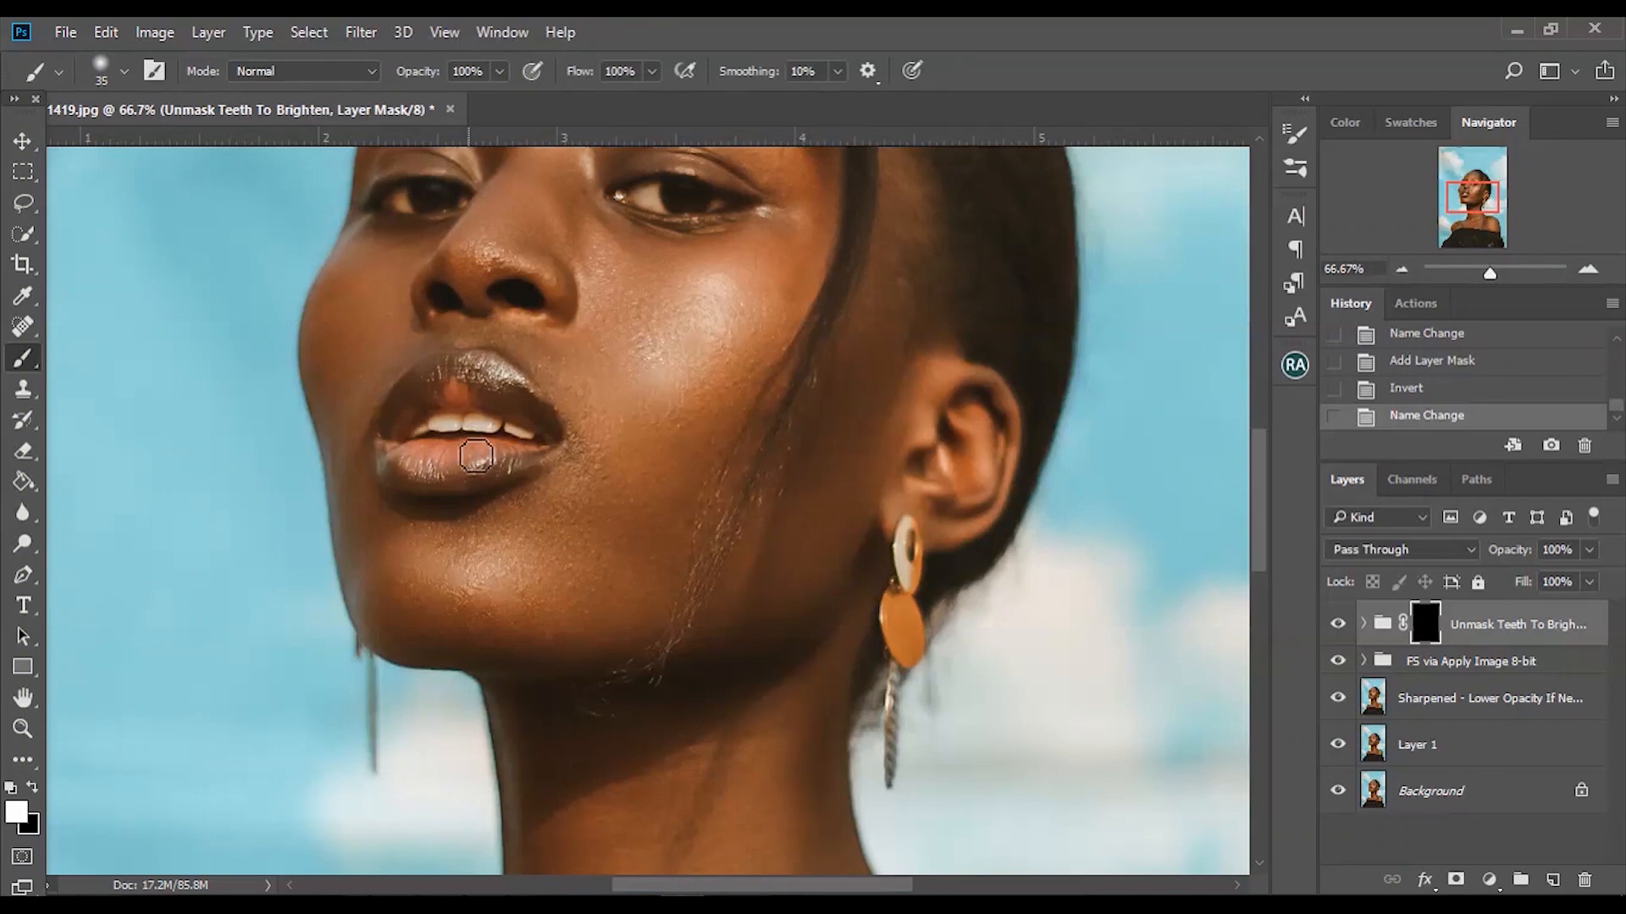
{"action": "mouse_move", "coordinate": [440, 430]}
{"action": "left_mouse_down"}
{"action": "mouse_move", "coordinate": [538, 440]}
{"action": "mouse_move", "coordinate": [417, 444]}
{"action": "left_mouse_up"}
- Run the Beauty Retouch Magic Smile action again and paint its mask over the whites of both eyes
{"action": "left_click", "coordinate": [1294, 365]}
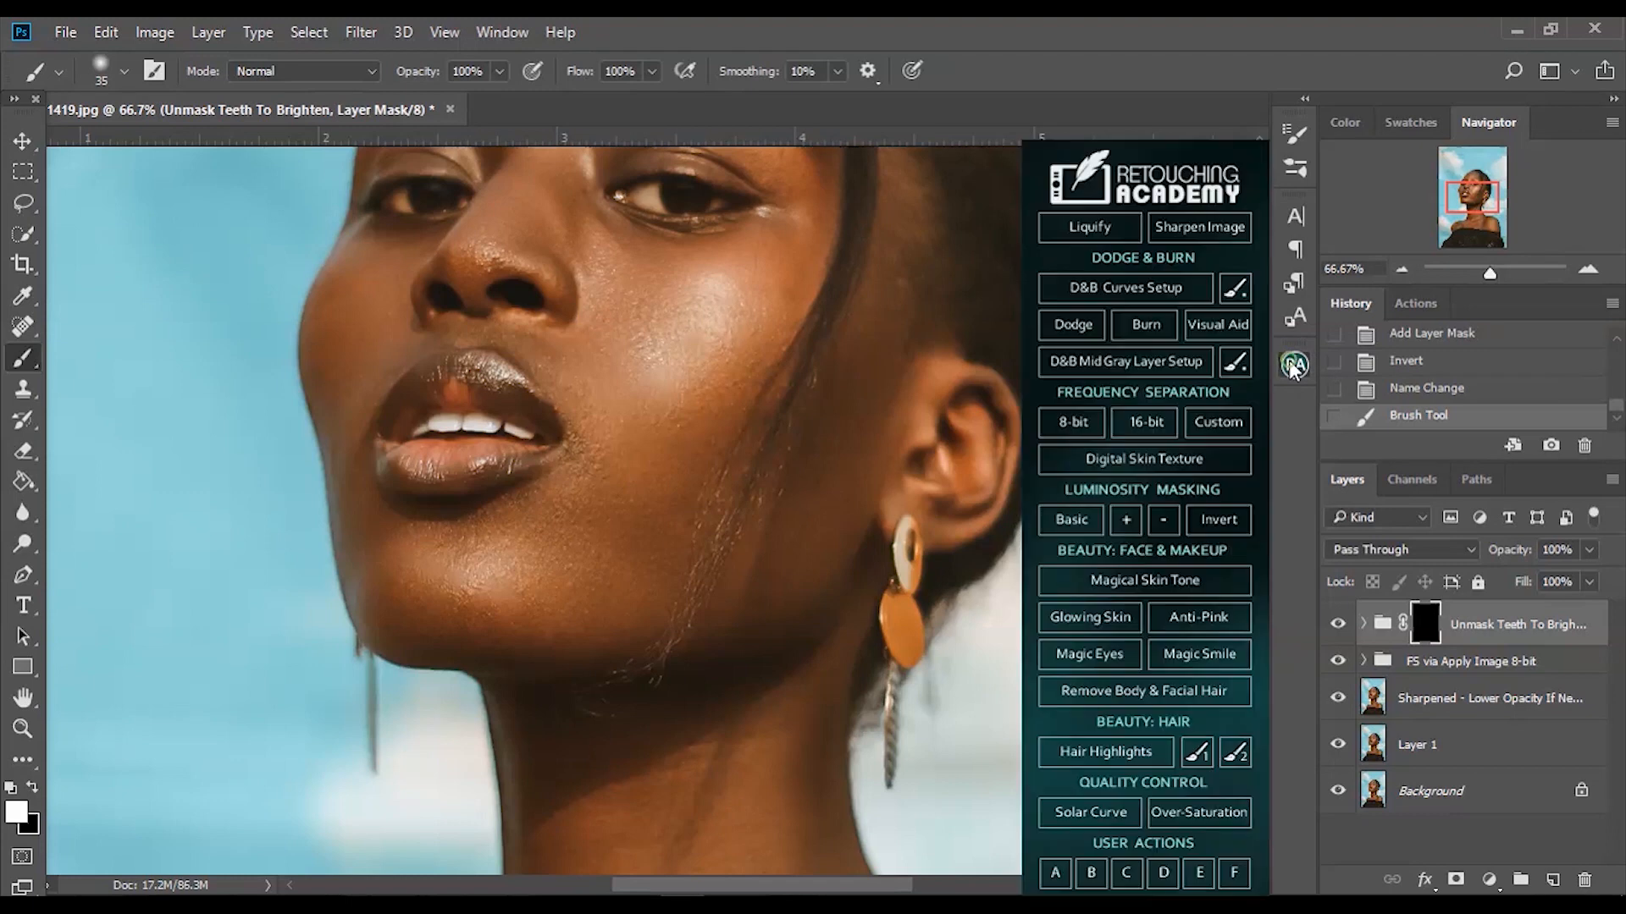
{"action": "left_click", "coordinate": [1211, 655]}
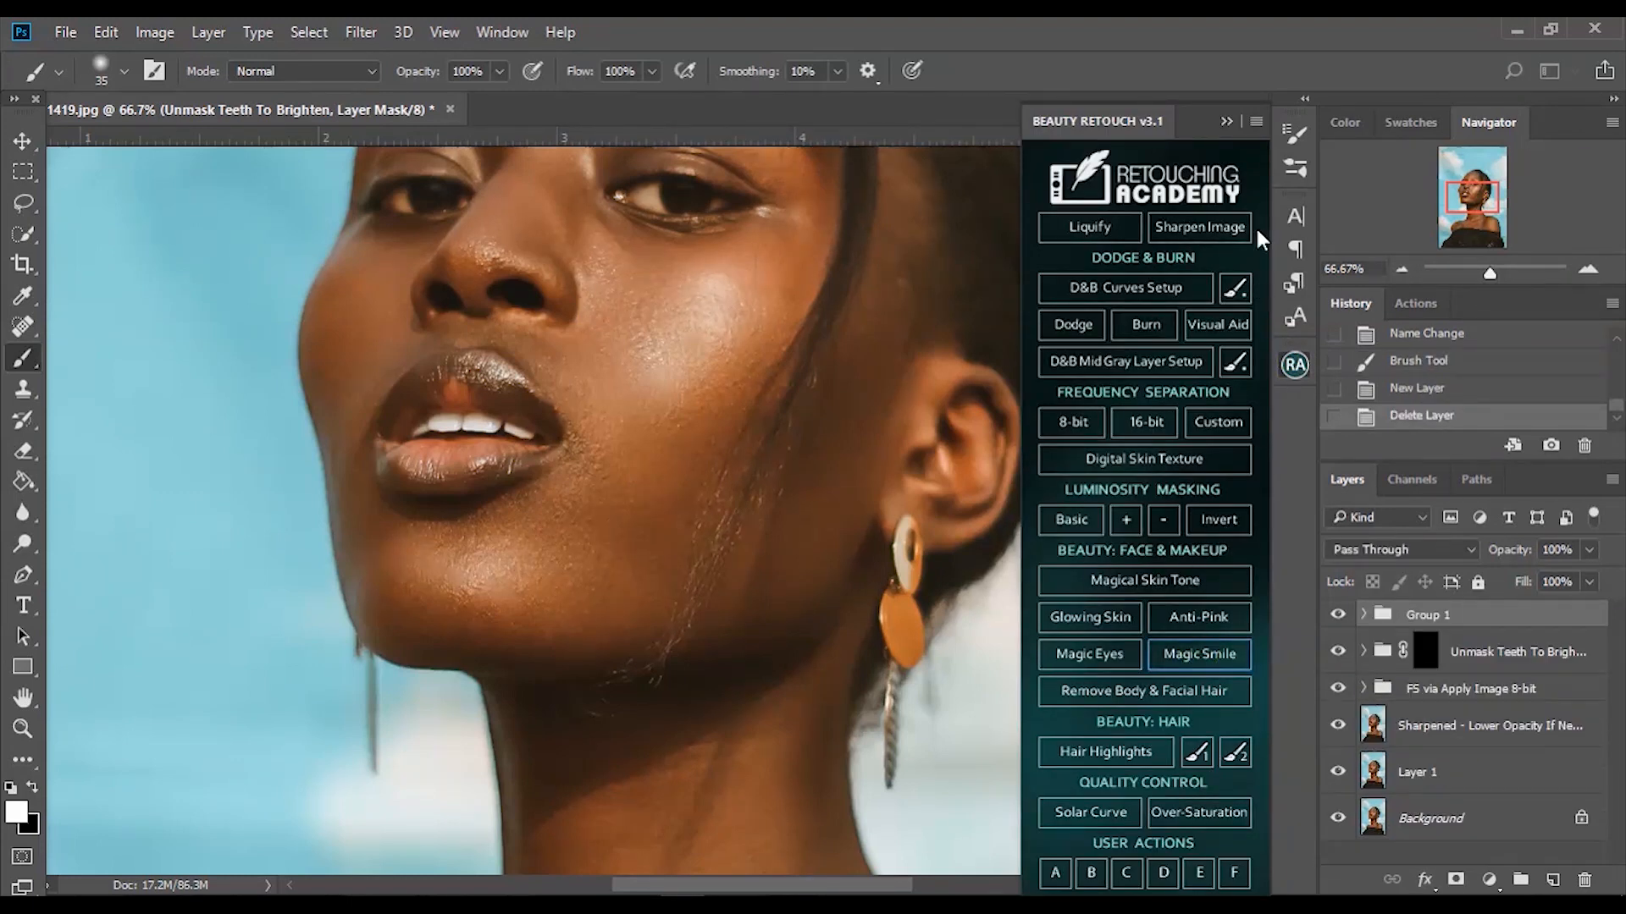
{"action": "left_click", "coordinate": [1226, 122]}
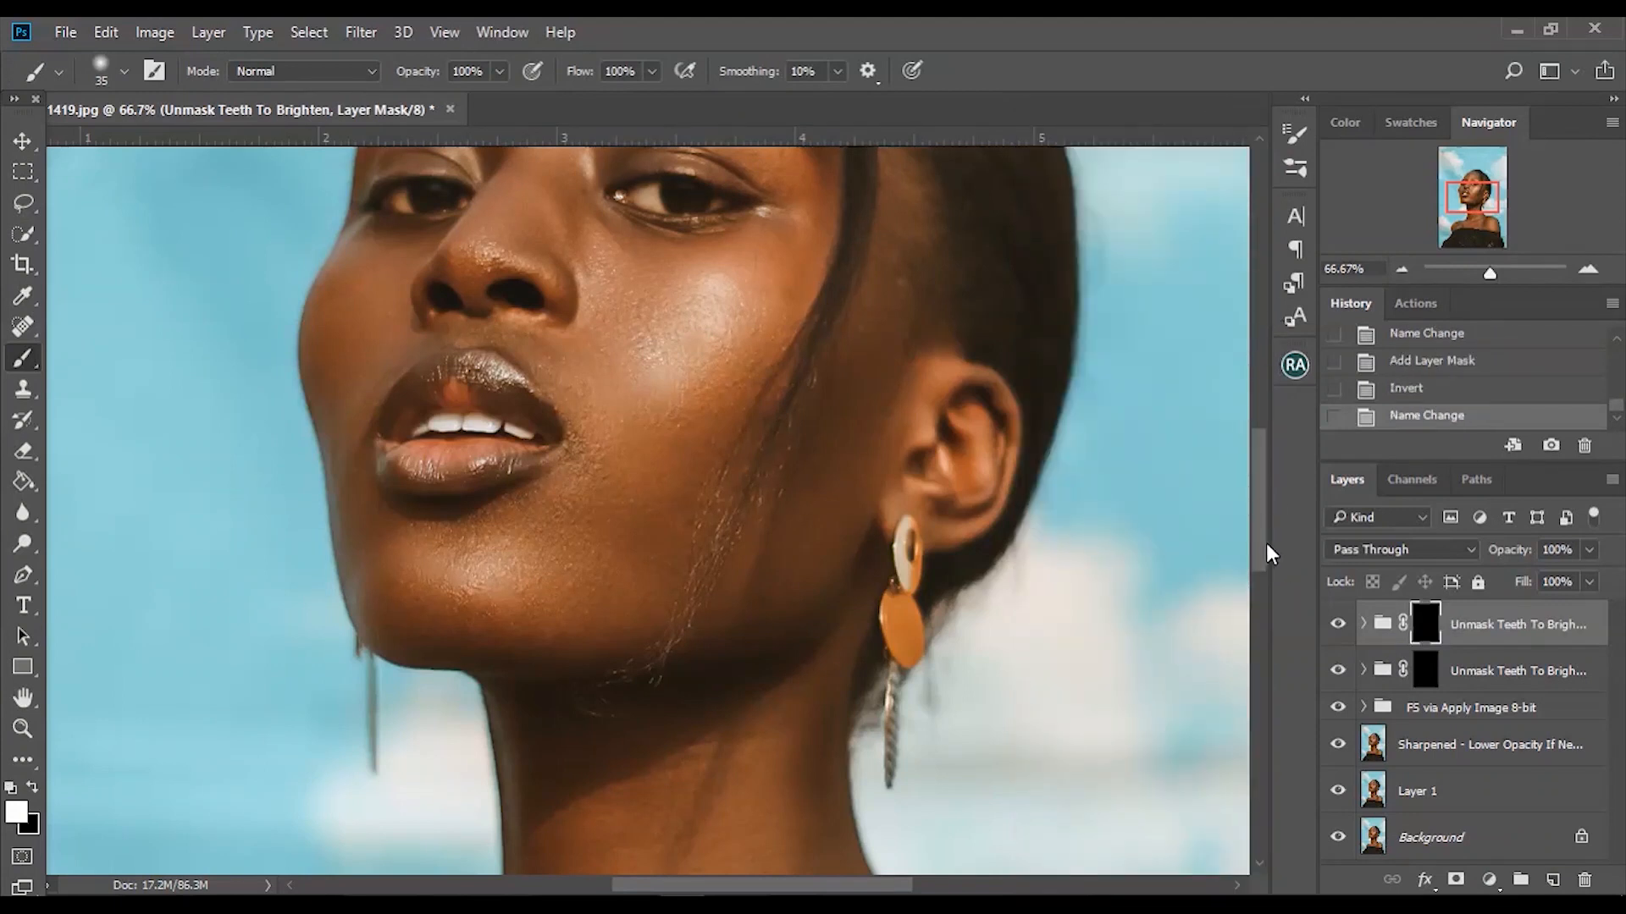
{"action": "scroll", "coordinate": [1262, 525], "scroll_direction": "up", "scroll_amount": 3}
{"action": "mouse_move", "coordinate": [704, 405]}
{"action": "left_mouse_down"}
{"action": "mouse_move", "coordinate": [654, 353]}
{"action": "mouse_move", "coordinate": [637, 358]}
{"action": "mouse_move", "coordinate": [728, 369]}
{"action": "mouse_move", "coordinate": [646, 378]}
{"action": "left_mouse_up"}
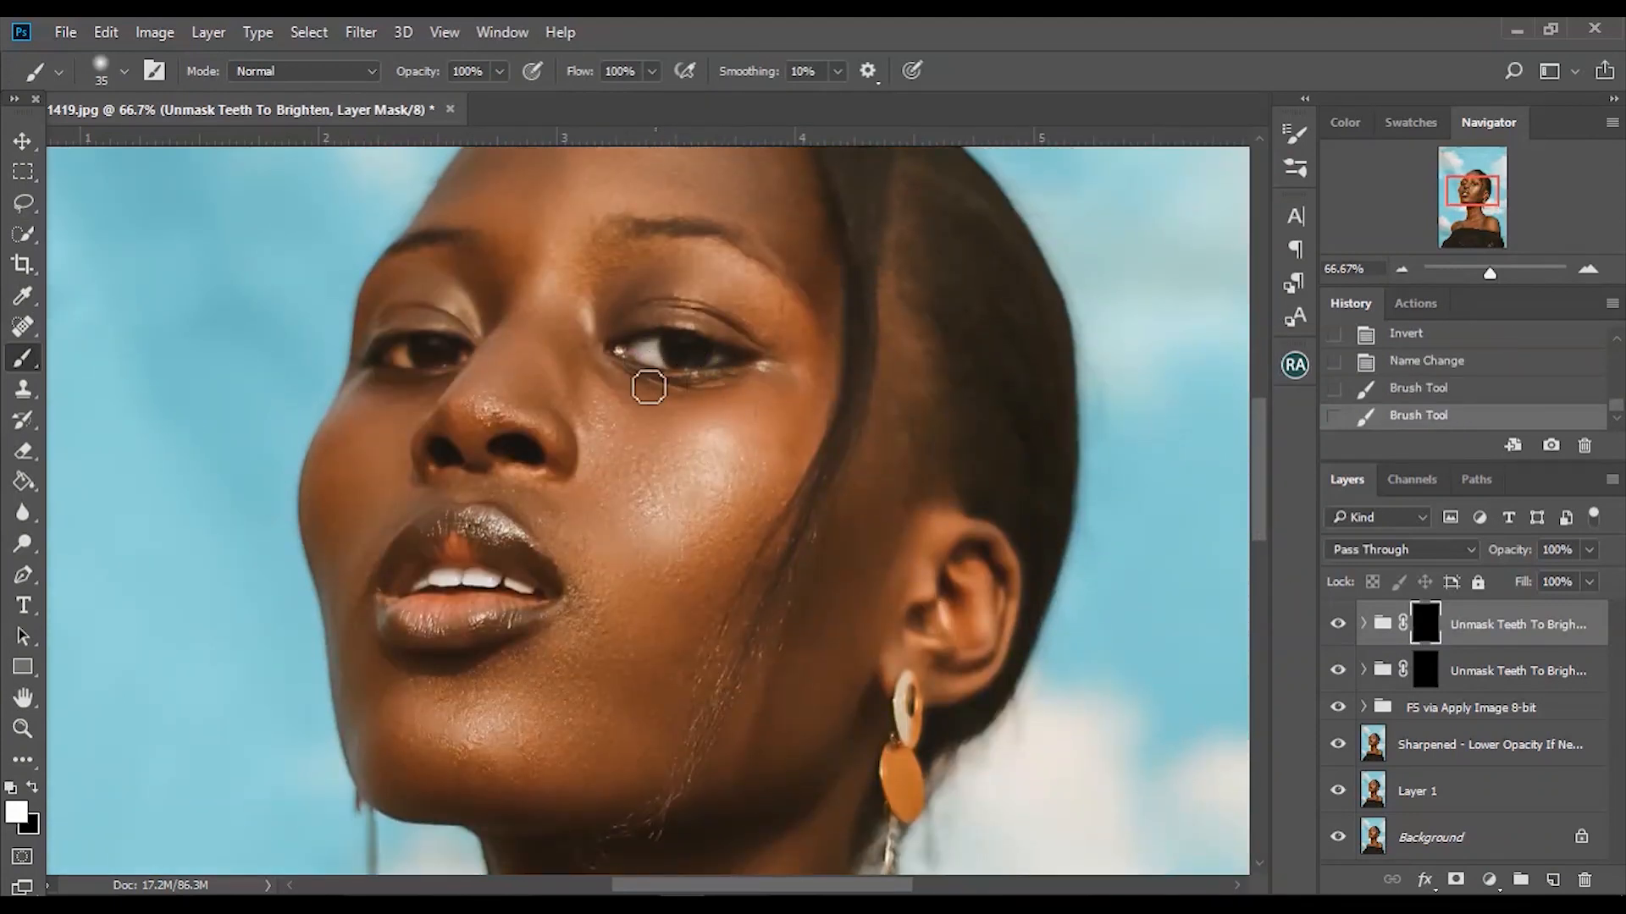
{"action": "left_click_drag", "start_coordinate": [471, 365], "coordinate": [403, 359]}
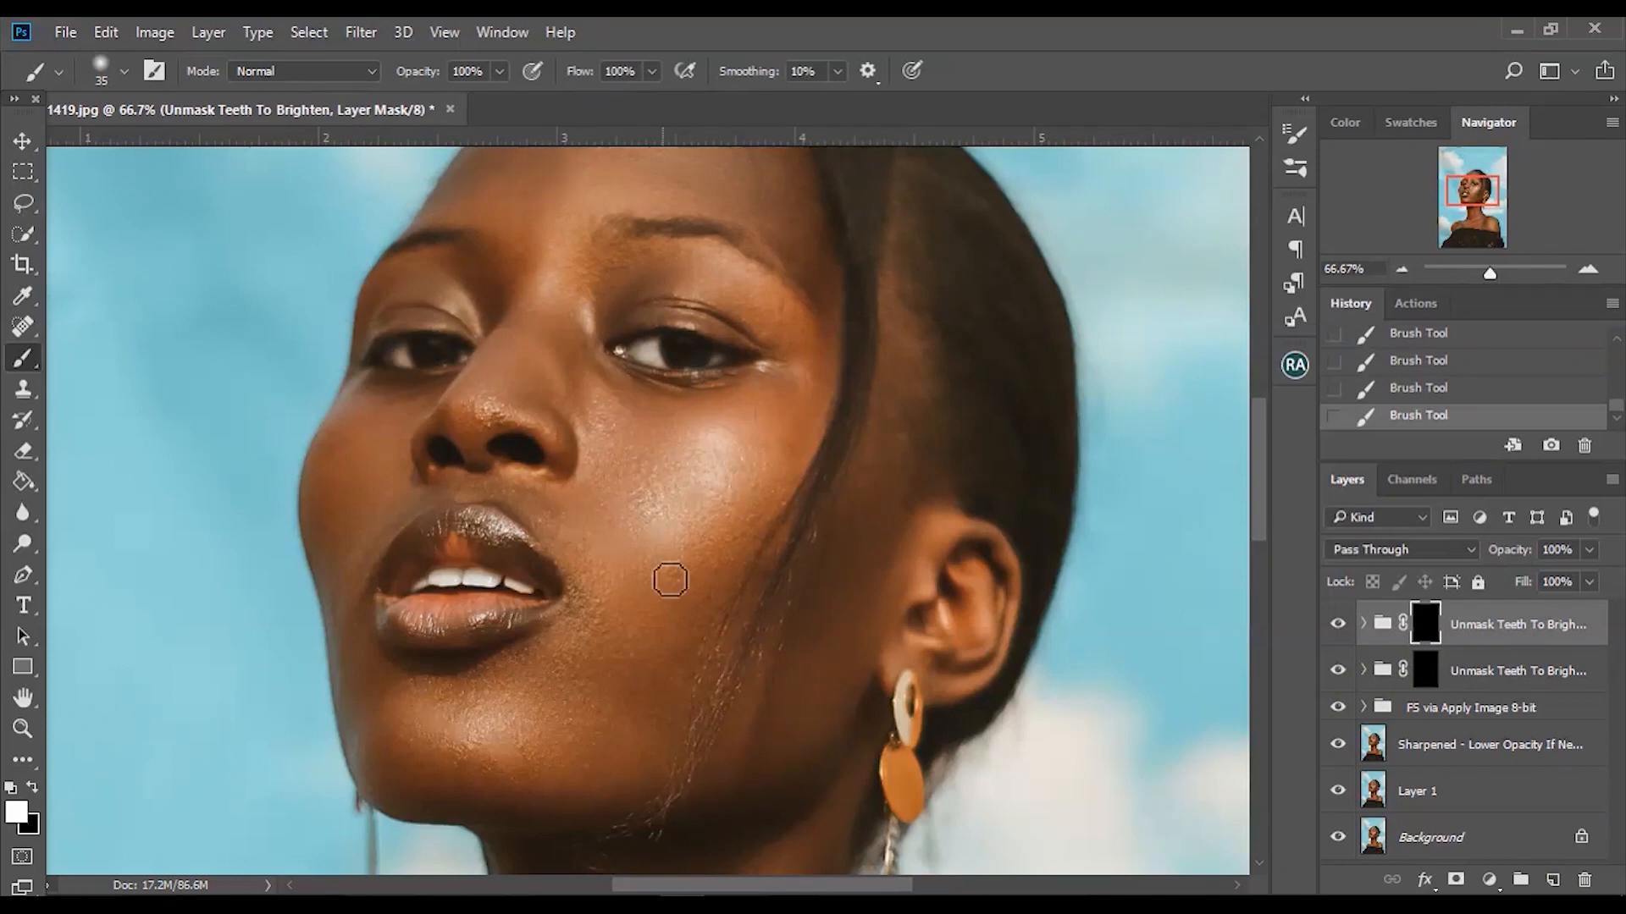
{"action": "key", "text": "ctrl+0"}
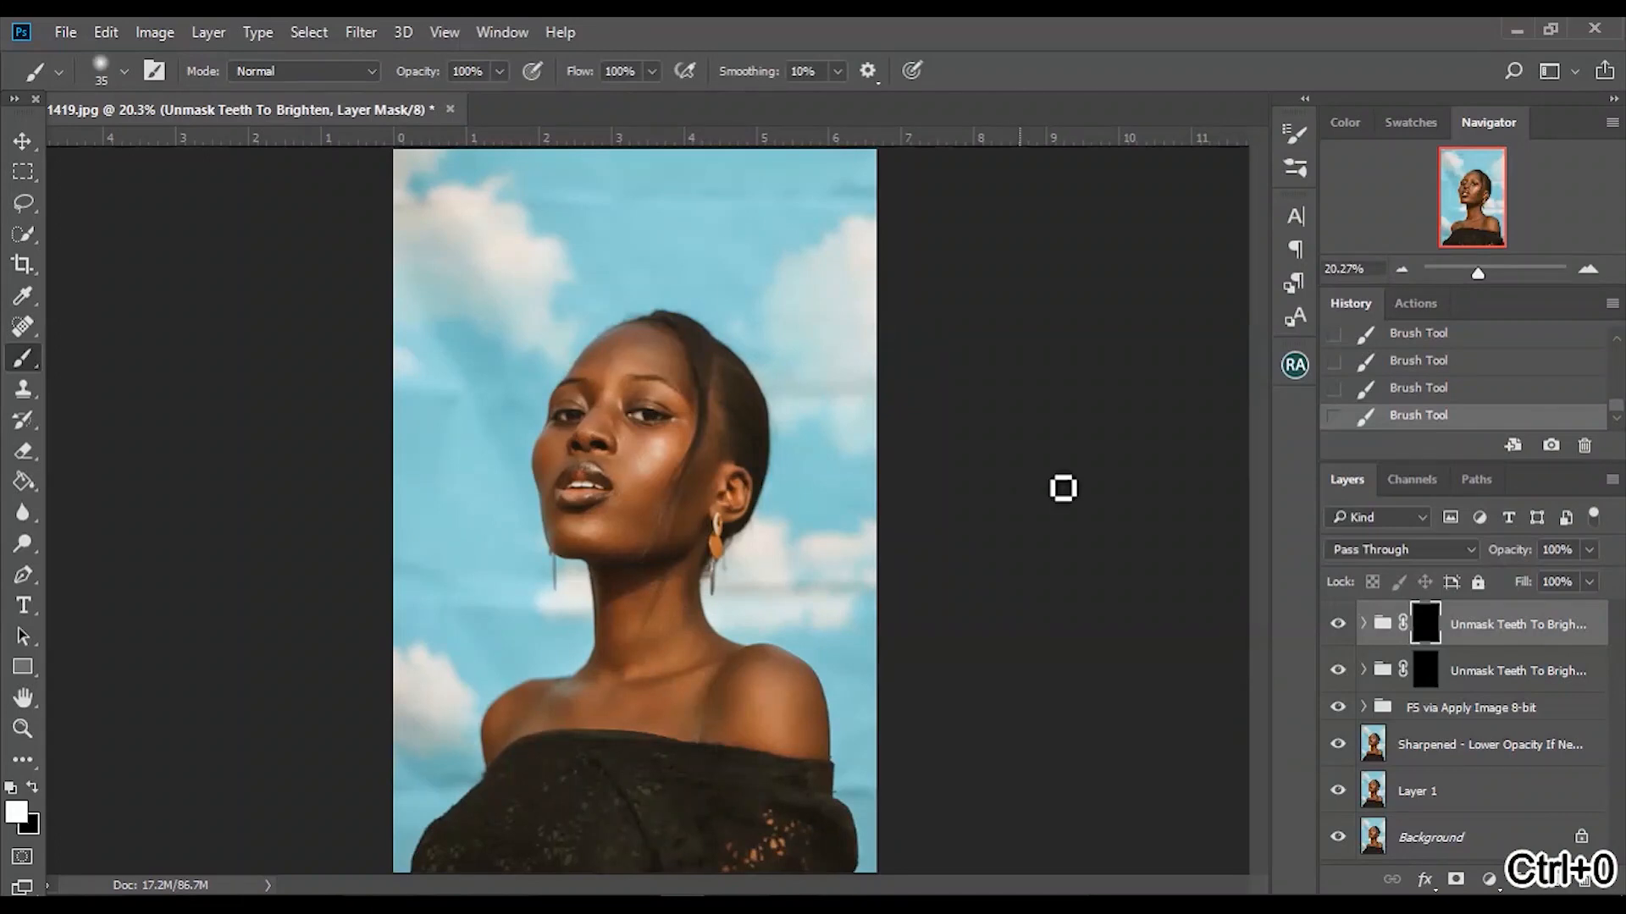
- Set the opacity of the upper Unmask Teeth To Brighten group to 72% and the lower one to 63%
{"action": "left_click", "coordinate": [1582, 554]}
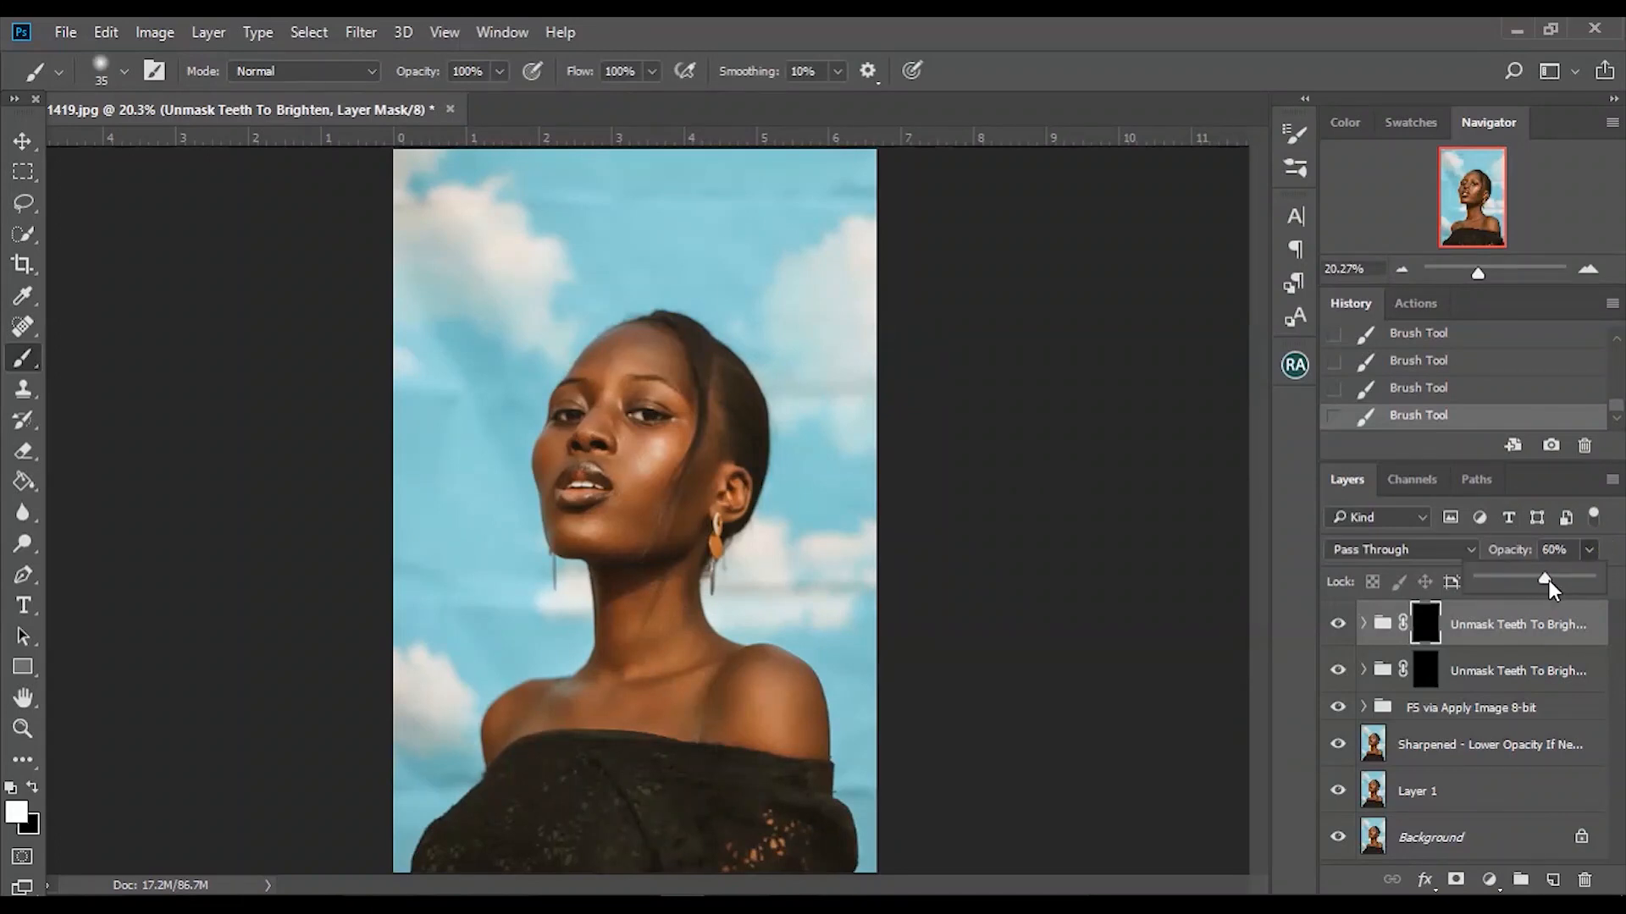
{"action": "left_click", "coordinate": [1503, 666]}
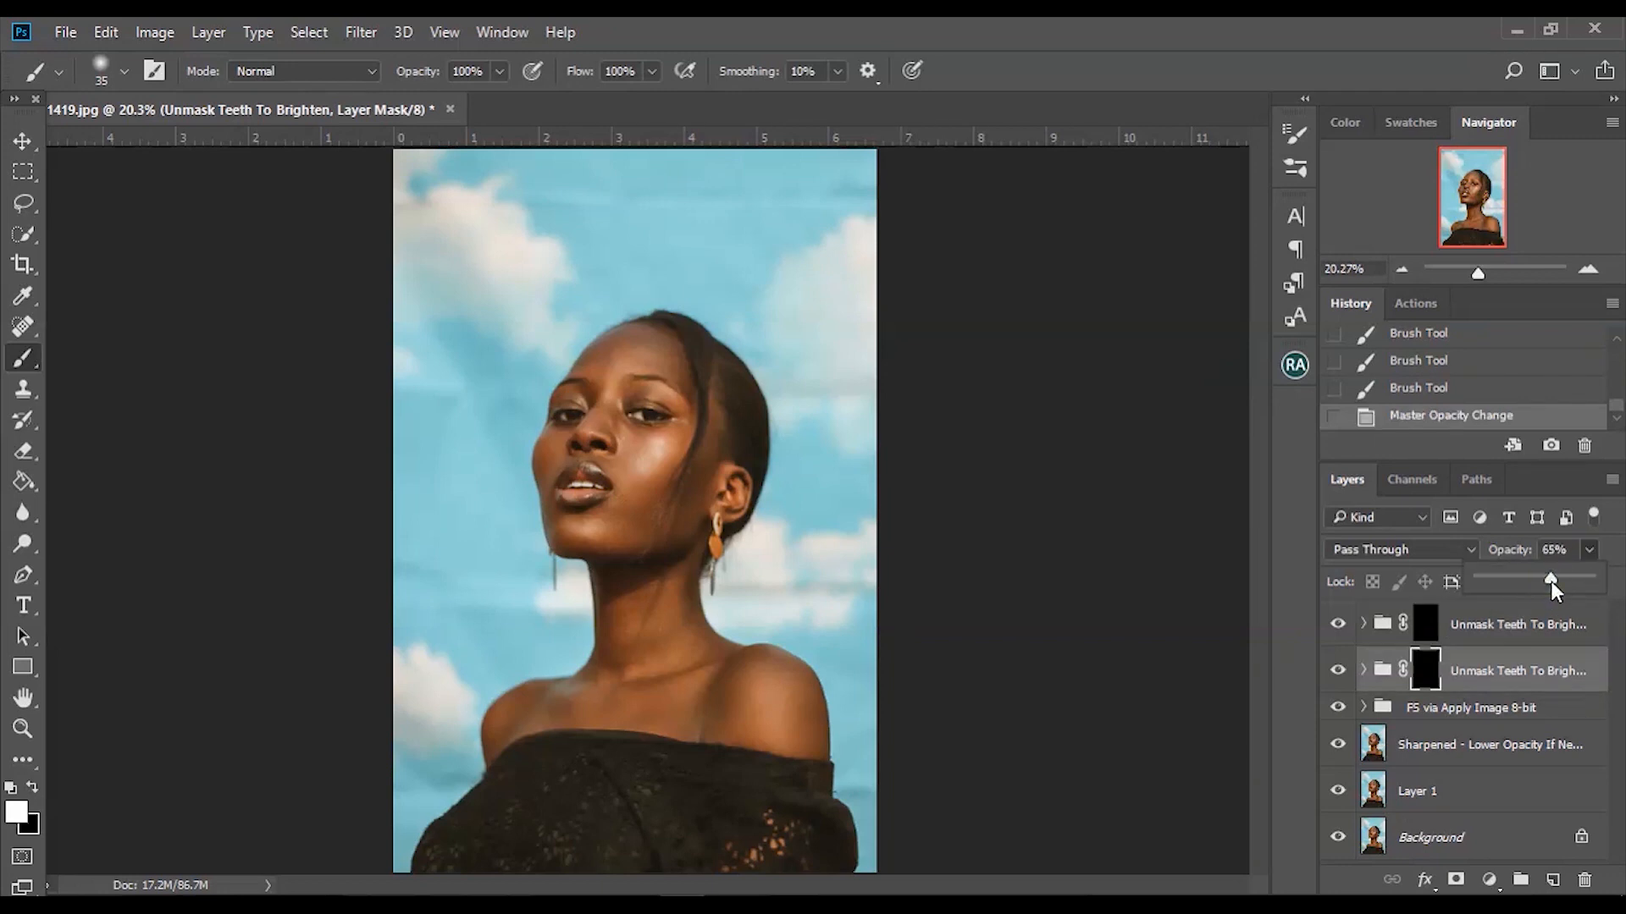
{"action": "left_click_drag", "start_coordinate": [1550, 581], "coordinate": [1548, 581]}
{"action": "left_click", "coordinate": [1514, 659]}
{"action": "left_click", "coordinate": [1513, 659]}
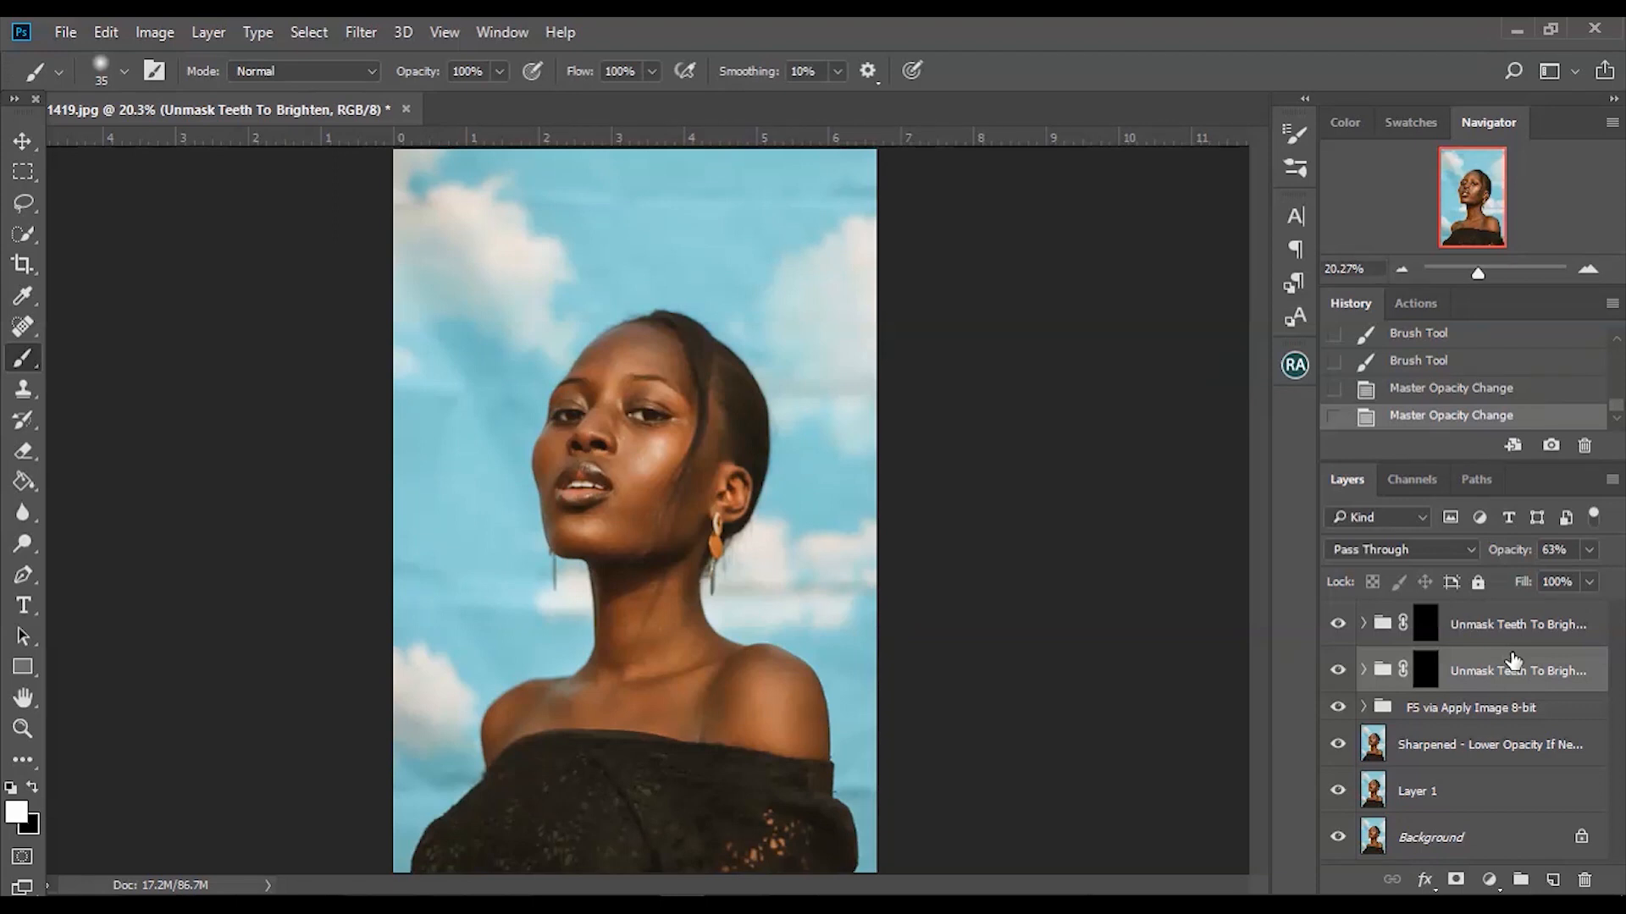
{"action": "left_click", "coordinate": [1512, 624]}
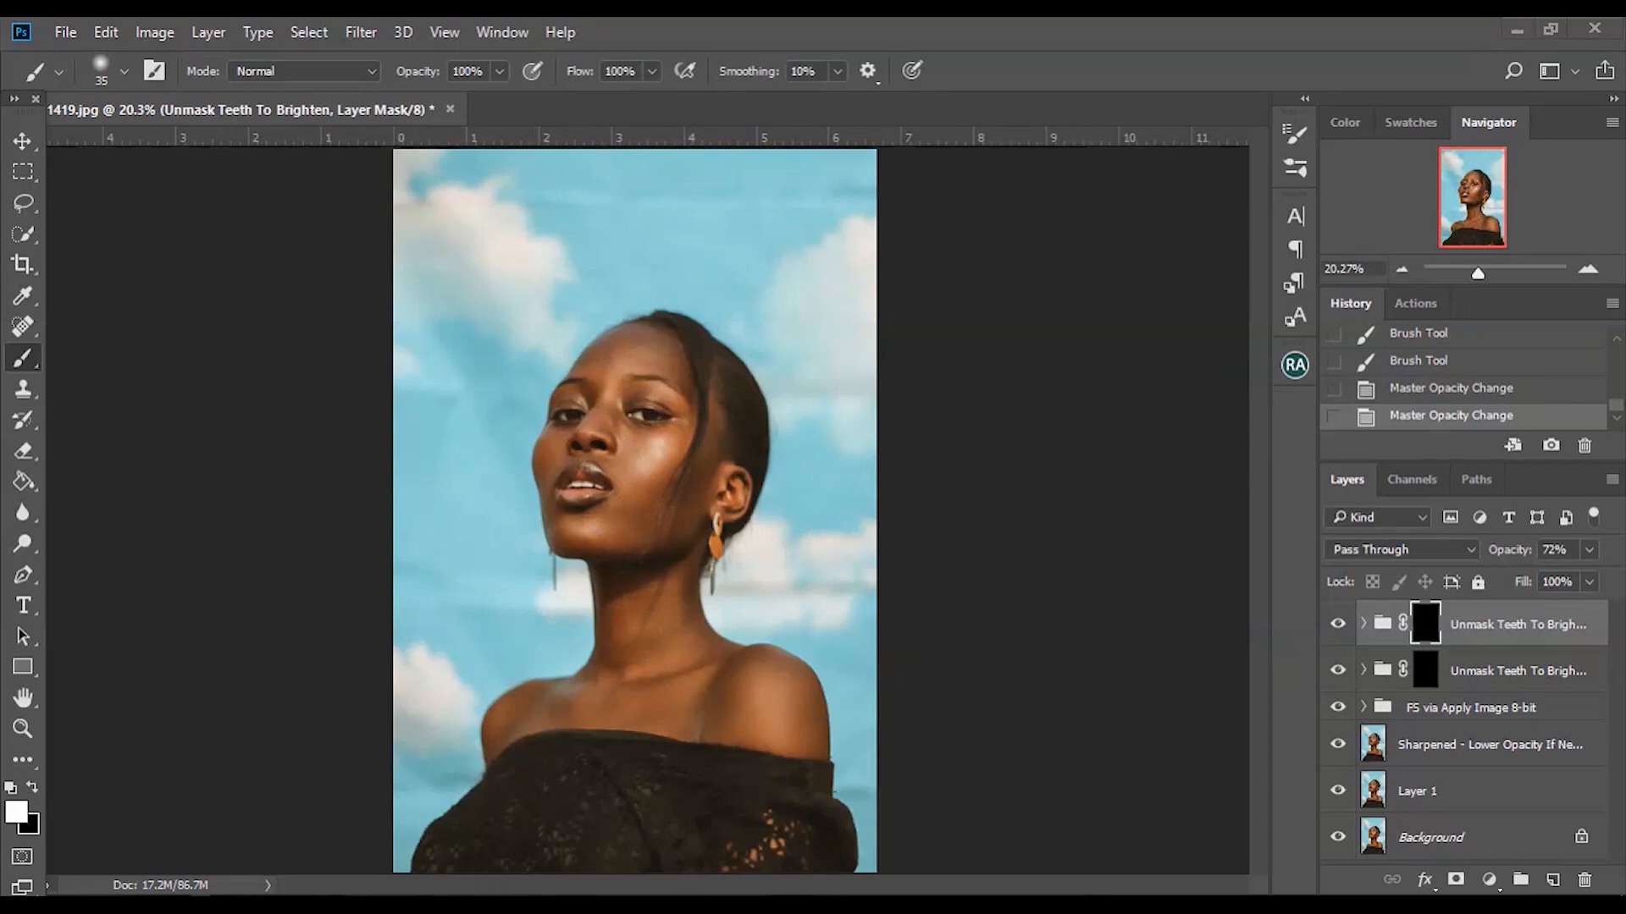
- Place the kindpng_127046 rainbow image over the portrait's lower half, scaled to about 44% and rotated about -4.9°
{"action": "left_click", "coordinate": [319, 847]}
{"action": "left_click", "coordinate": [775, 379]}
{"action": "left_click_drag", "start_coordinate": [775, 379], "coordinate": [1037, 512]}
{"action": "left_click_drag", "start_coordinate": [1090, 557], "coordinate": [719, 712]}
{"action": "left_click_drag", "start_coordinate": [1011, 566], "coordinate": [1013, 555]}
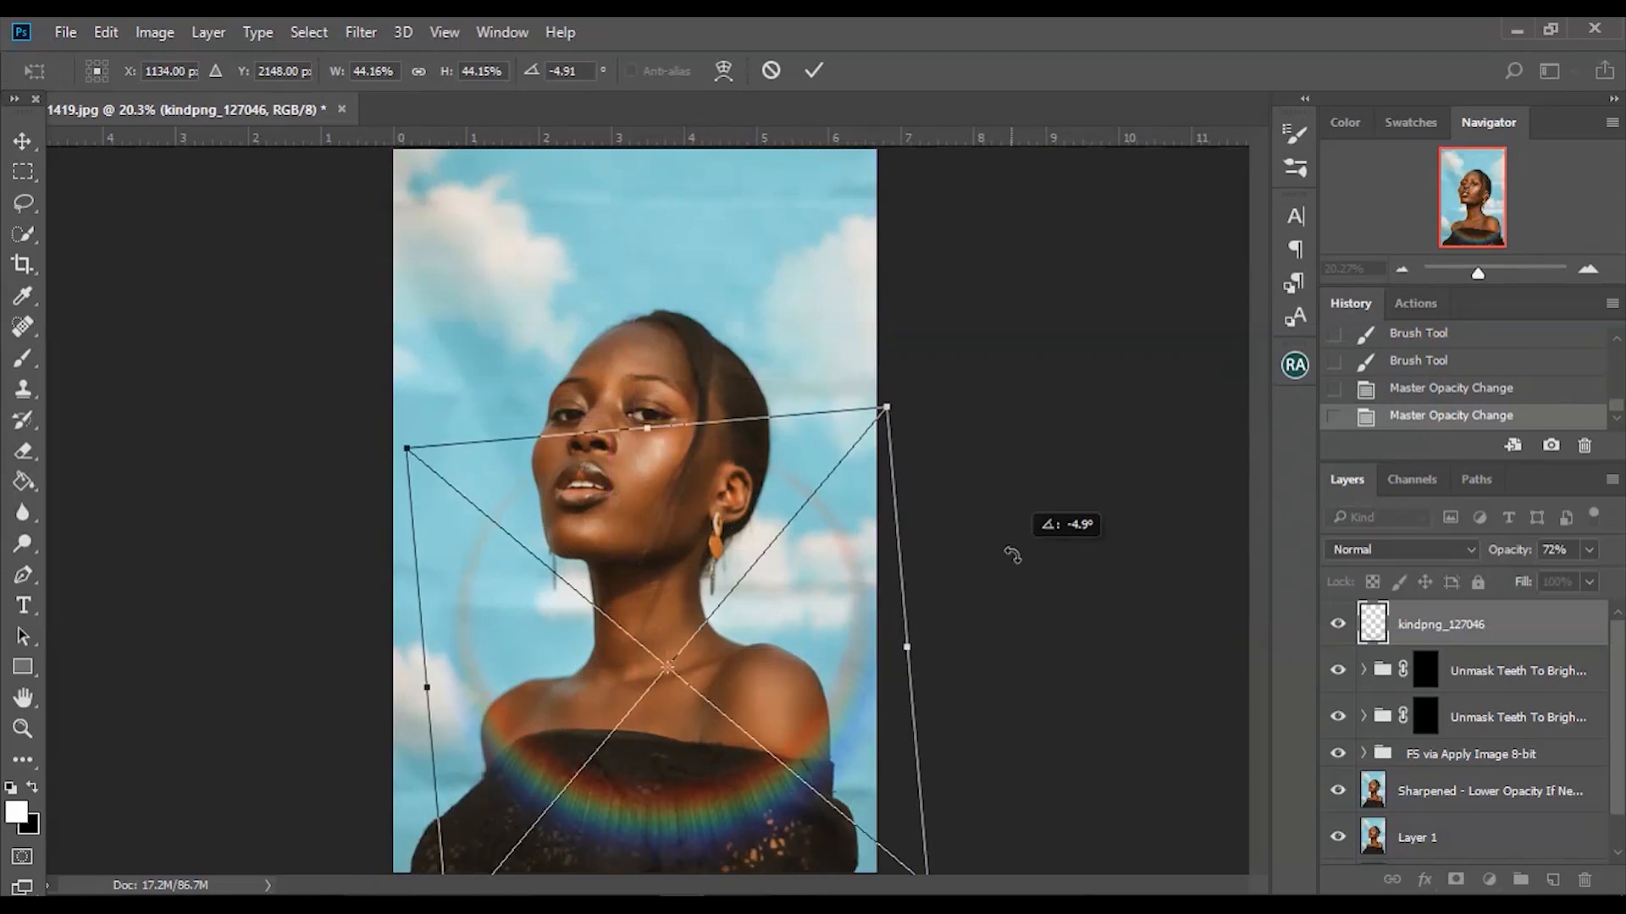
- Stretch the placed rainbow horizontally on both sides to about 58% width so it spans the photo, and commit it
{"action": "left_click_drag", "start_coordinate": [914, 650], "coordinate": [956, 643]}
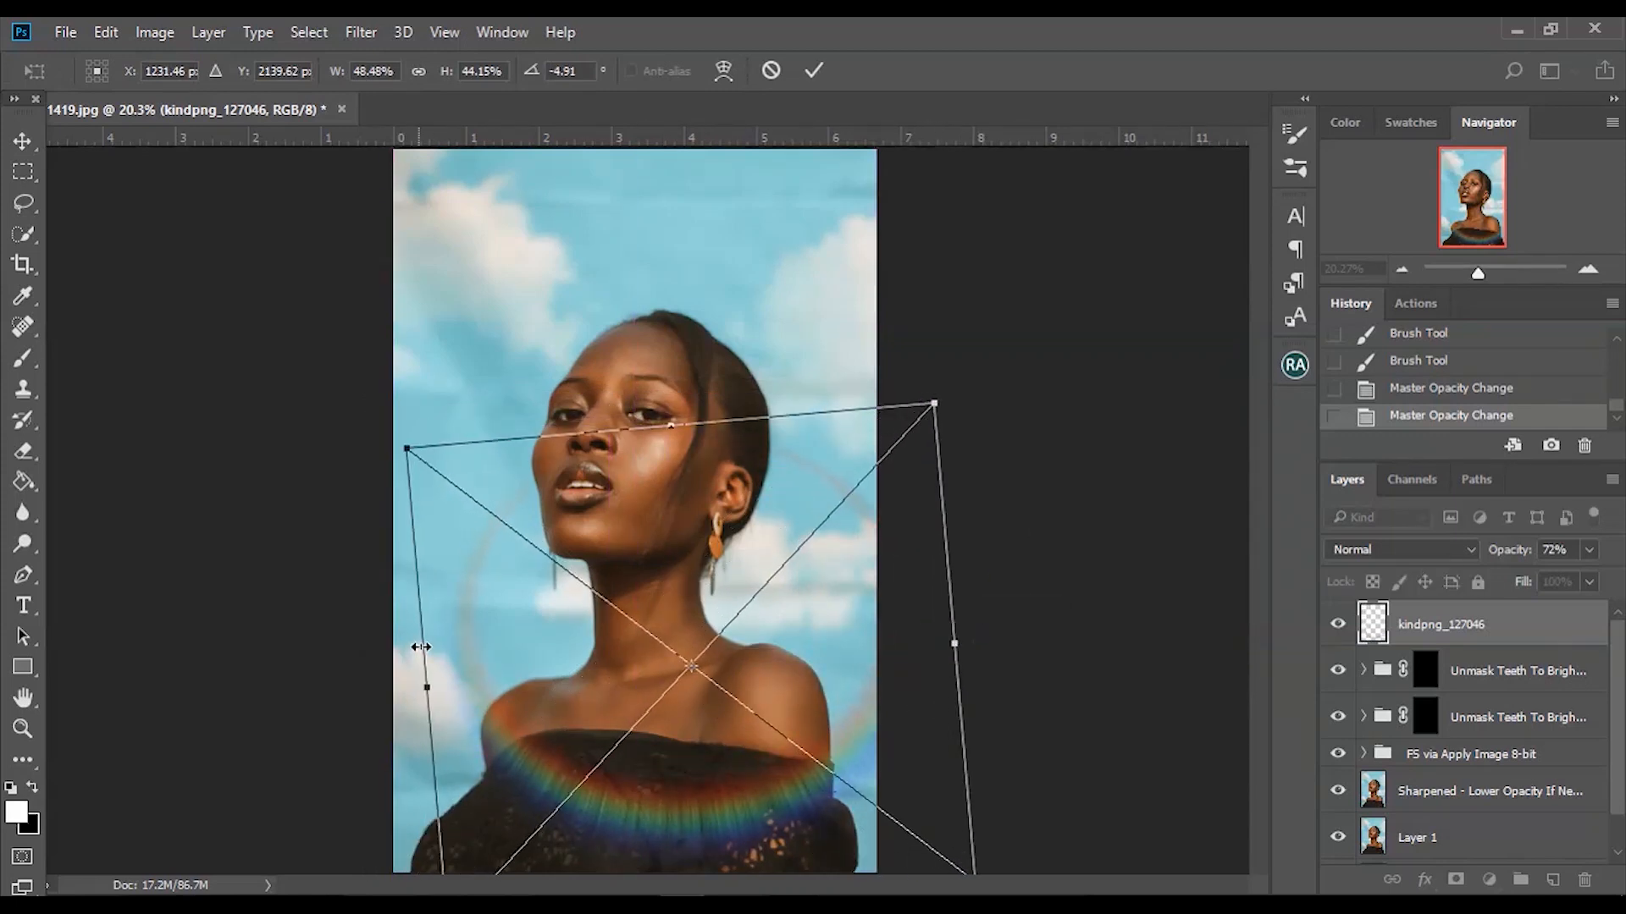
{"action": "left_click_drag", "start_coordinate": [428, 679], "coordinate": [378, 693]}
{"action": "left_click_drag", "start_coordinate": [932, 647], "coordinate": [986, 641]}
{"action": "left_click_drag", "start_coordinate": [375, 690], "coordinate": [324, 696]}
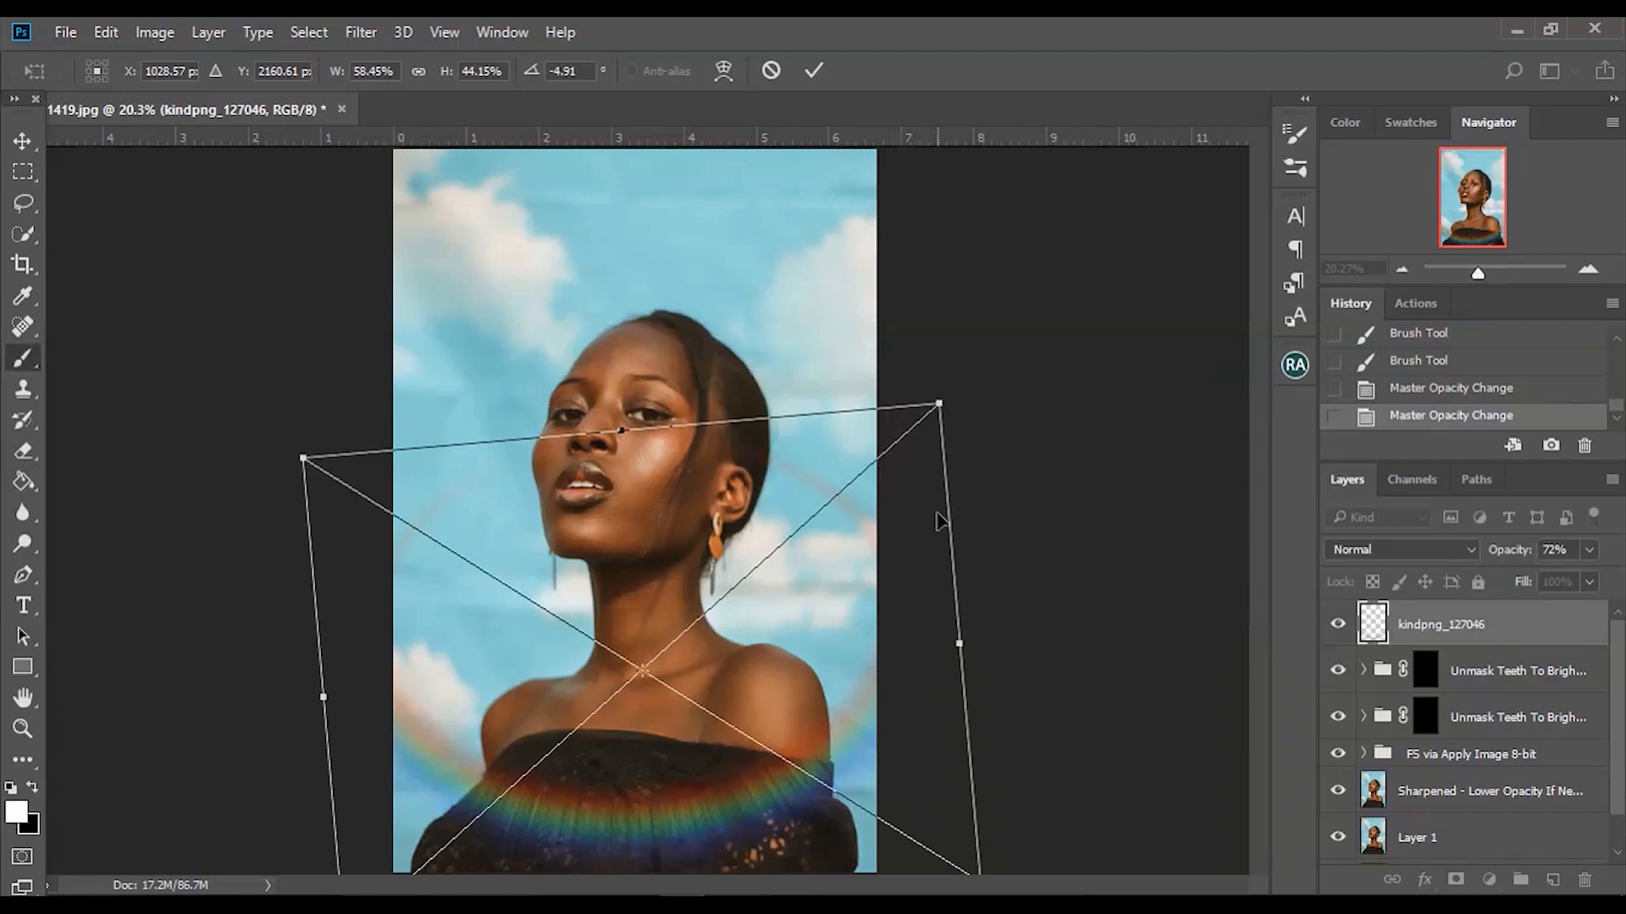
{"action": "key", "text": "Return"}
{"action": "key", "text": "b"}
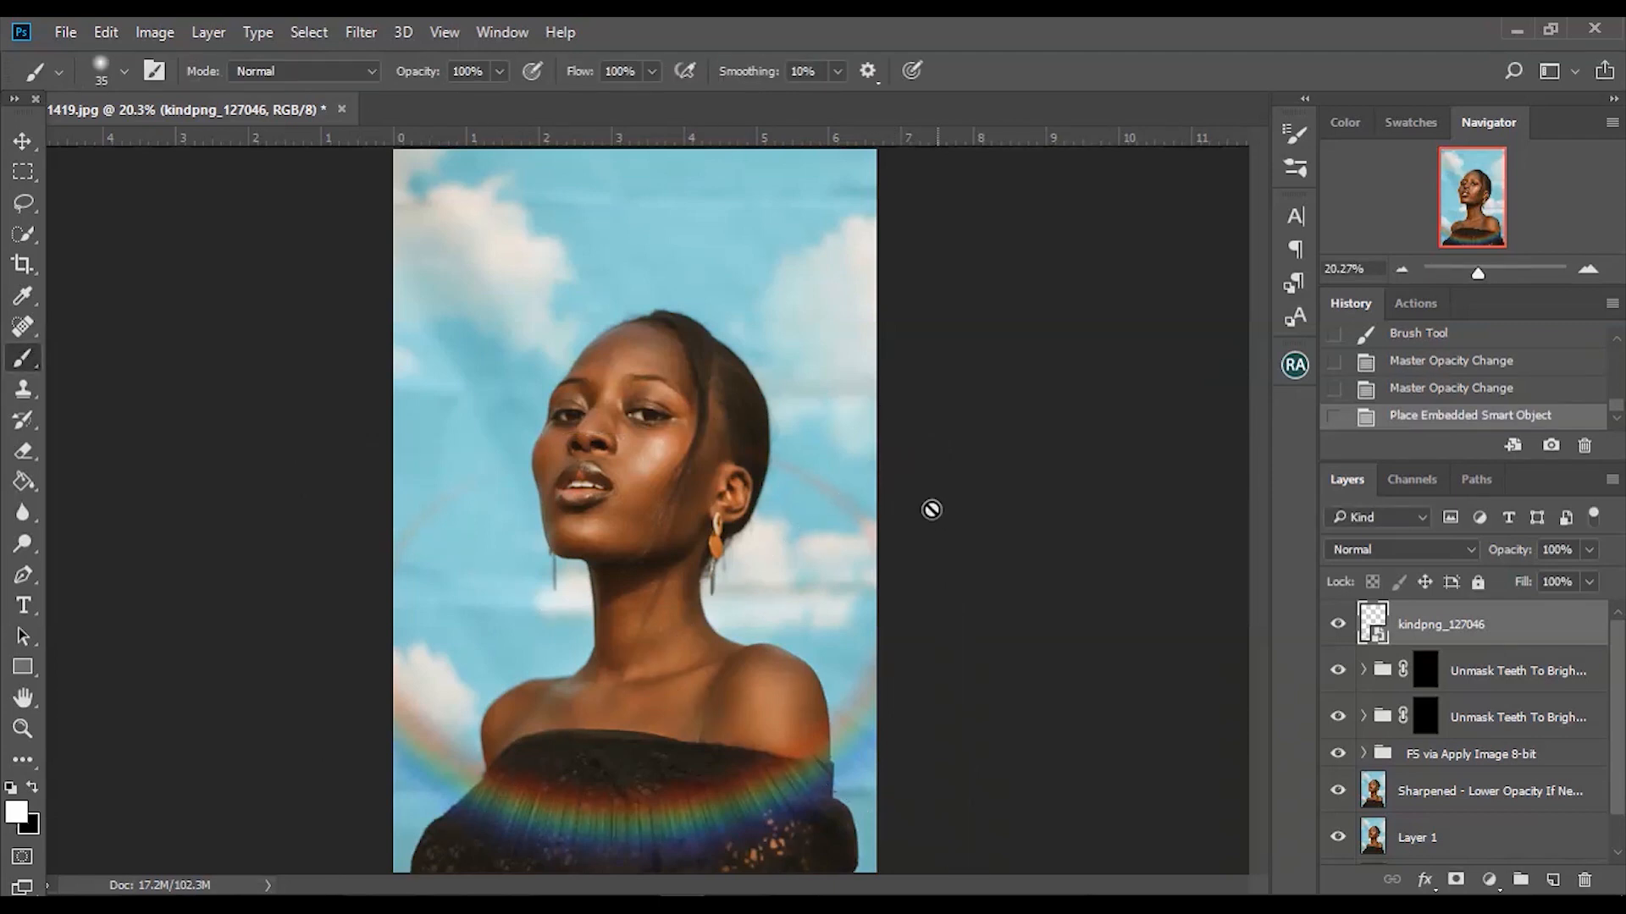
- Crop a strip off the bottom edge of the portrait, cutting through the black dress below the shoulders
{"action": "left_click", "coordinate": [23, 265]}
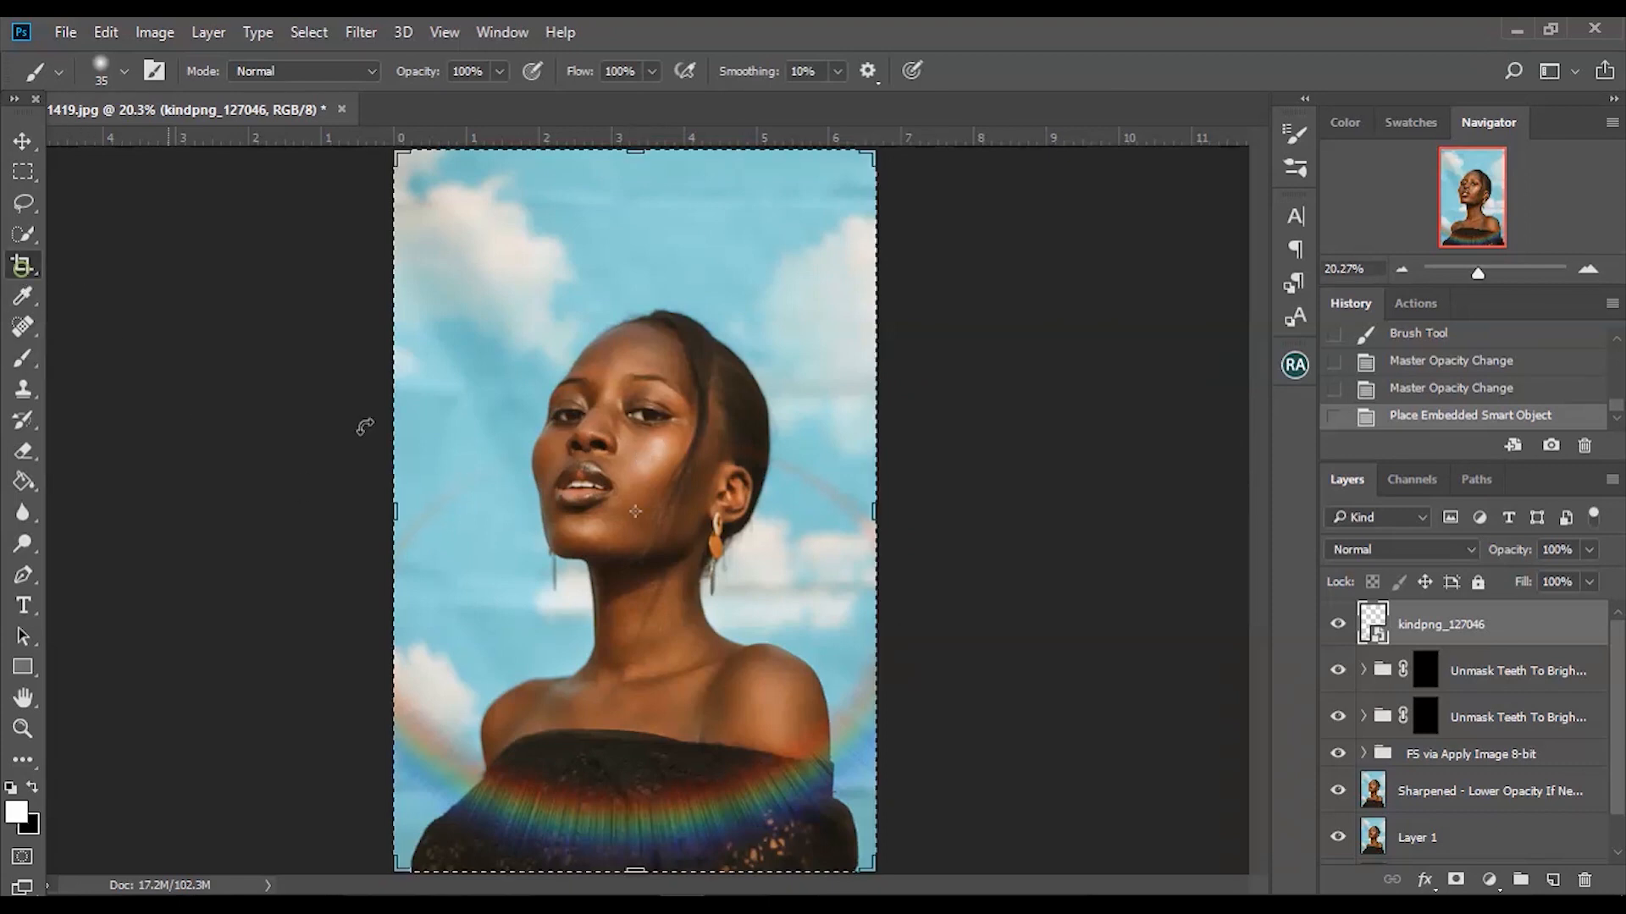
{"action": "left_click_drag", "start_coordinate": [636, 873], "coordinate": [639, 835]}
{"action": "key", "text": "Return"}
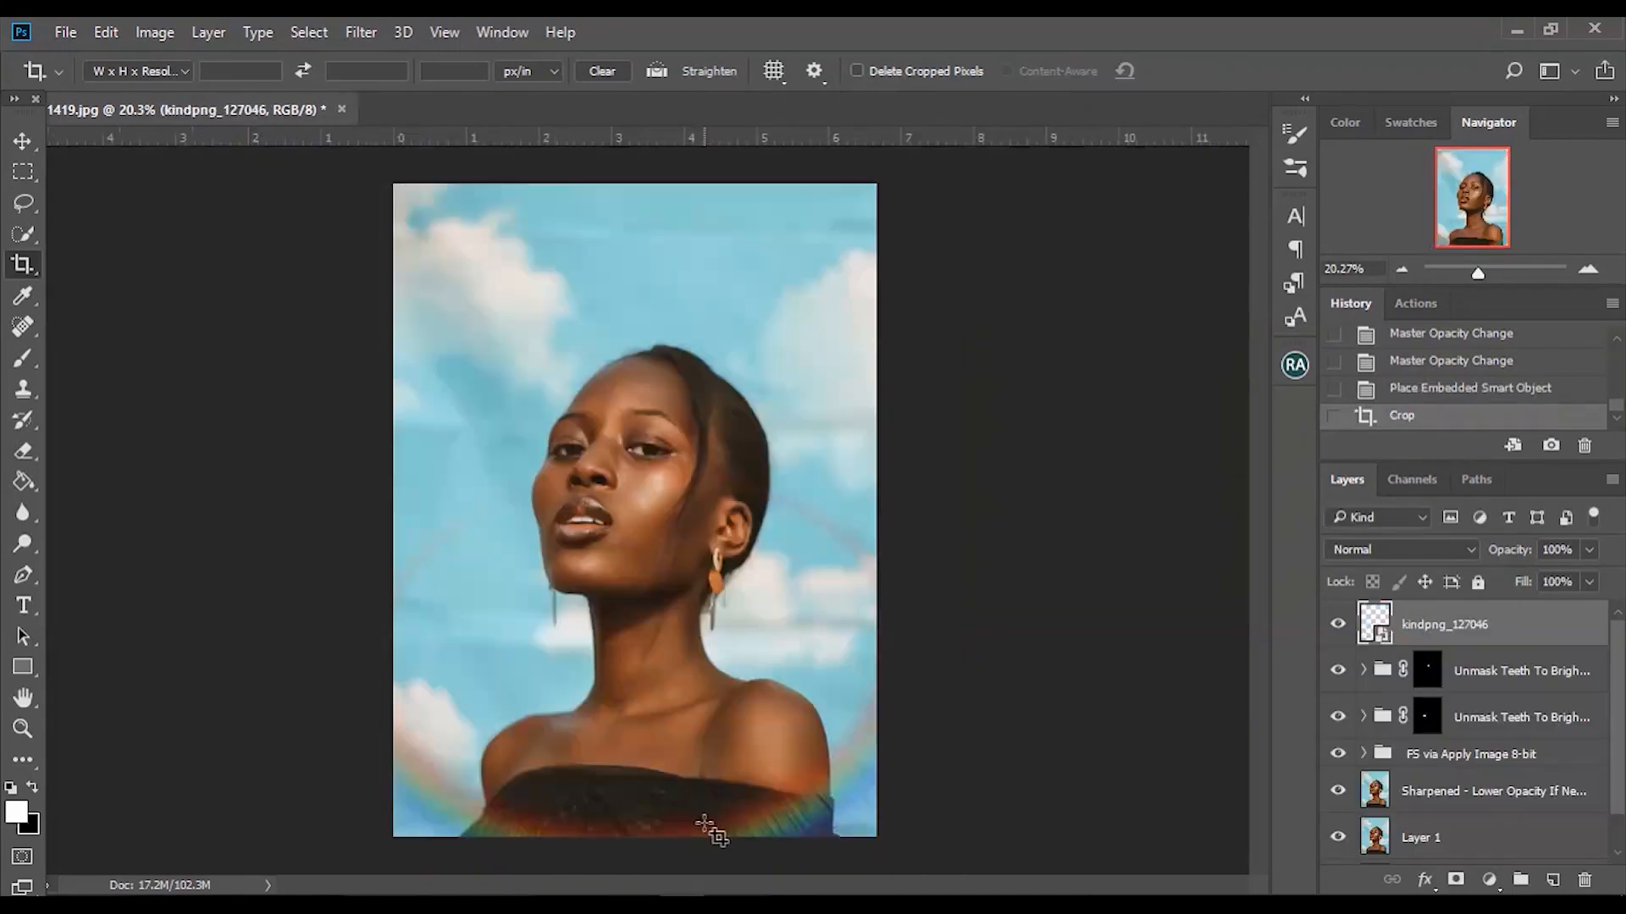
{"action": "key", "text": "ctrl+0"}
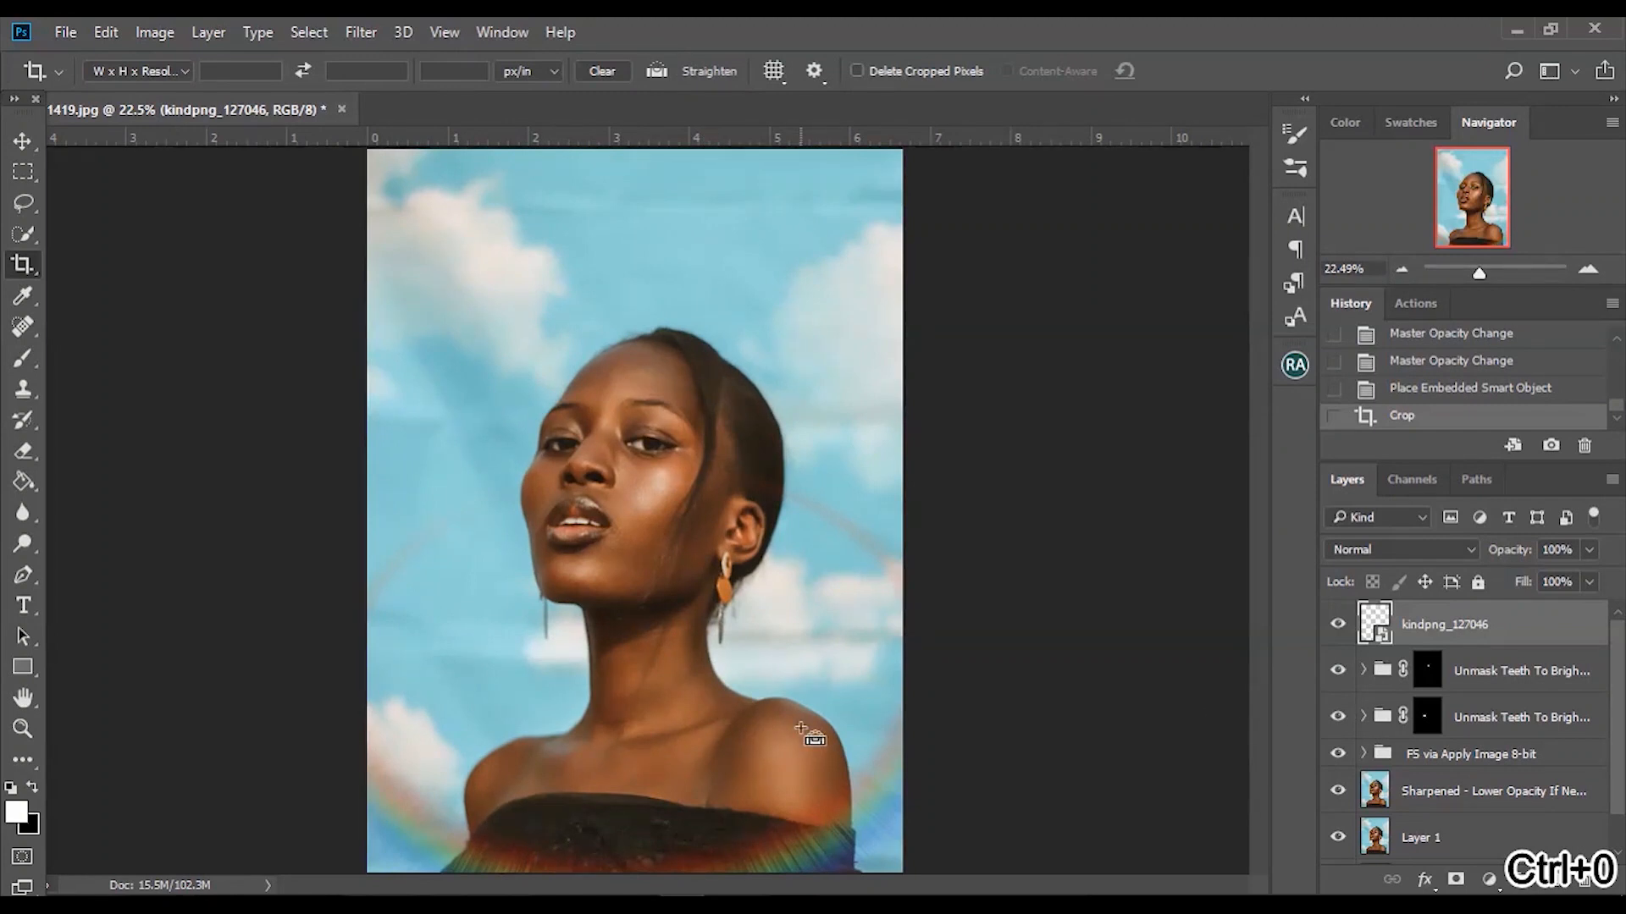
- Move the rainbow layer up with Free Transform so its arc lies across the neckline of the dress
{"action": "key", "text": "ctrl+t"}
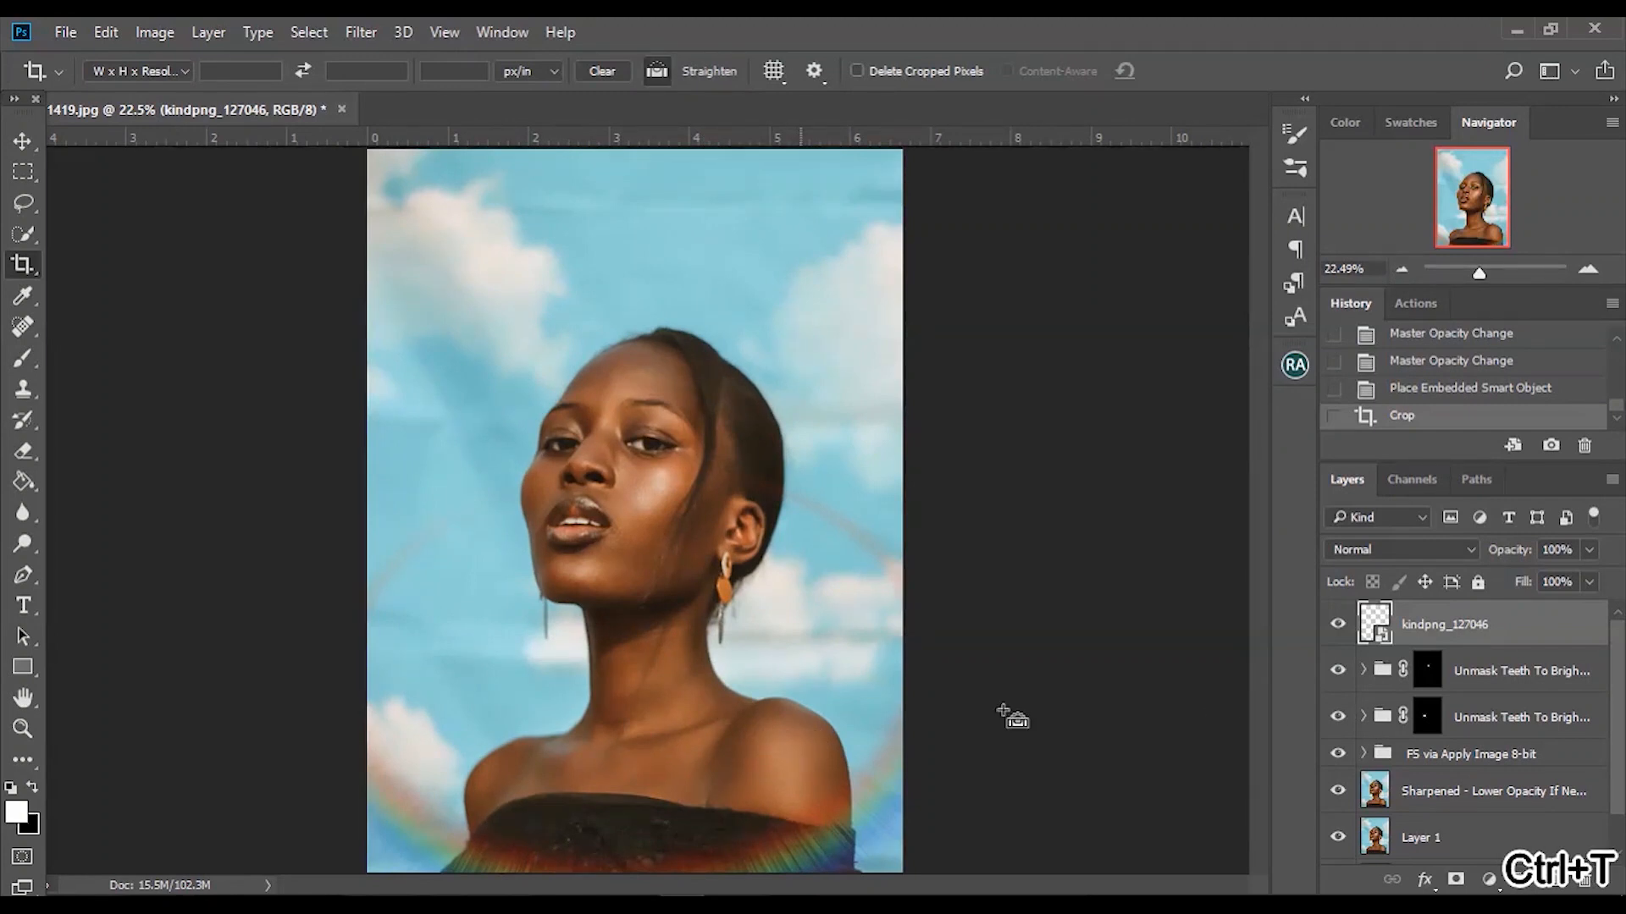
{"action": "left_click_drag", "start_coordinate": [729, 765], "coordinate": [739, 708]}
{"action": "key", "text": "Return"}
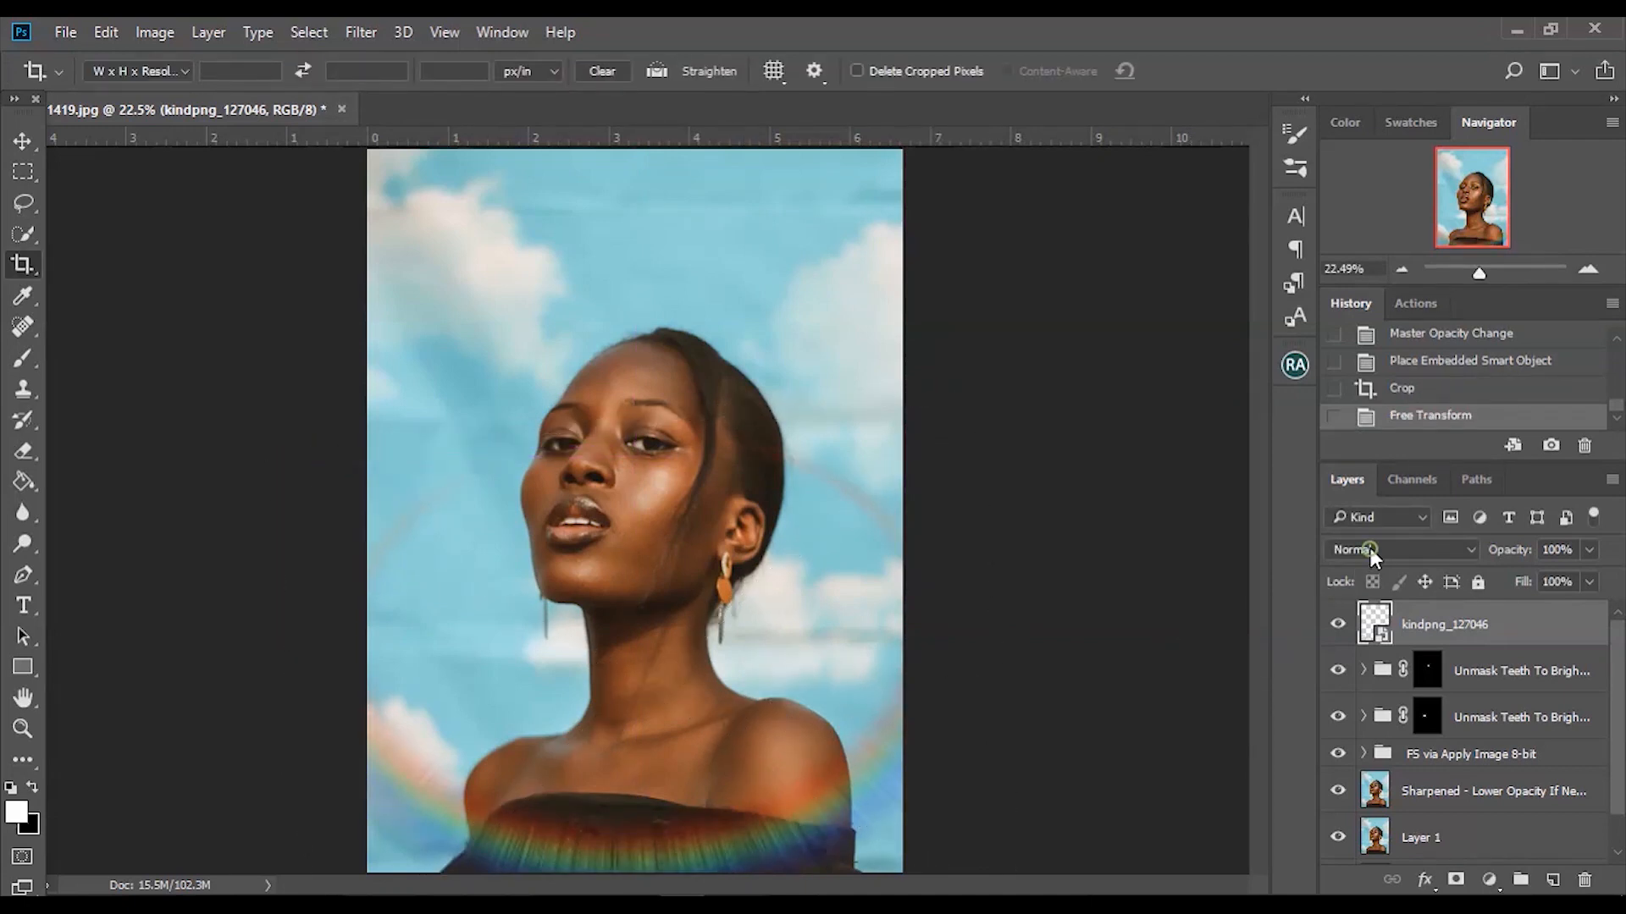
- Set the rainbow layer's blend mode to Screen and its opacity to 74%
{"action": "left_click", "coordinate": [1370, 550]}
{"action": "left_click", "coordinate": [1360, 220]}
{"action": "left_click", "coordinate": [1392, 550]}
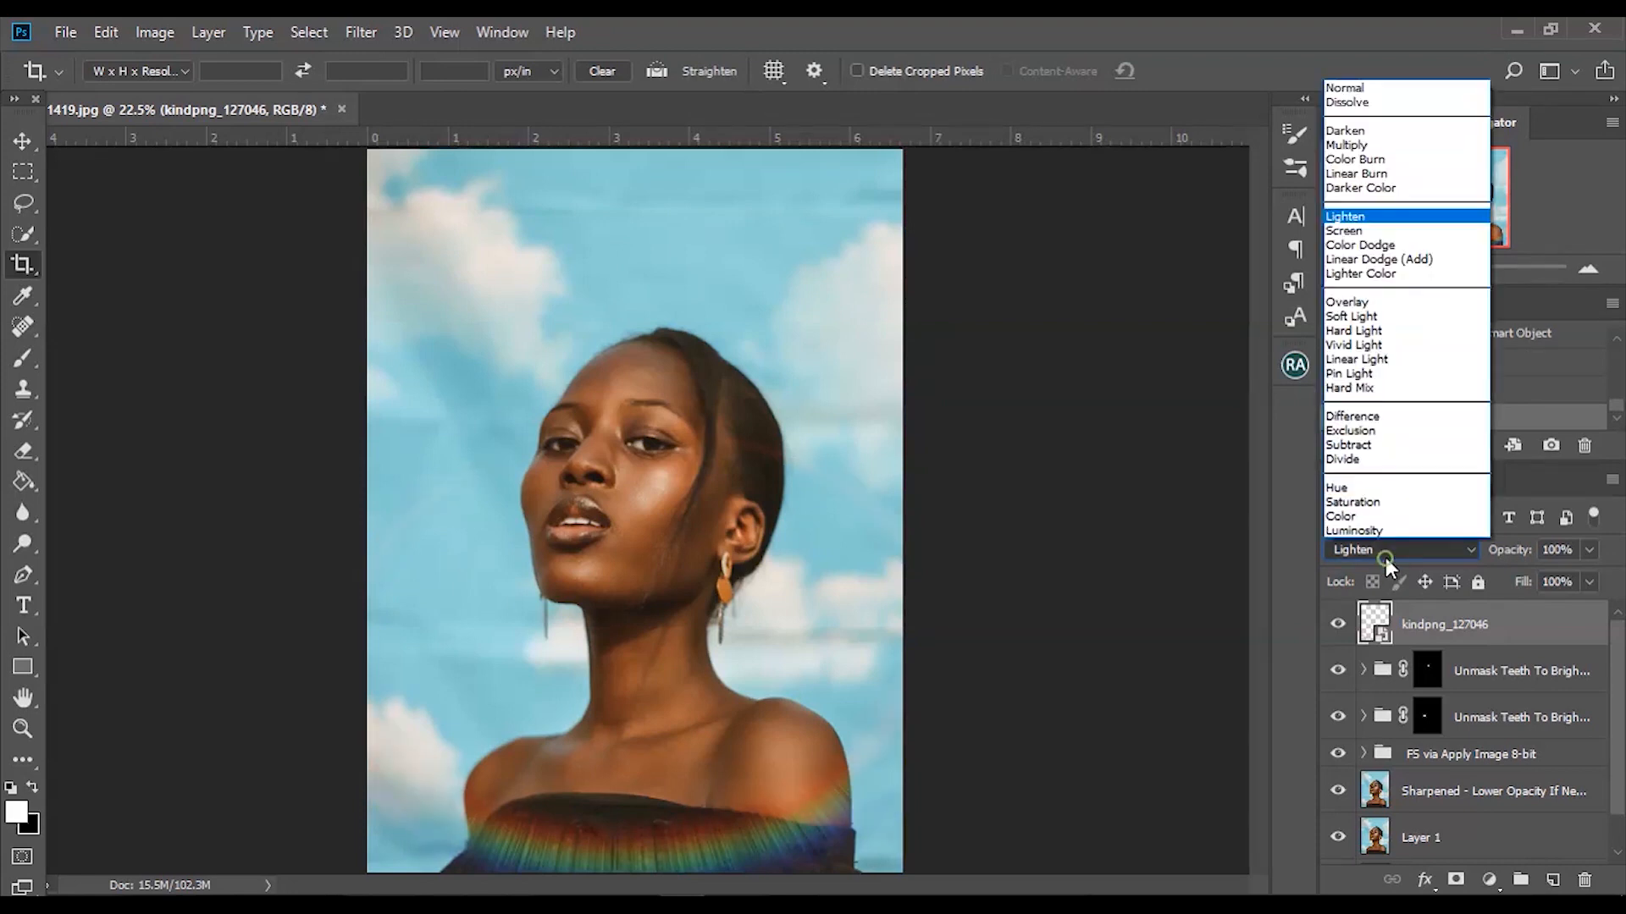
{"action": "left_click", "coordinate": [1388, 230]}
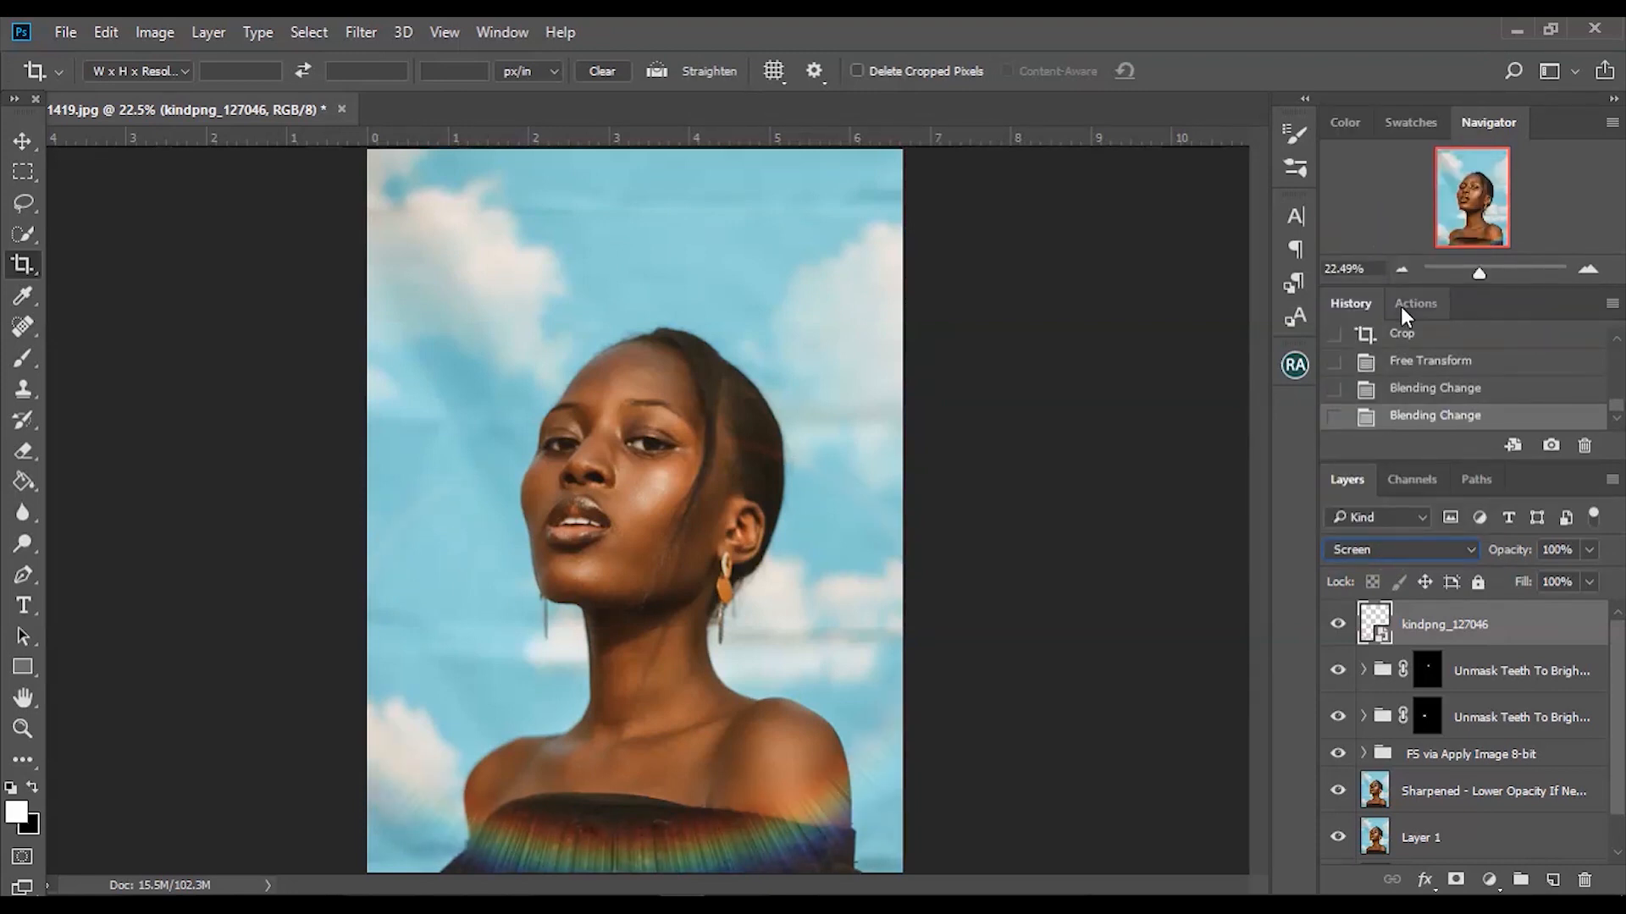
{"action": "left_click", "coordinate": [1589, 551]}
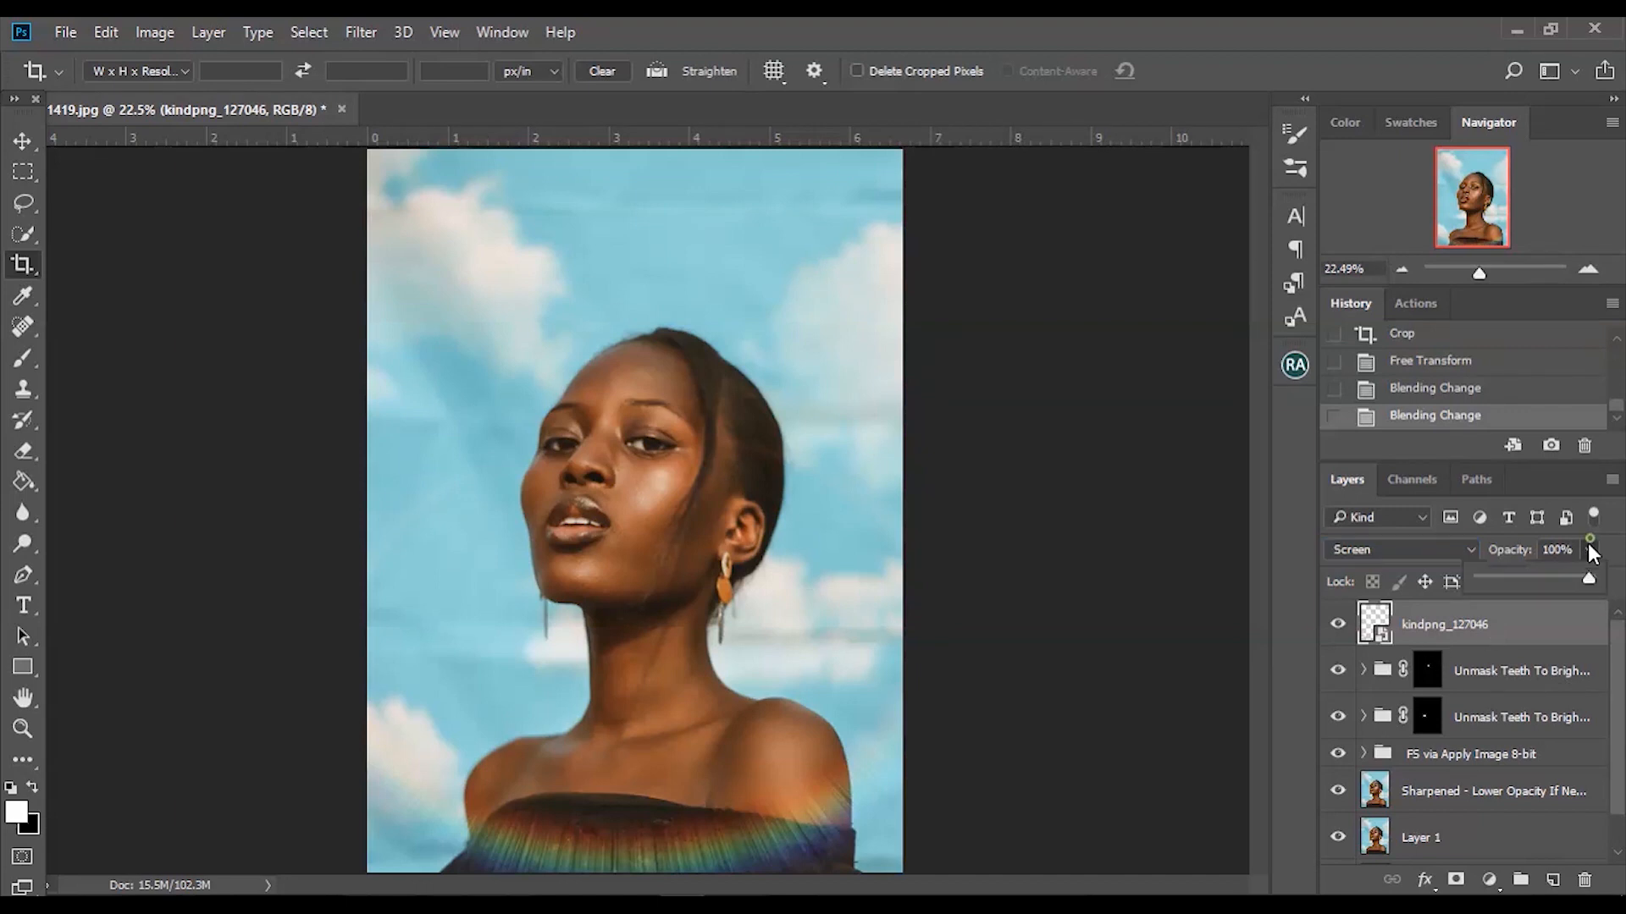
{"action": "left_click_drag", "start_coordinate": [1547, 574], "coordinate": [1561, 579]}
{"action": "left_click", "coordinate": [1482, 648]}
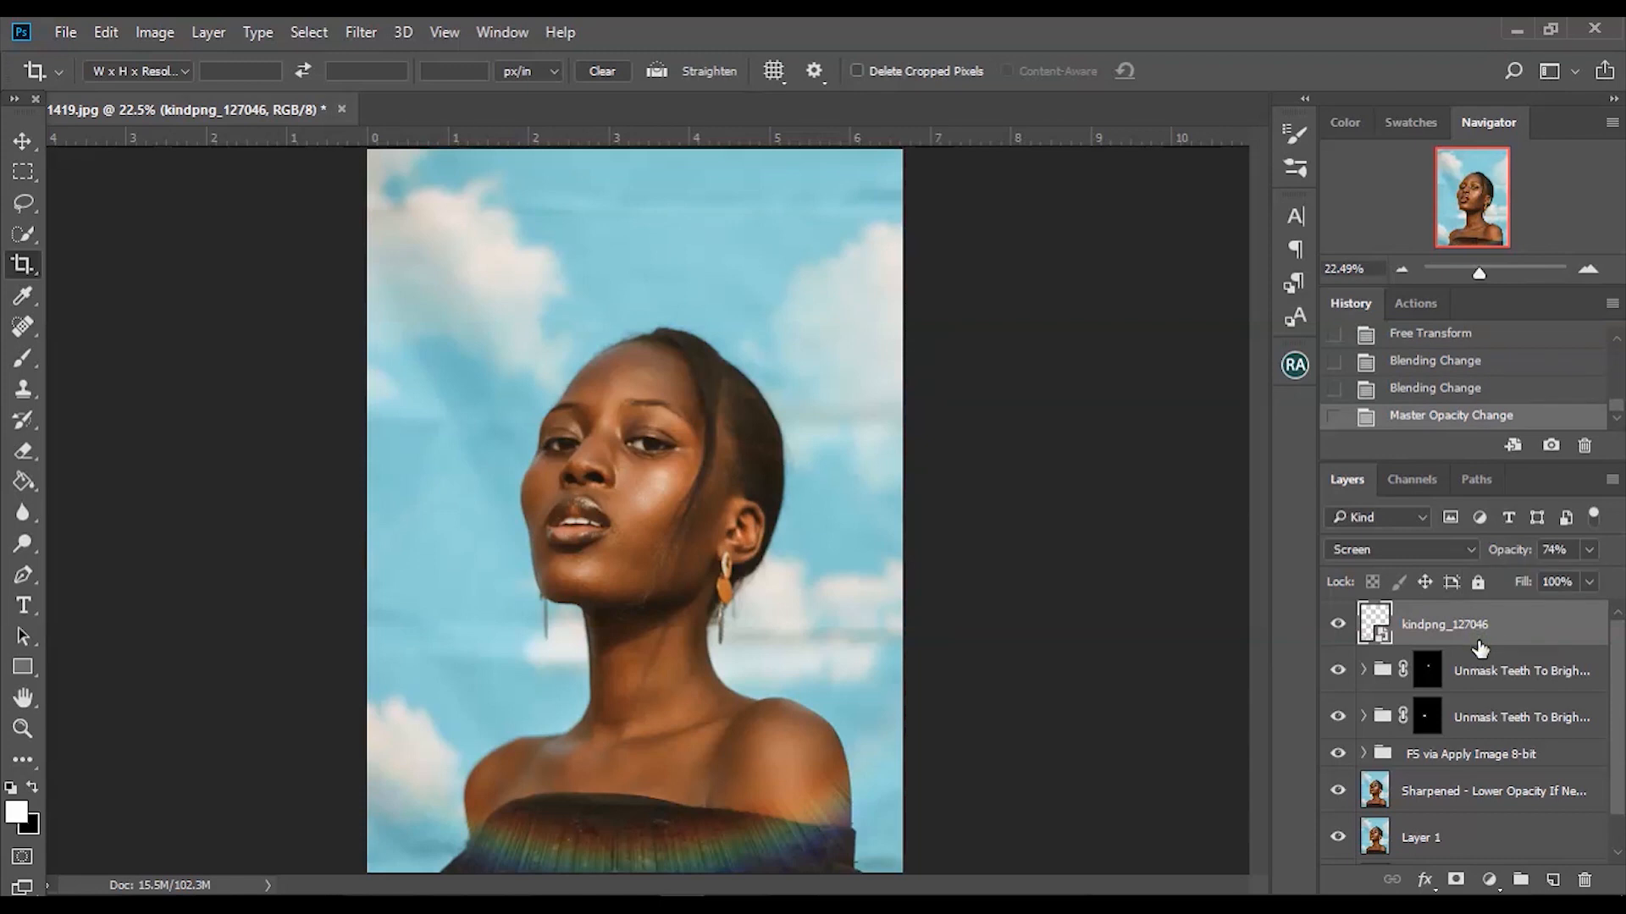
- Add a Selective Color adjustment layer with Cyans set to Cyan +100, Magenta +100, Yellow +100 and Black +29
{"action": "left_click", "coordinate": [1488, 880]}
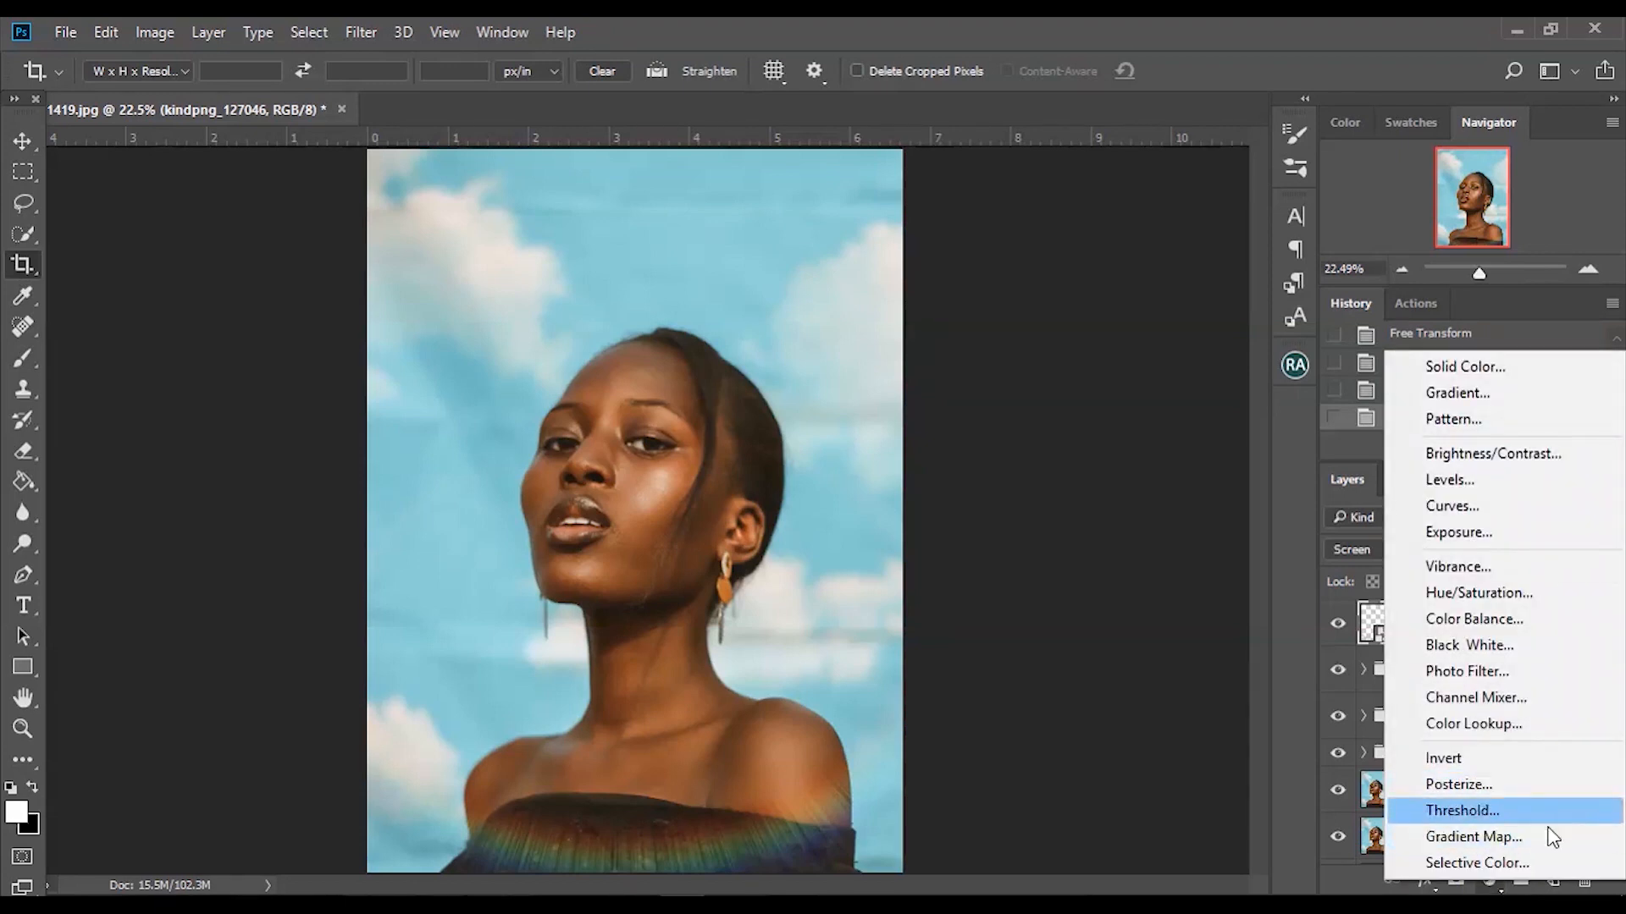
{"action": "left_click", "coordinate": [1522, 858]}
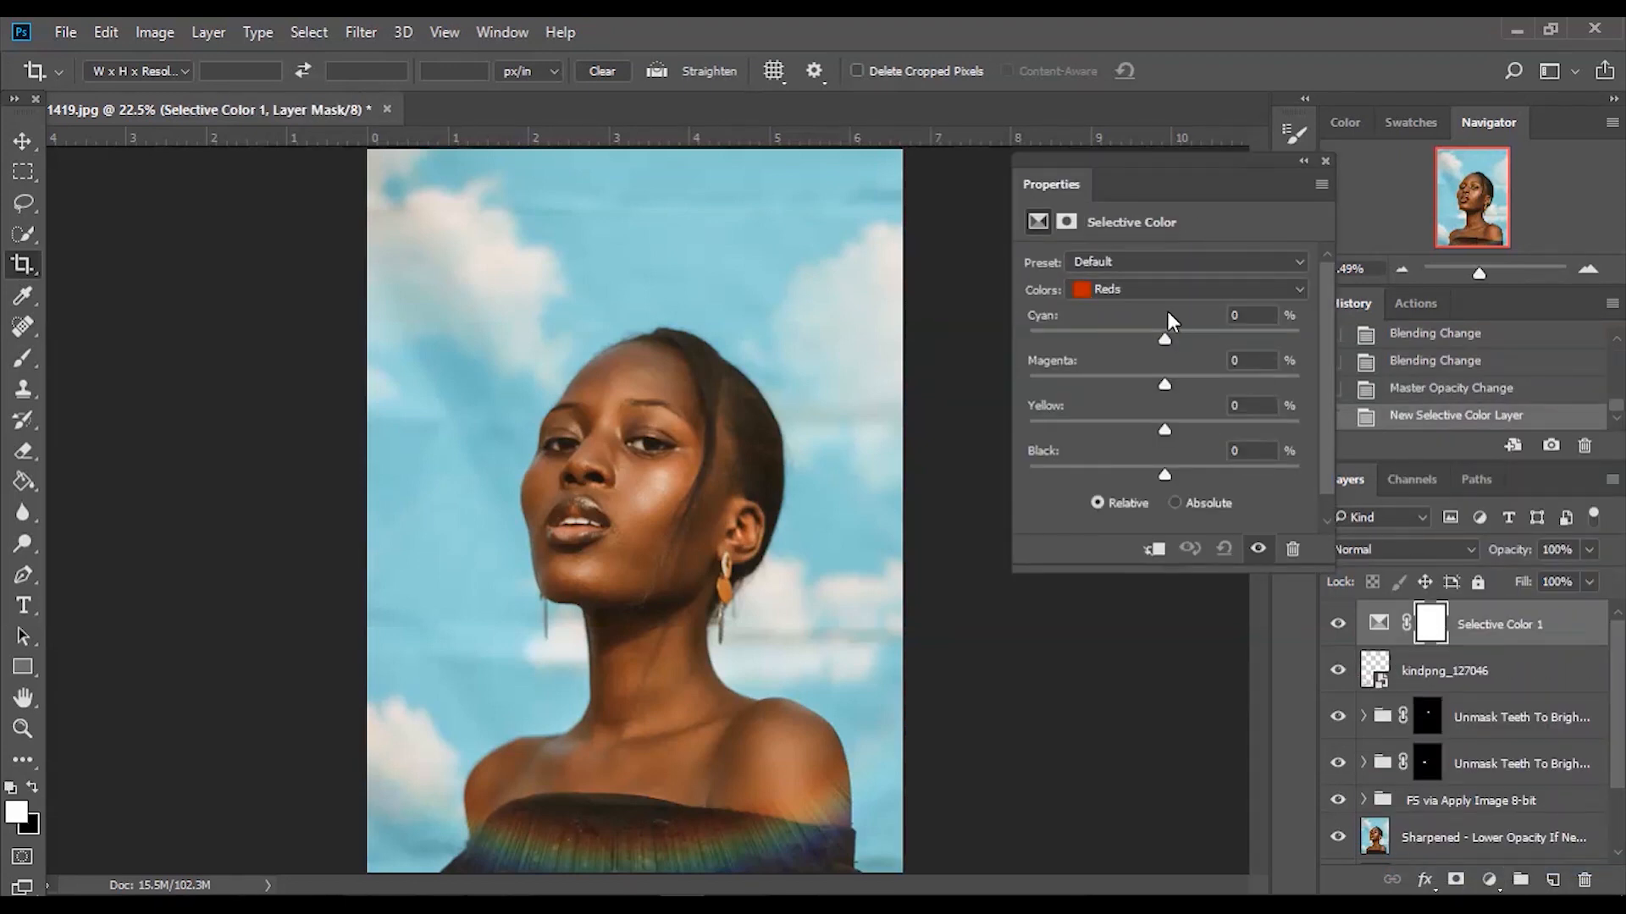
{"action": "left_click", "coordinate": [1144, 289]}
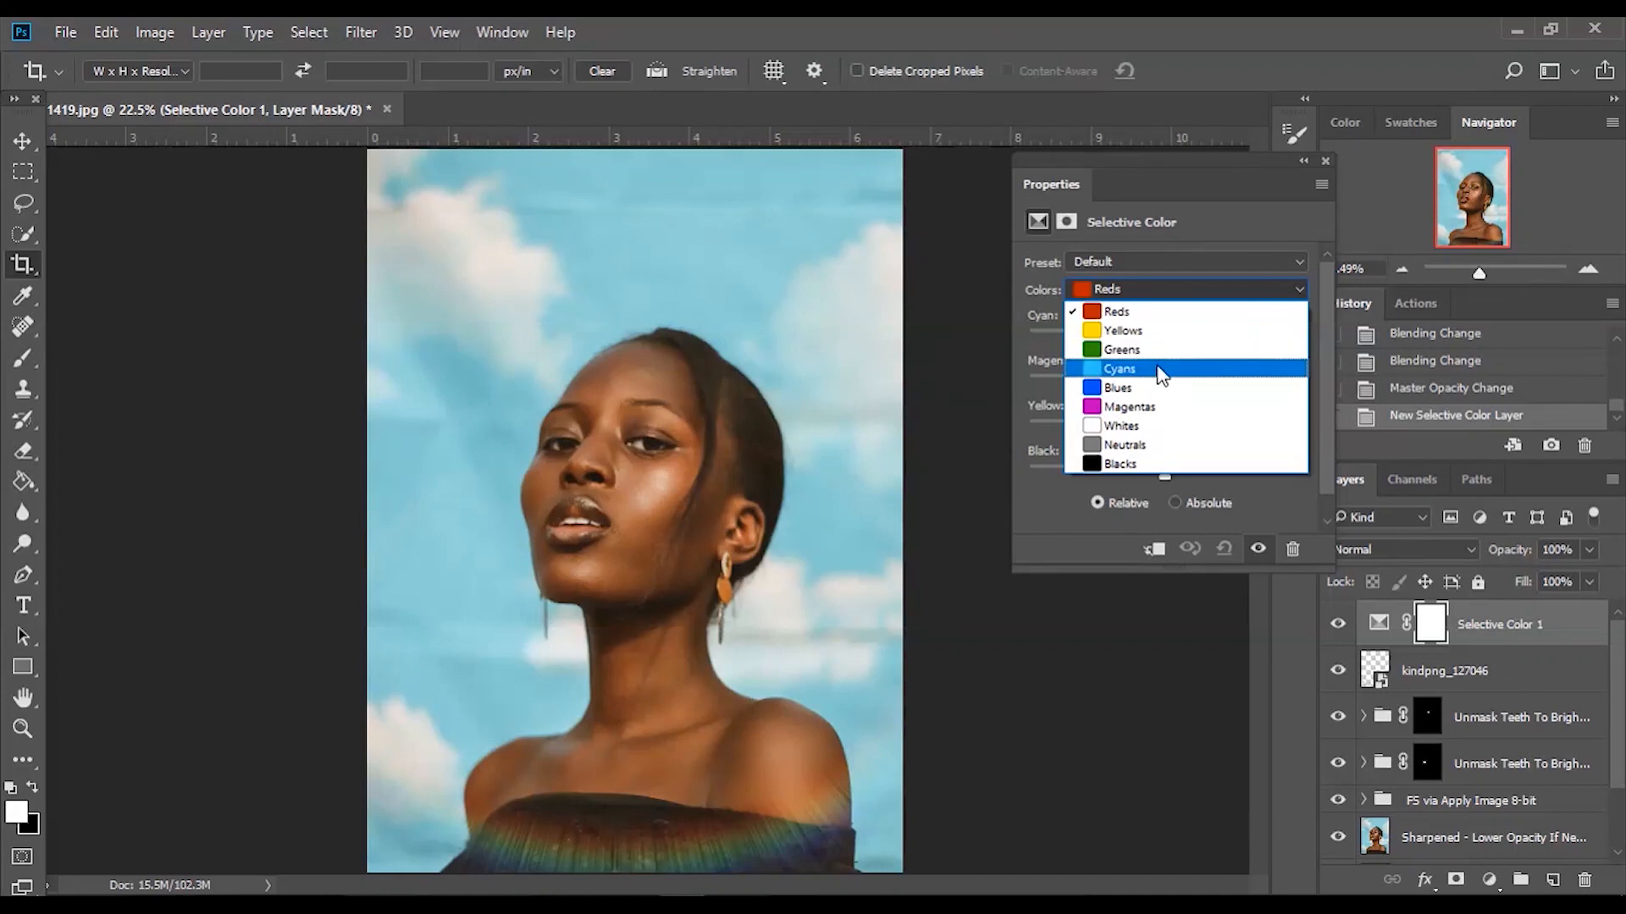
{"action": "left_click", "coordinate": [1157, 370]}
{"action": "left_click_drag", "start_coordinate": [1165, 339], "coordinate": [1356, 333]}
{"action": "left_click_drag", "start_coordinate": [1164, 385], "coordinate": [1339, 381]}
{"action": "left_click_drag", "start_coordinate": [1184, 427], "coordinate": [1307, 429]}
{"action": "left_click_drag", "start_coordinate": [1164, 474], "coordinate": [1211, 472]}
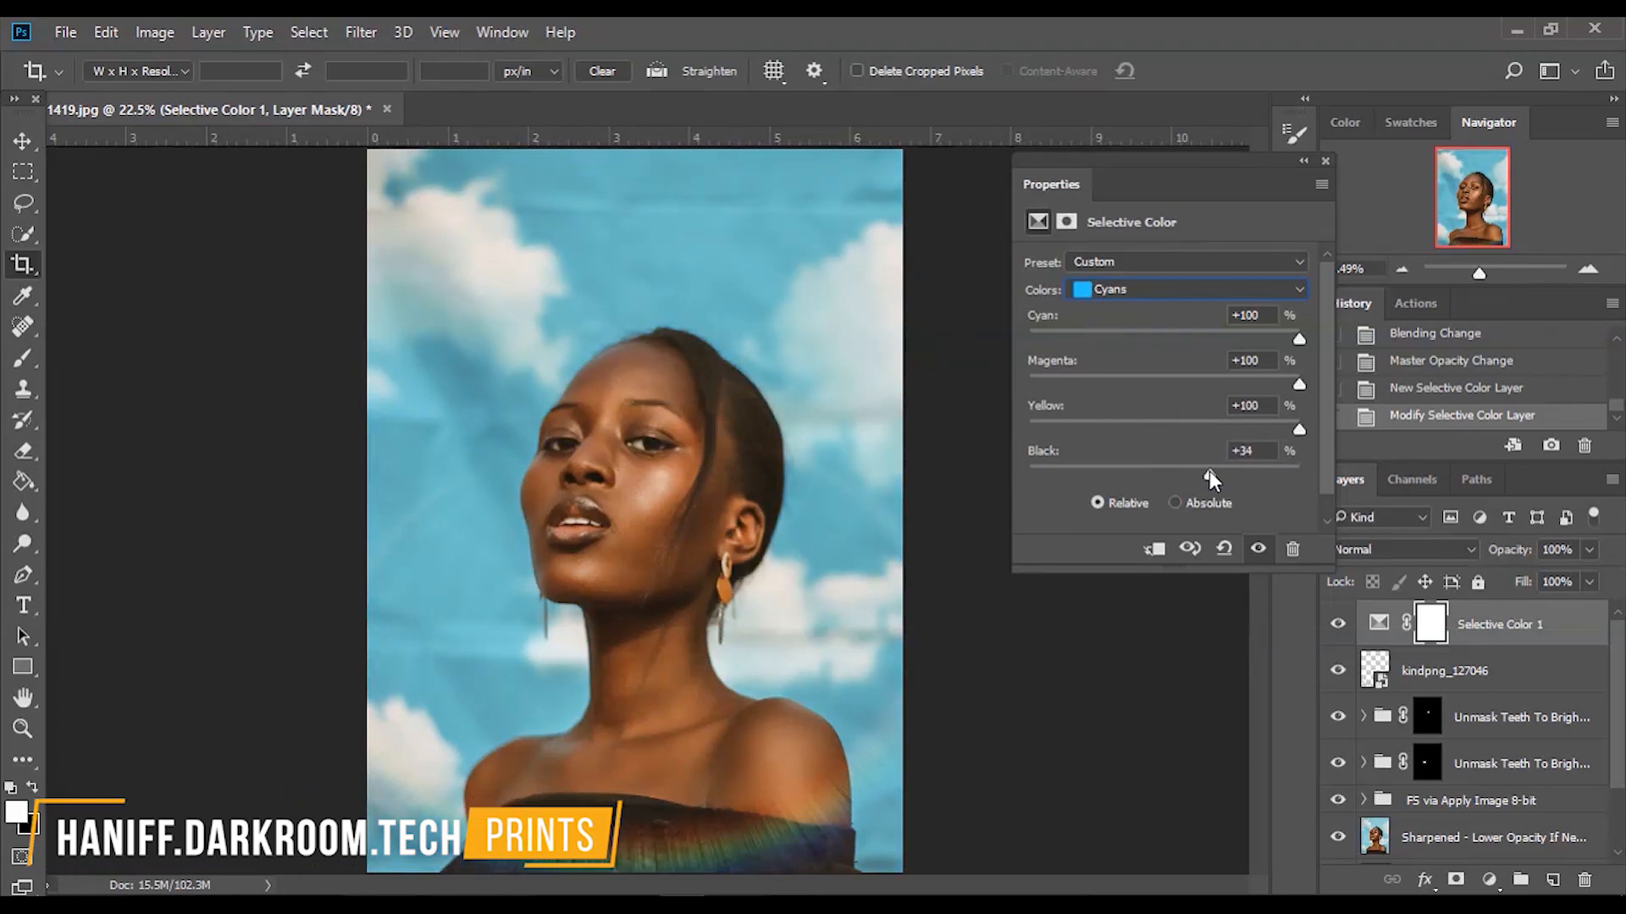
{"action": "left_click_drag", "start_coordinate": [1211, 472], "coordinate": [1202, 472]}
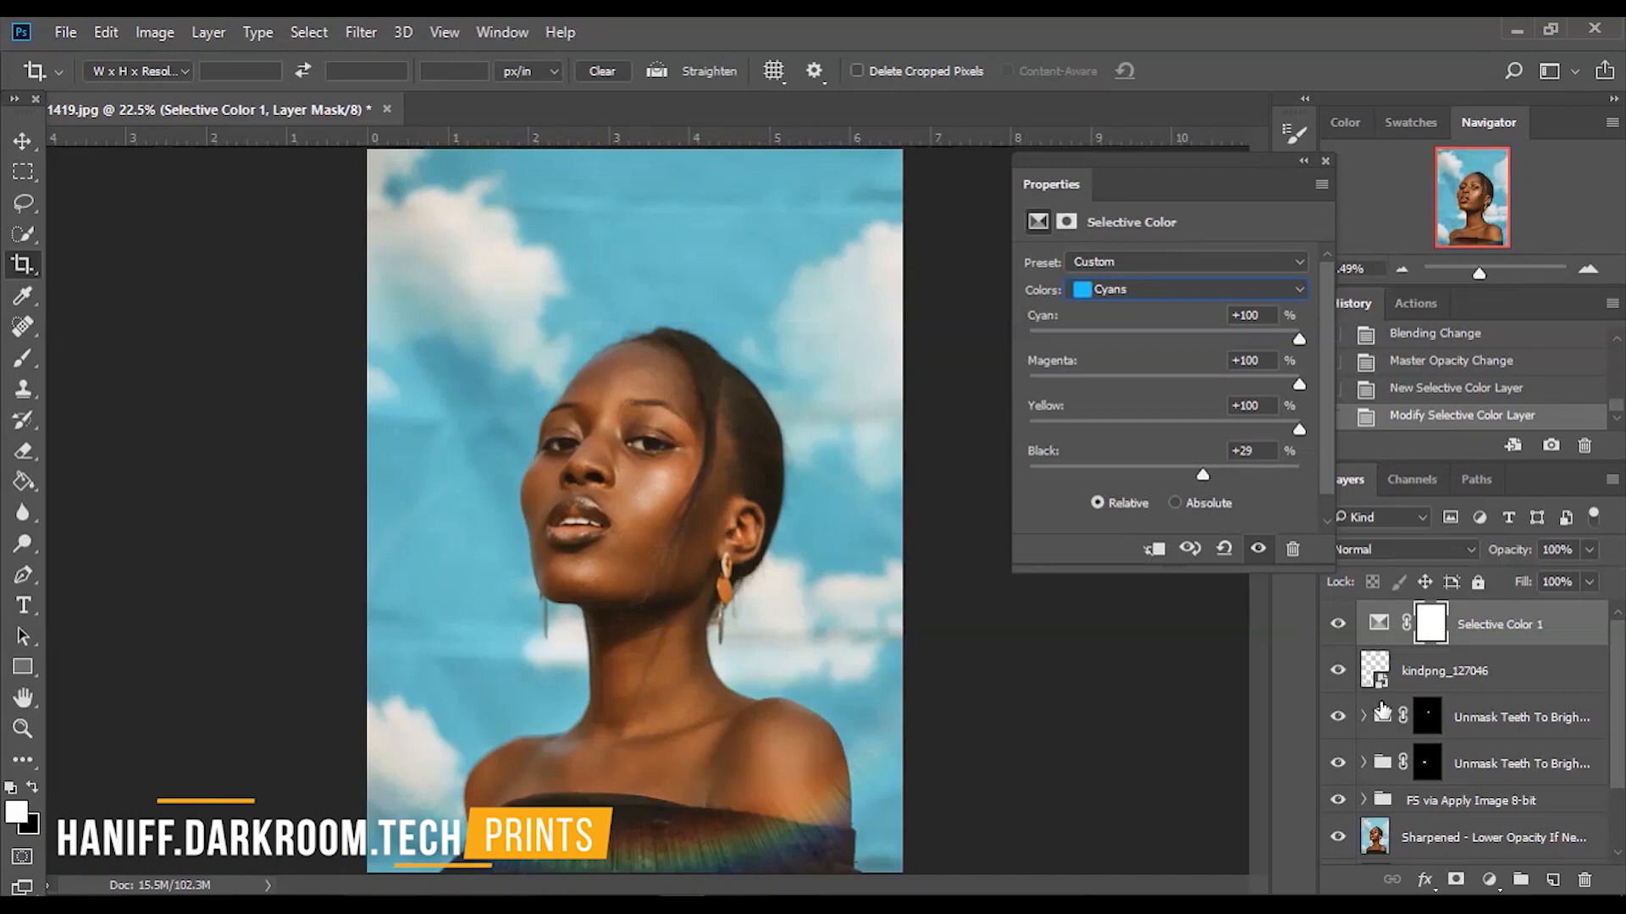
- Add a Hue/Saturation adjustment layer and set the Cyans hue to -174 to recolour the sky backdrop
{"action": "left_click", "coordinate": [1490, 882]}
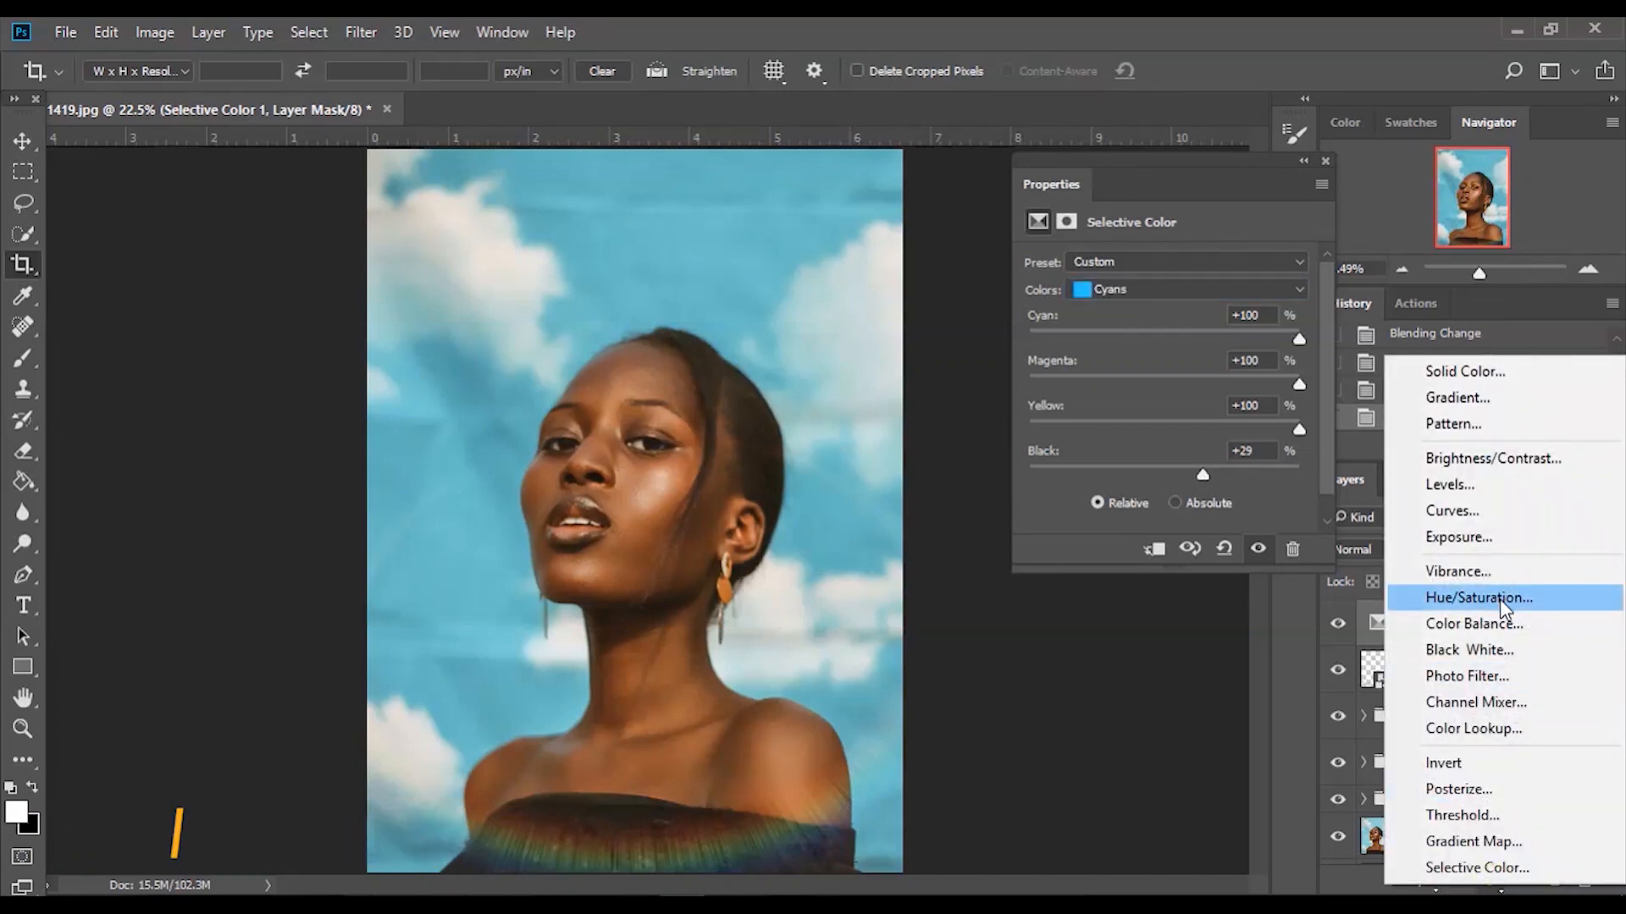
{"action": "left_click", "coordinate": [1500, 598]}
{"action": "left_click", "coordinate": [1126, 291]}
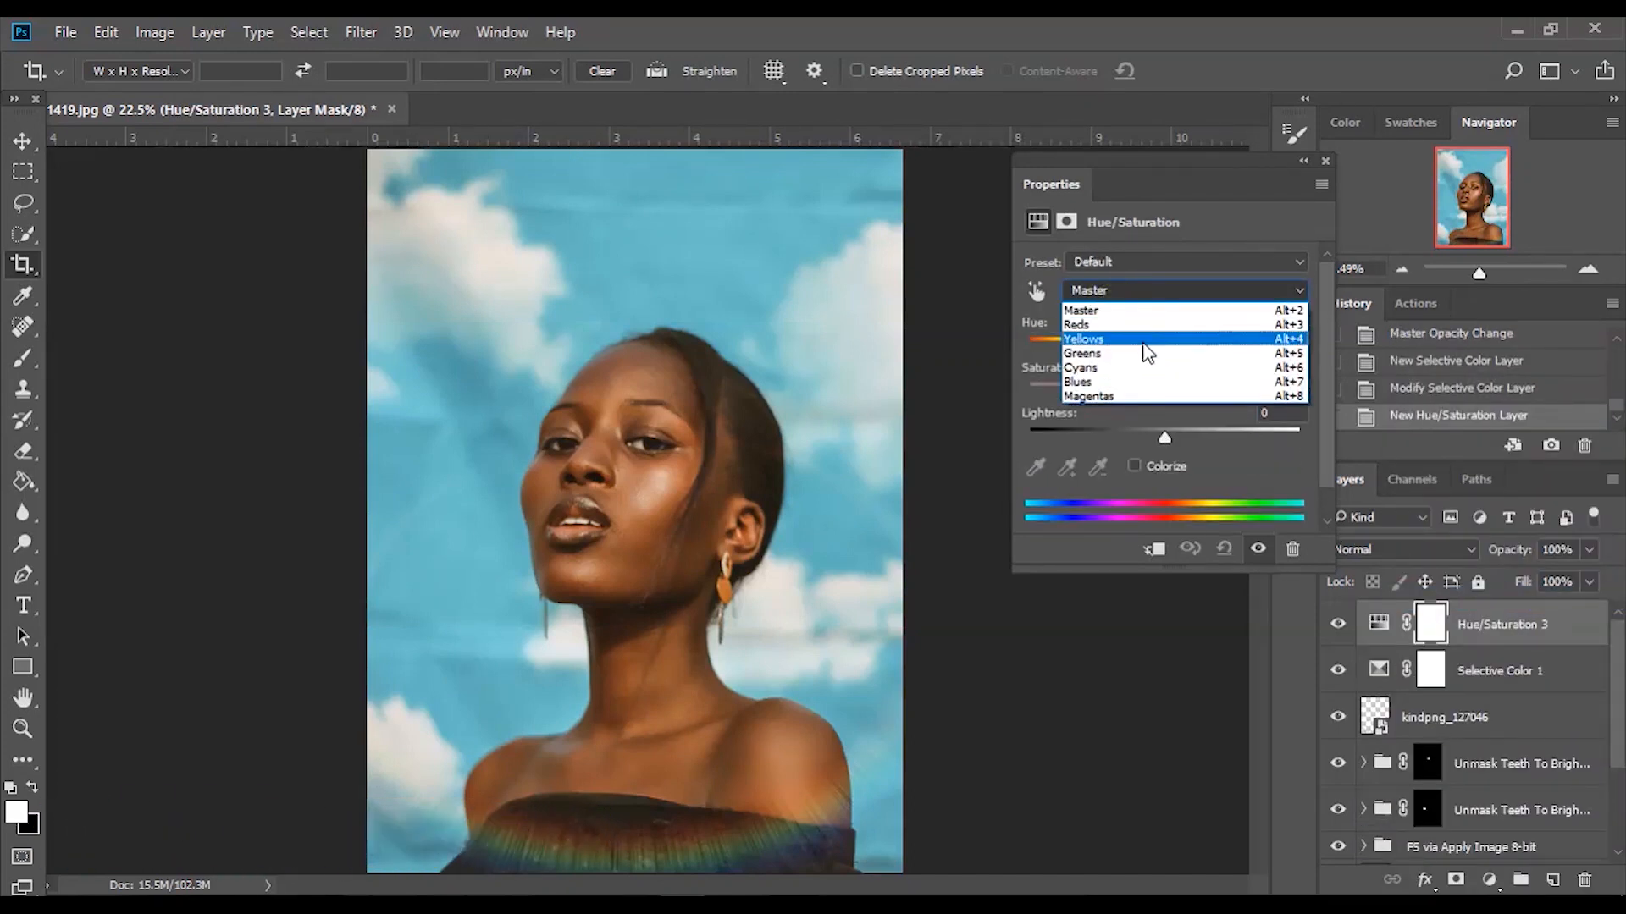
{"action": "left_click", "coordinate": [1145, 370]}
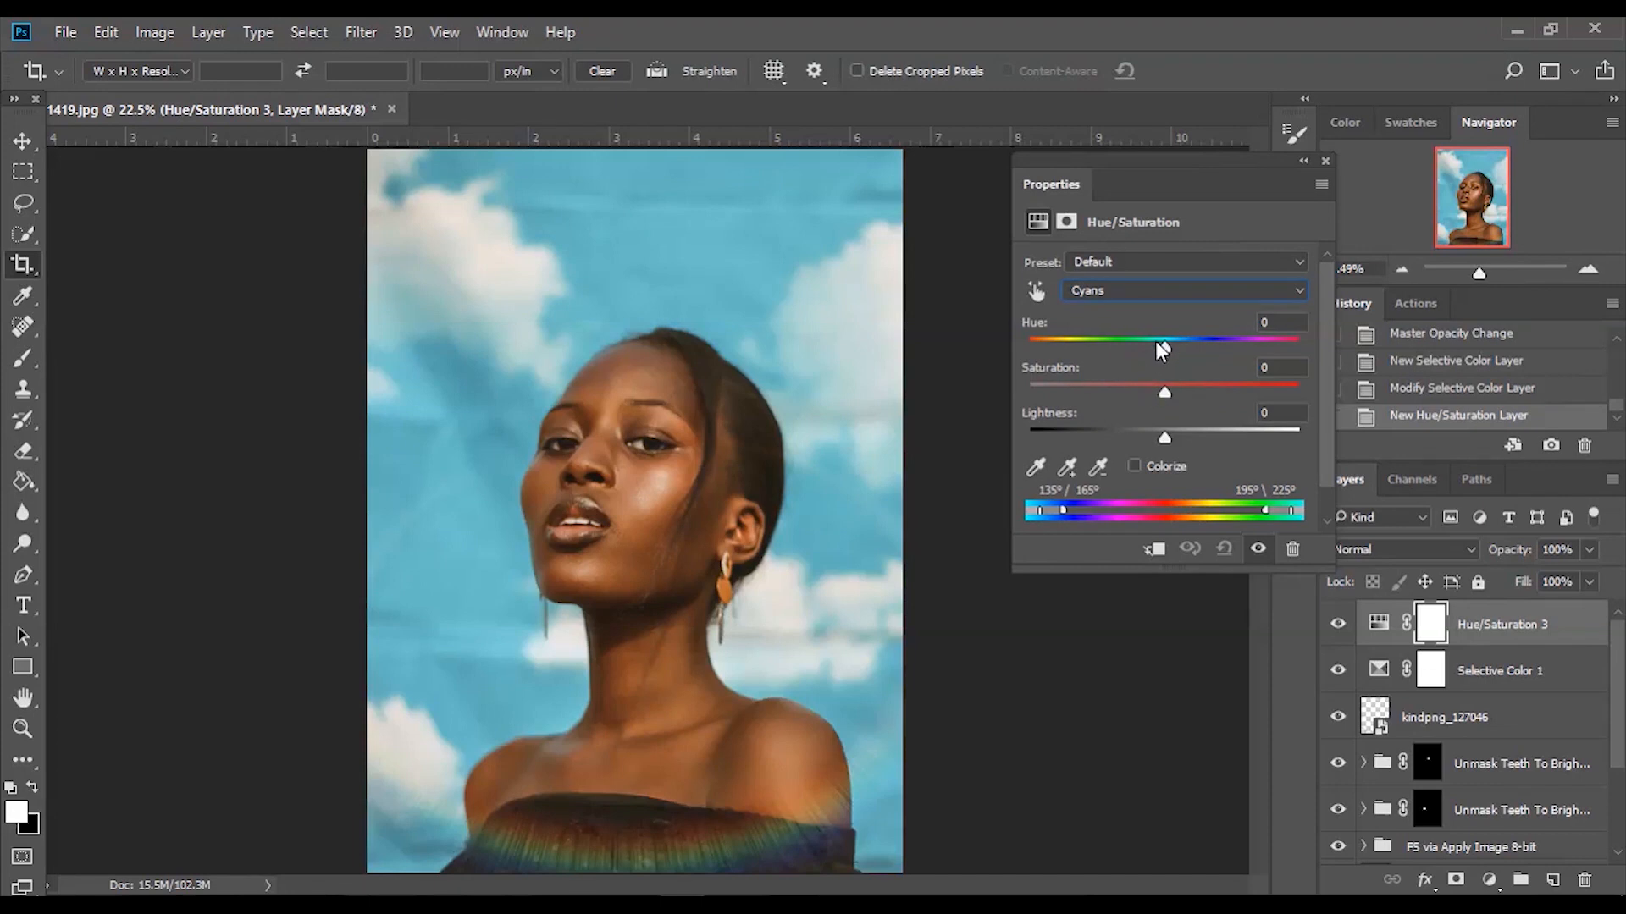
{"action": "left_click_drag", "start_coordinate": [1157, 341], "coordinate": [1032, 346]}
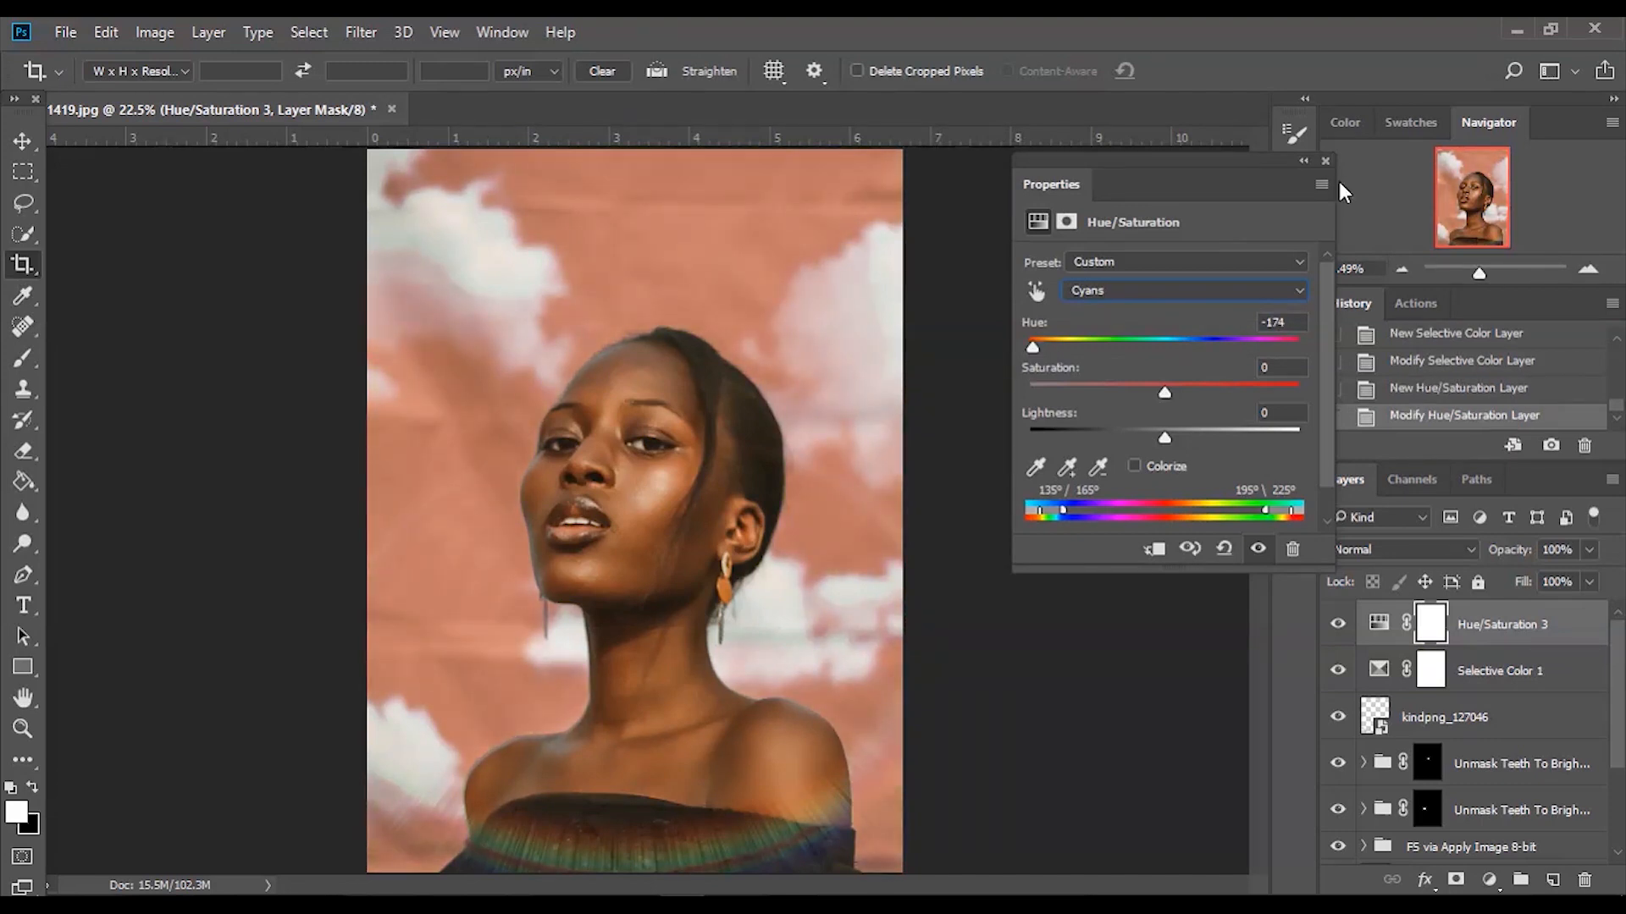
{"action": "left_click", "coordinate": [1325, 162]}
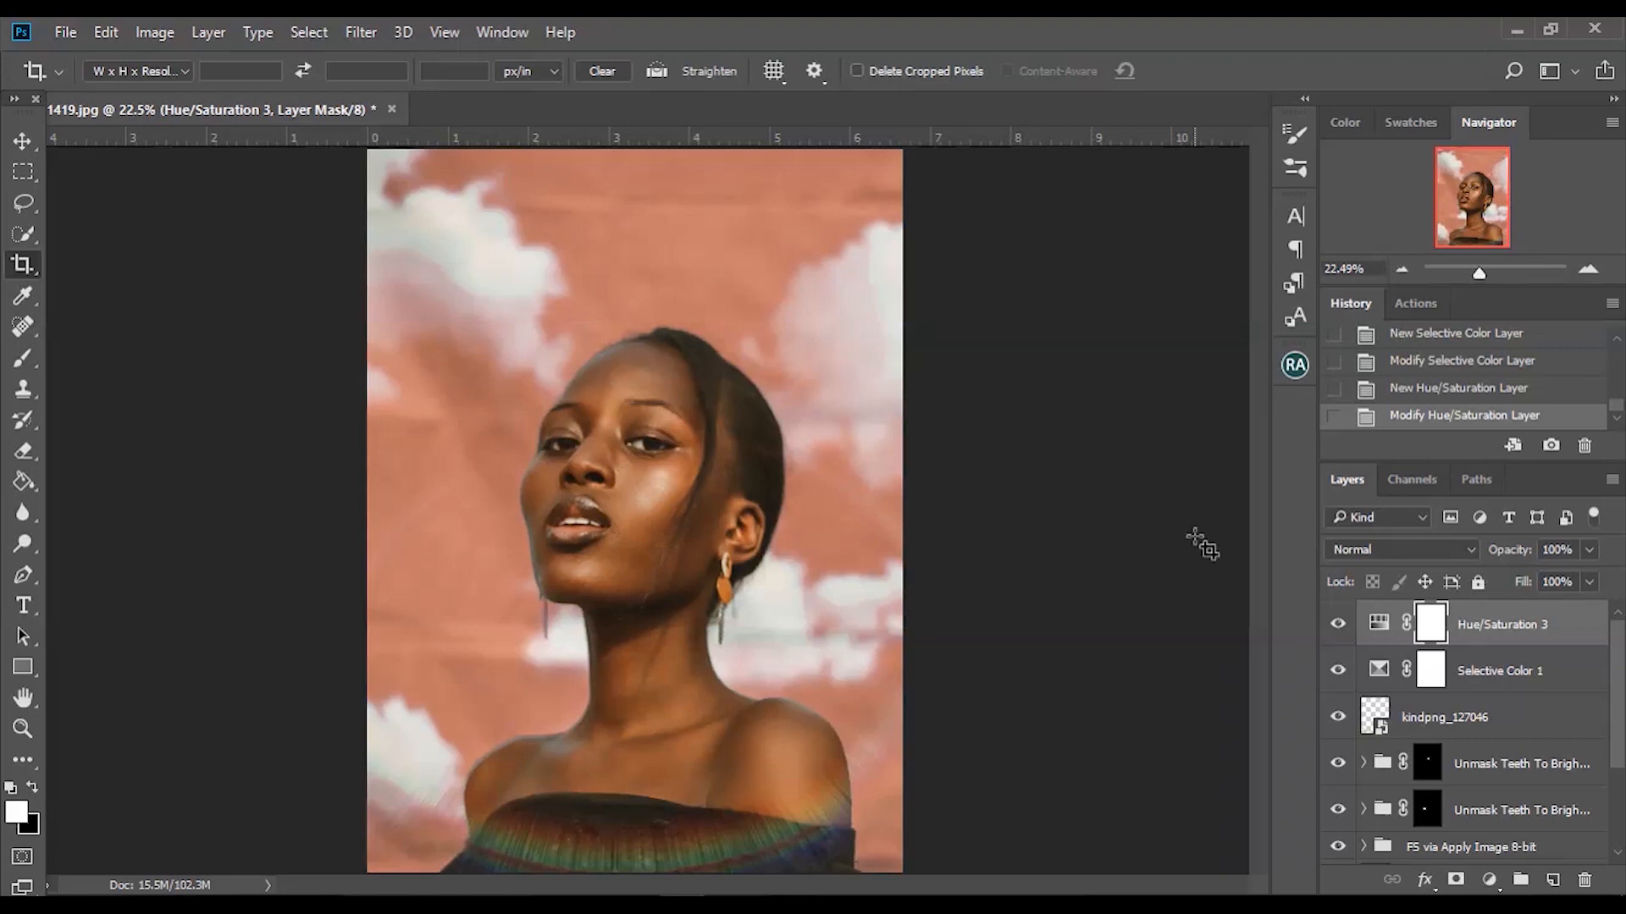
- Compare the retouched portrait with the original by isolating Layer 0 and showing all layers again
{"action": "scroll", "coordinate": [1617, 687], "scroll_direction": "down", "scroll_amount": 3}
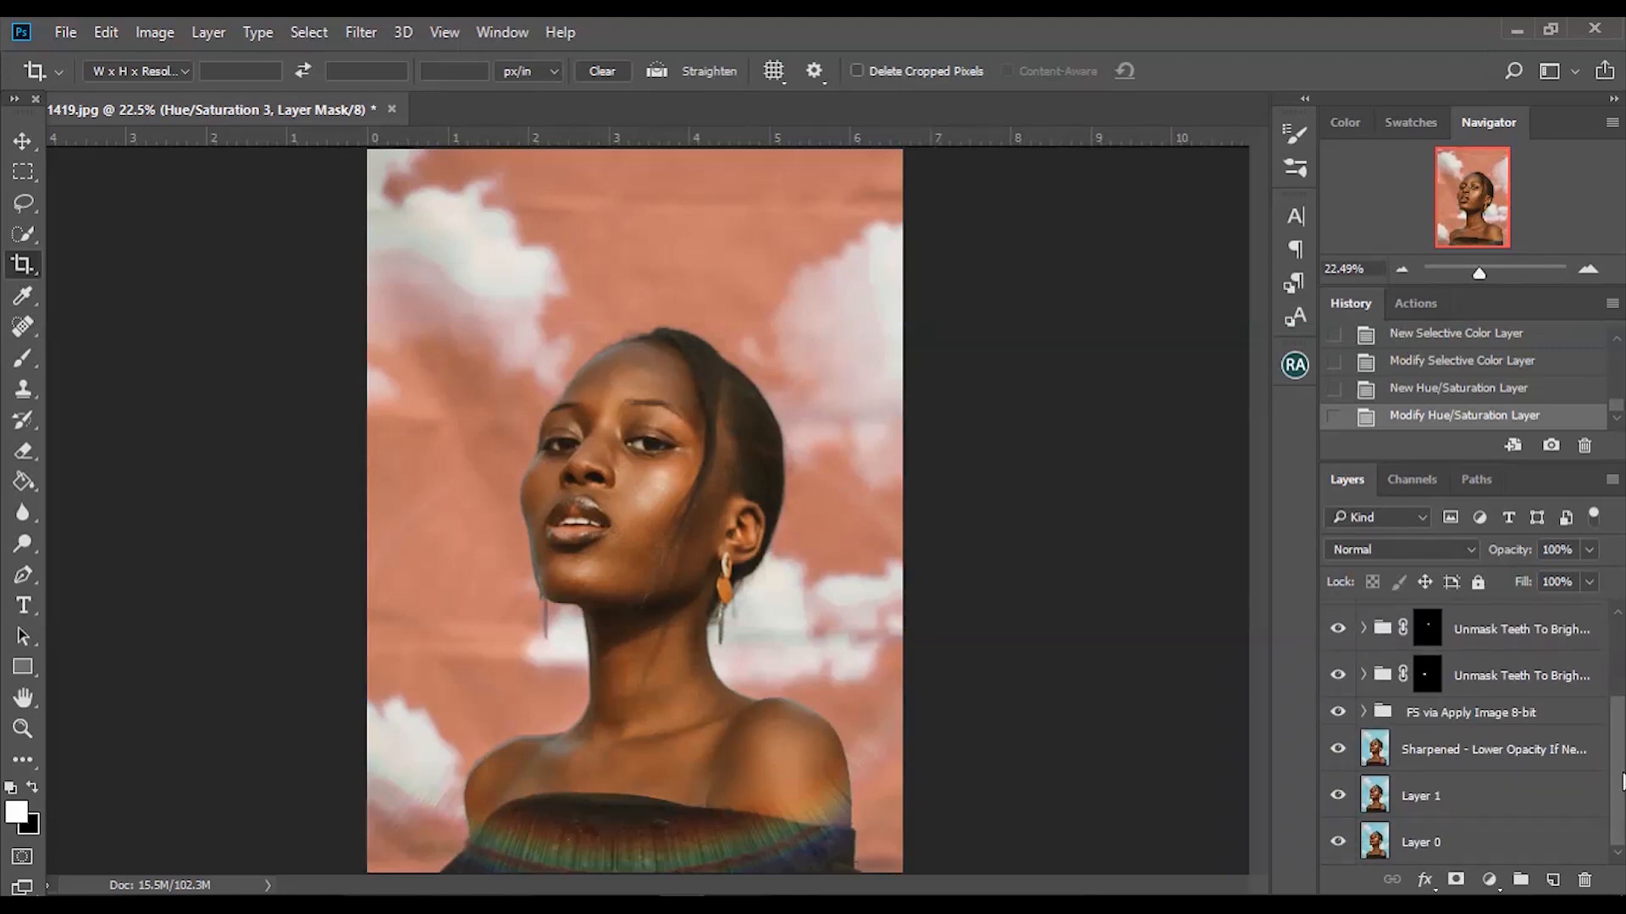
{"action": "left_click", "coordinate": [1338, 843], "text": "alt"}
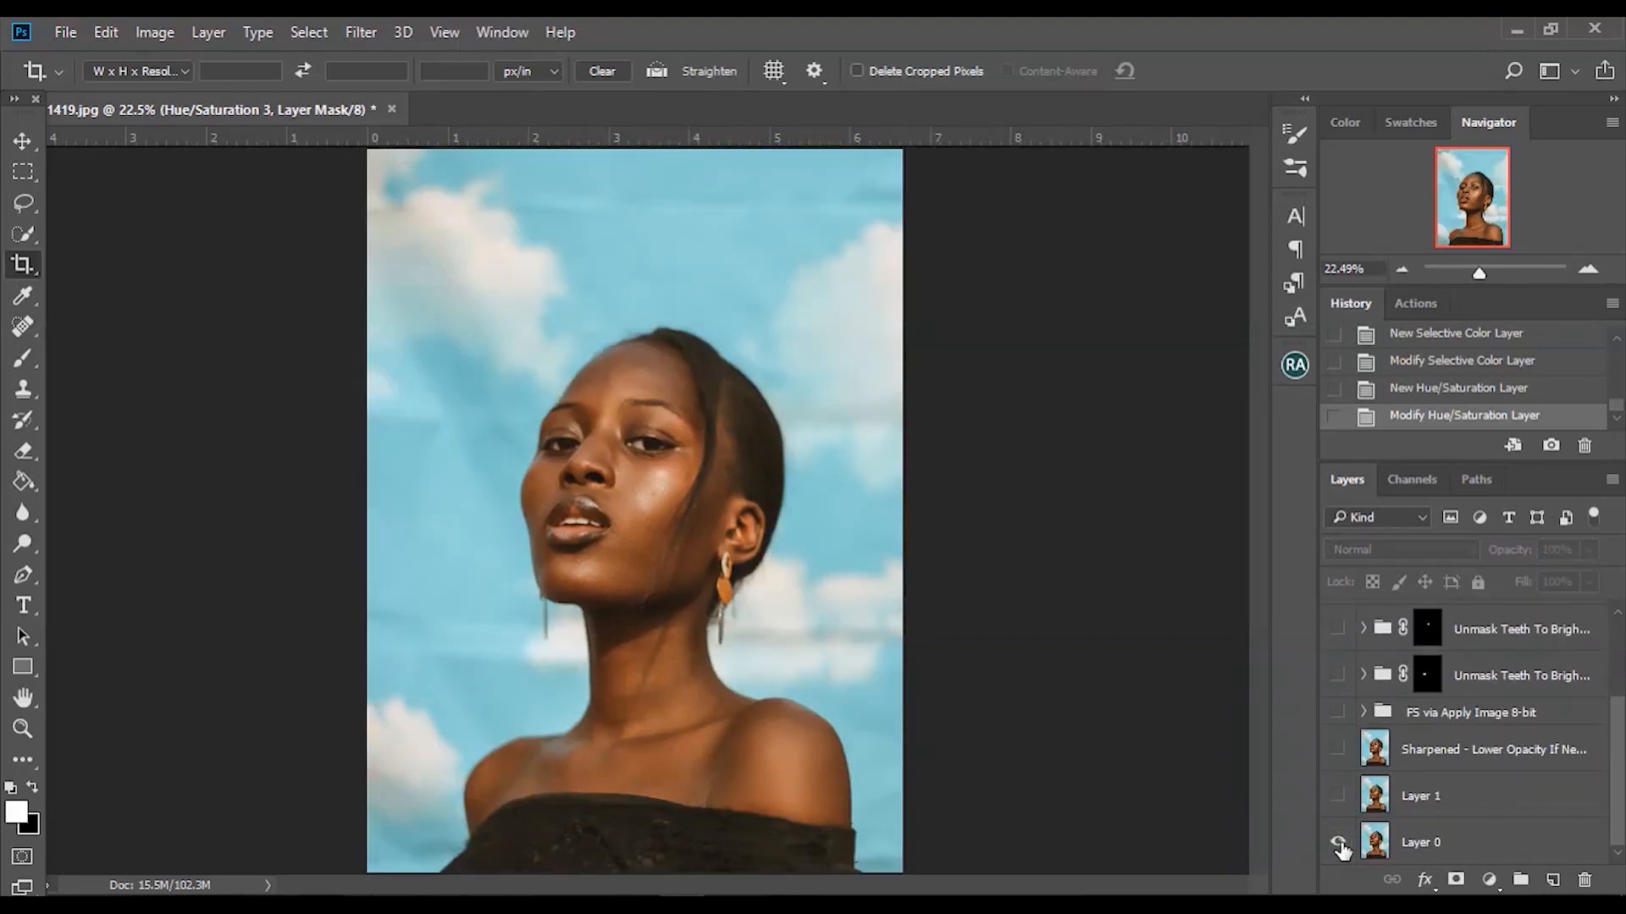
{"action": "left_click", "coordinate": [1338, 843], "text": "alt"}
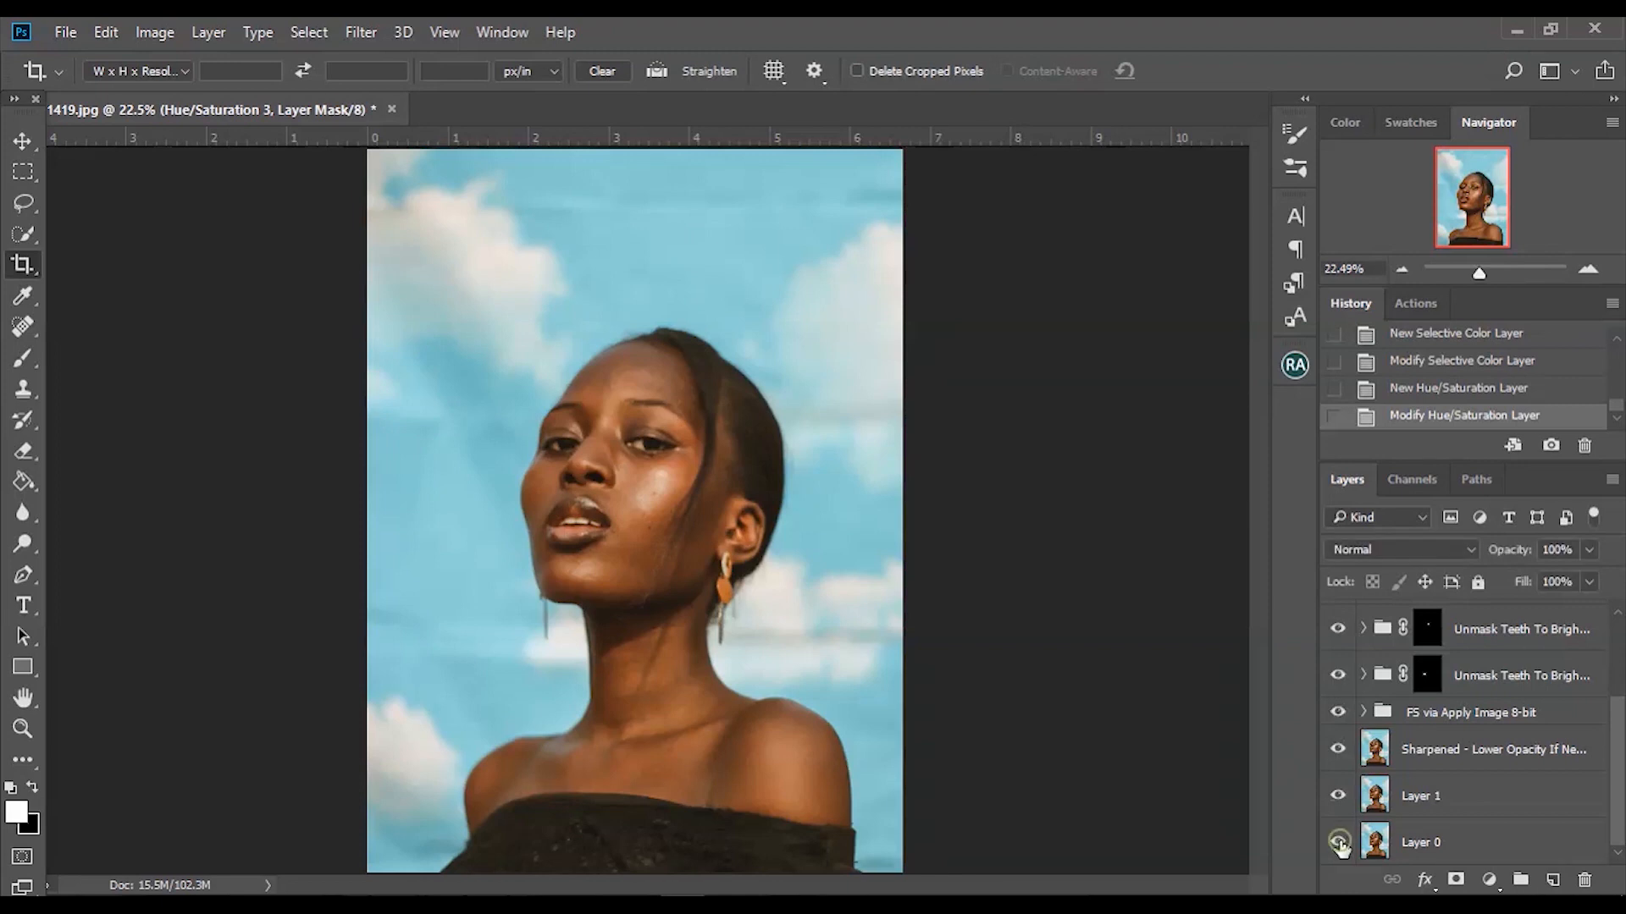